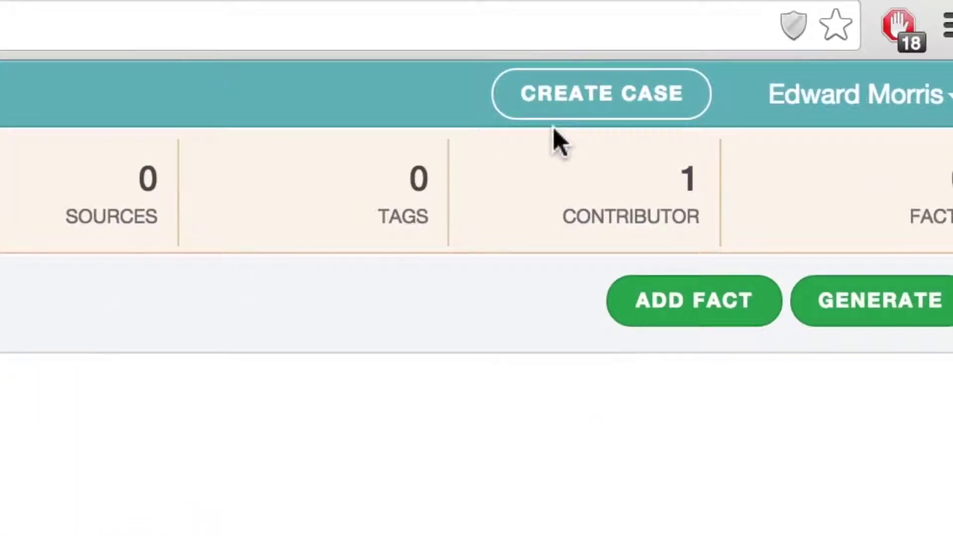
Create a new FactBox case named JMAN.
left_click(569, 121)
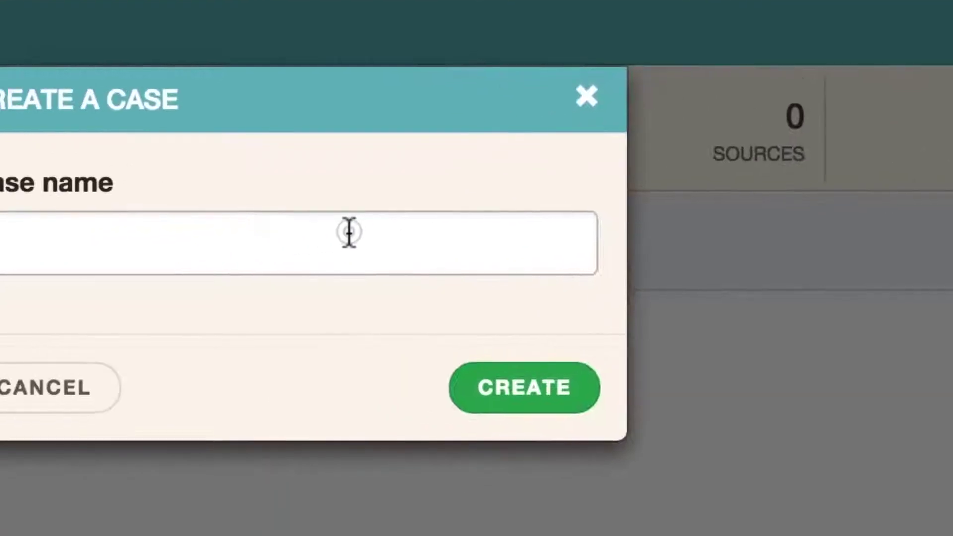
left_click(96, 246)
type("JMAN")
left_click(654, 368)
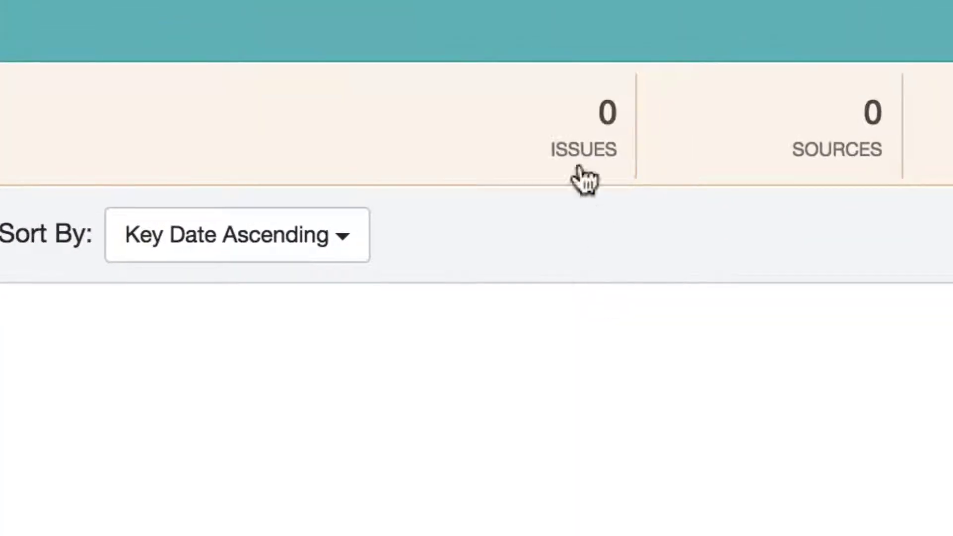
Add the issue NCAA Rules with Article 12 as its sub-issue.
left_click(565, 158)
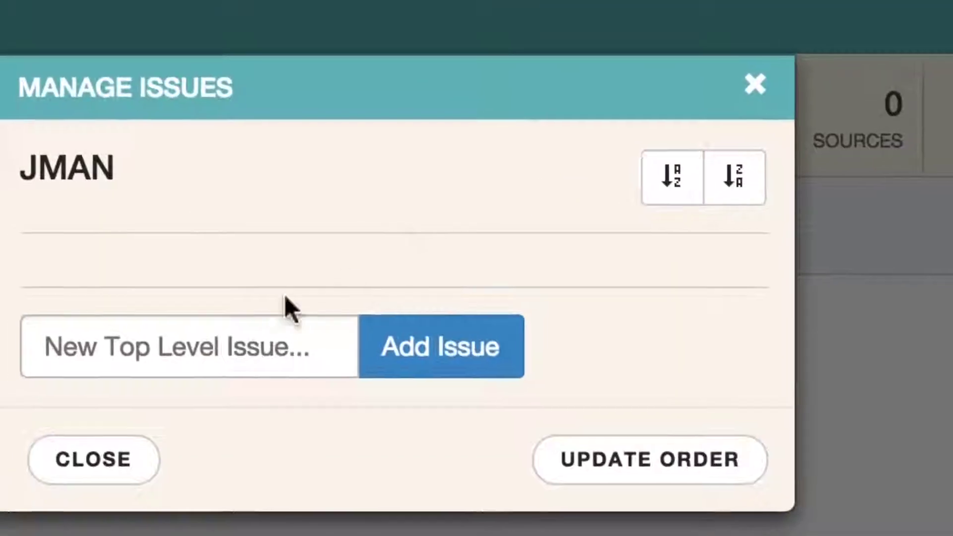
left_click(163, 358)
type("N")
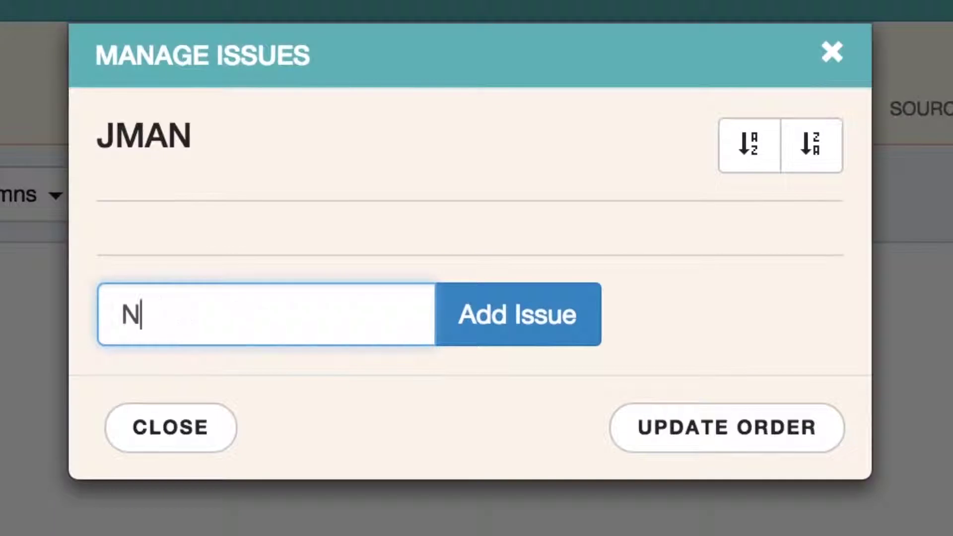
type("CAA Rules")
left_click(488, 317)
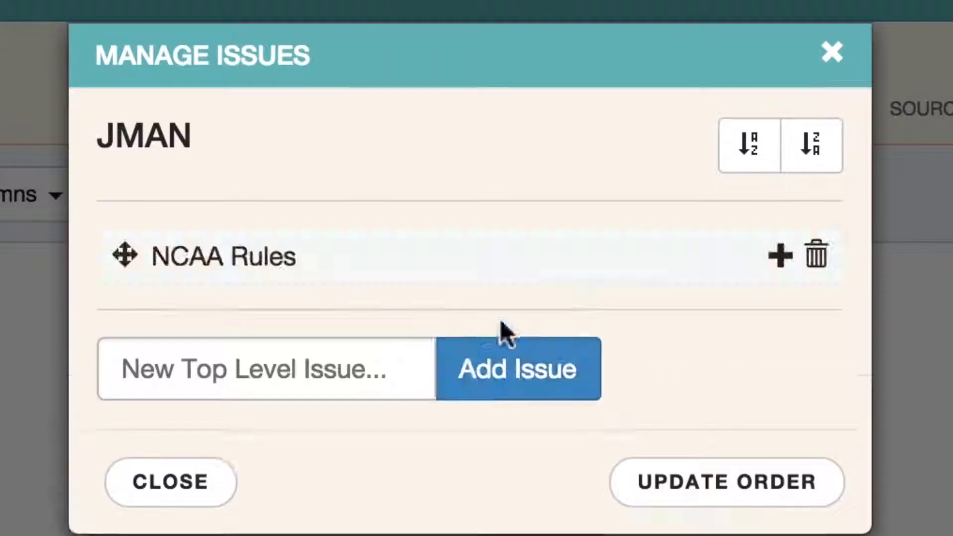
left_click(781, 256)
left_click(310, 306)
type("Article 12")
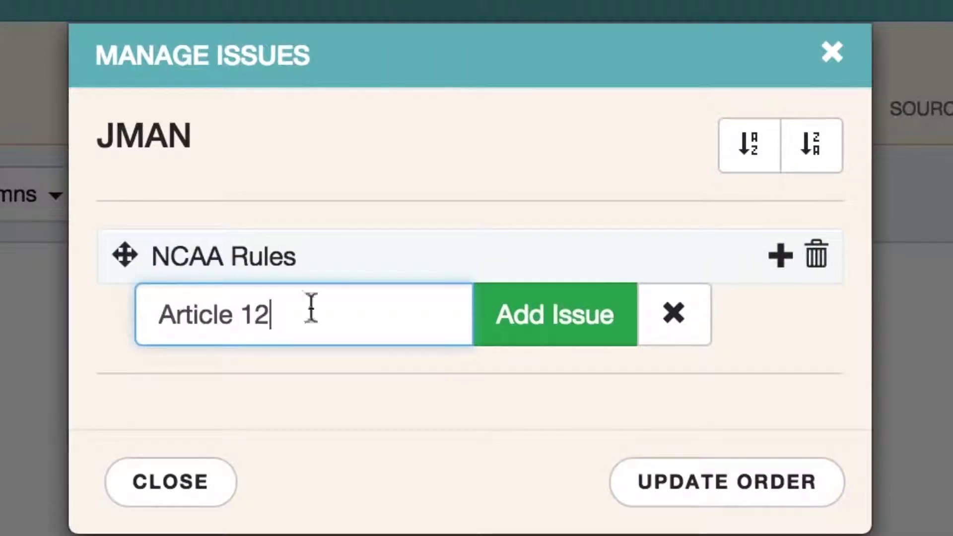
left_click(496, 323)
Add the issues Character Issues and Invasion of Privacy.
left_click(247, 431)
type("Charac")
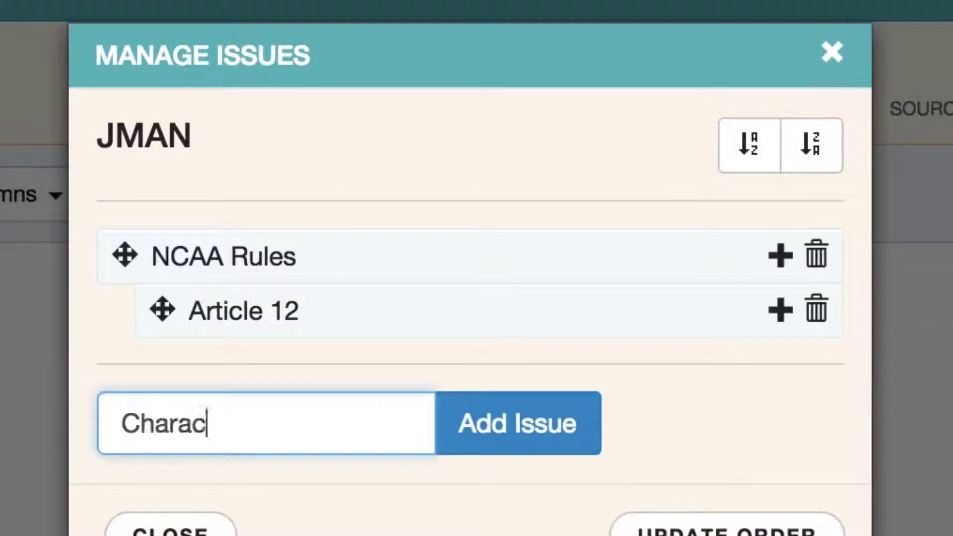
type("ter Issues")
left_click(496, 442)
left_click(227, 478)
type("In")
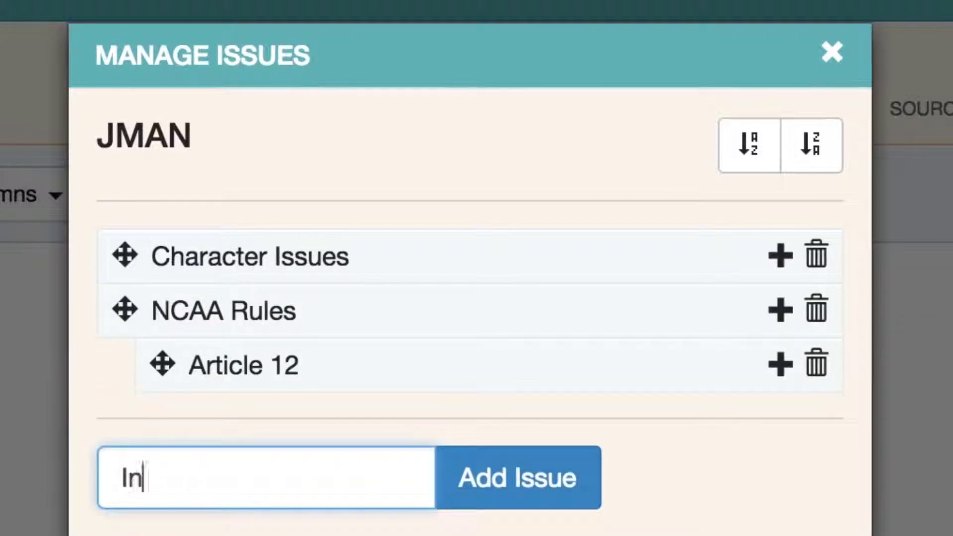
type("vasion of Privacy")
left_click(502, 476)
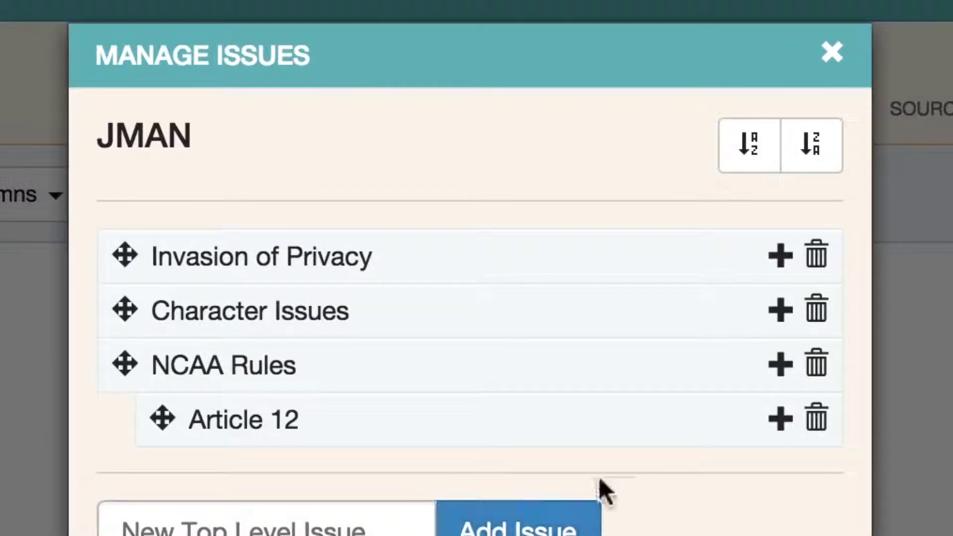
Reorder the issues: Character Issues above Invasion of Privacy, Article 12 above NCAA Rules, then save.
left_click_drag(125, 310, 127, 251)
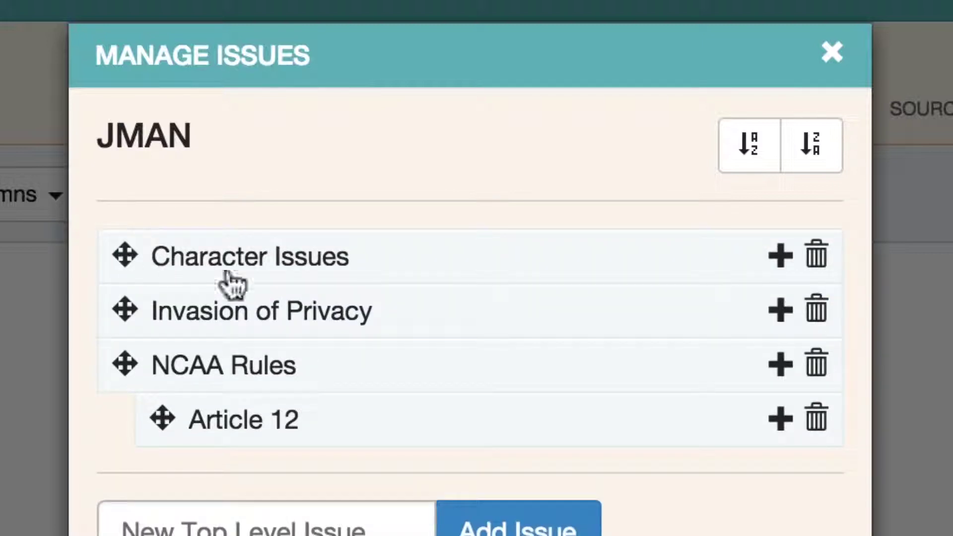
left_click_drag(163, 419, 155, 377)
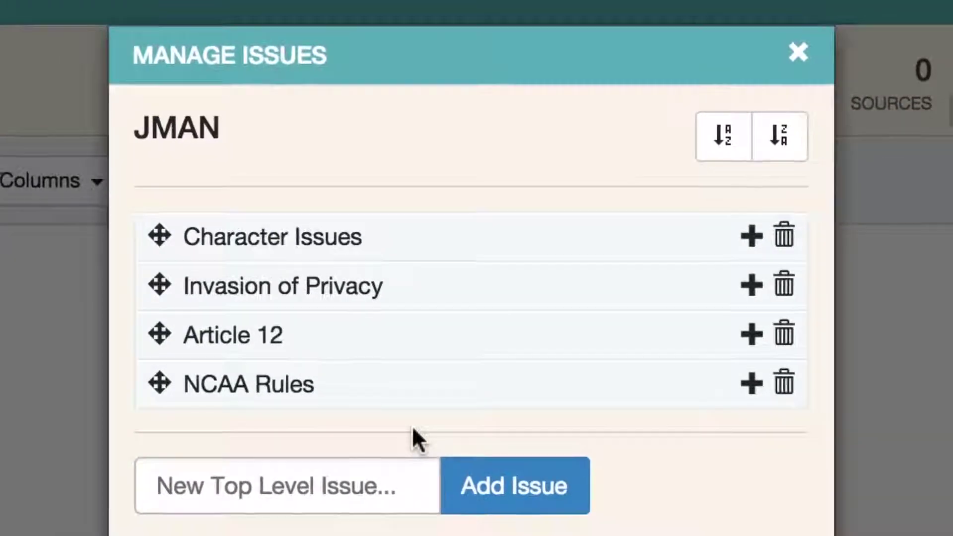
left_click(639, 447)
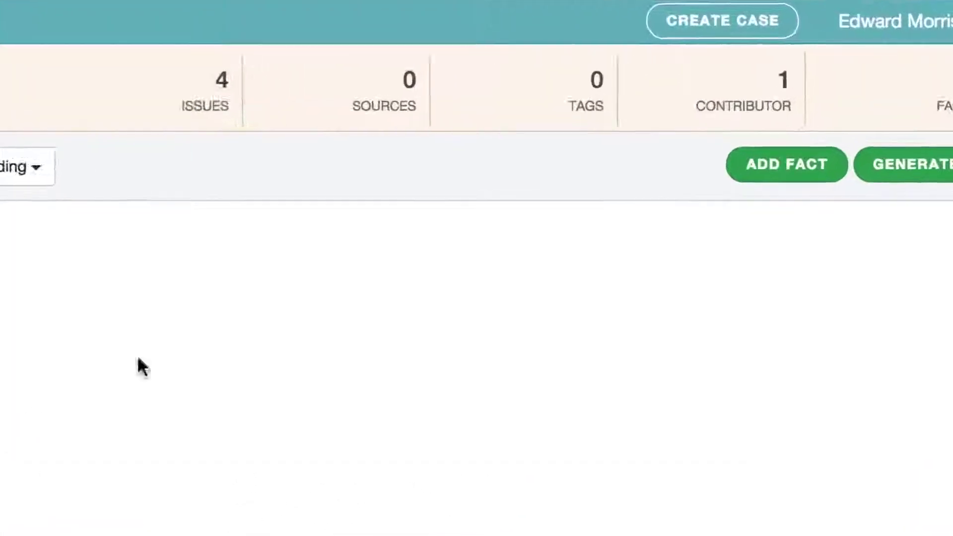
Add three colleagues as JMAN contributors by entering their e-mail addresses.
left_click(591, 114)
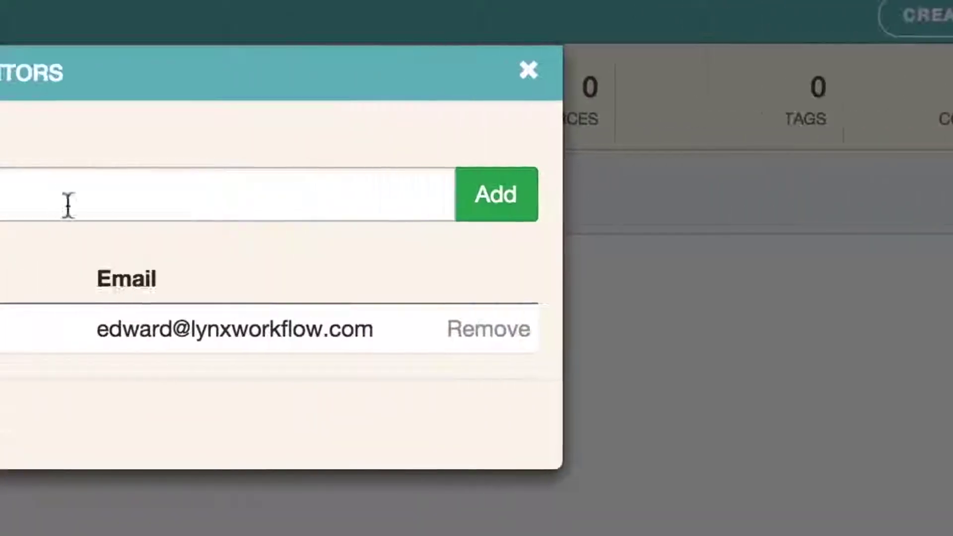
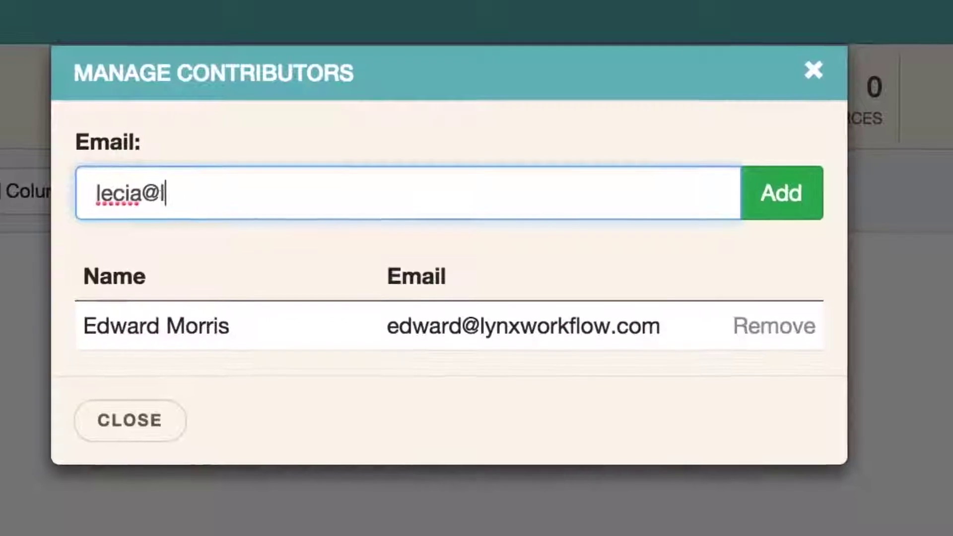
key("Return")
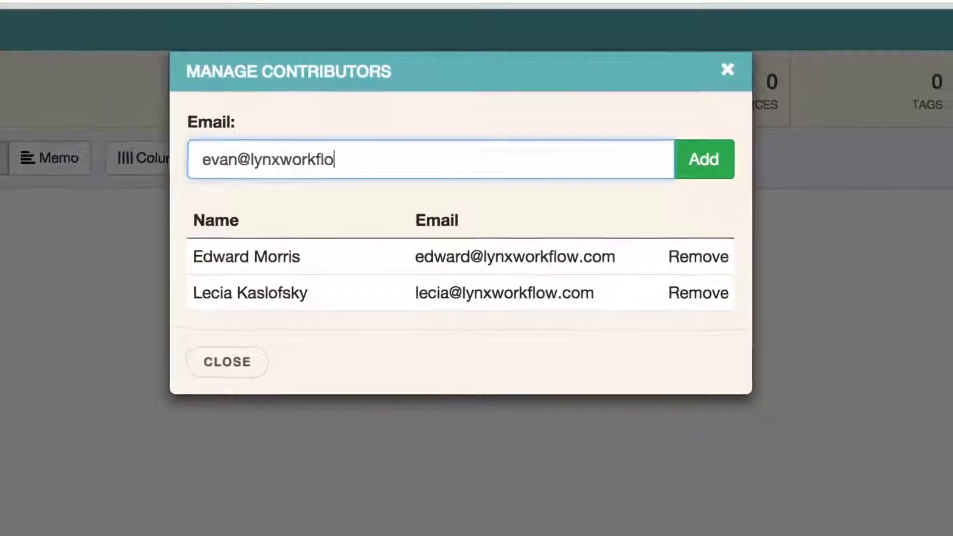
key("Return")
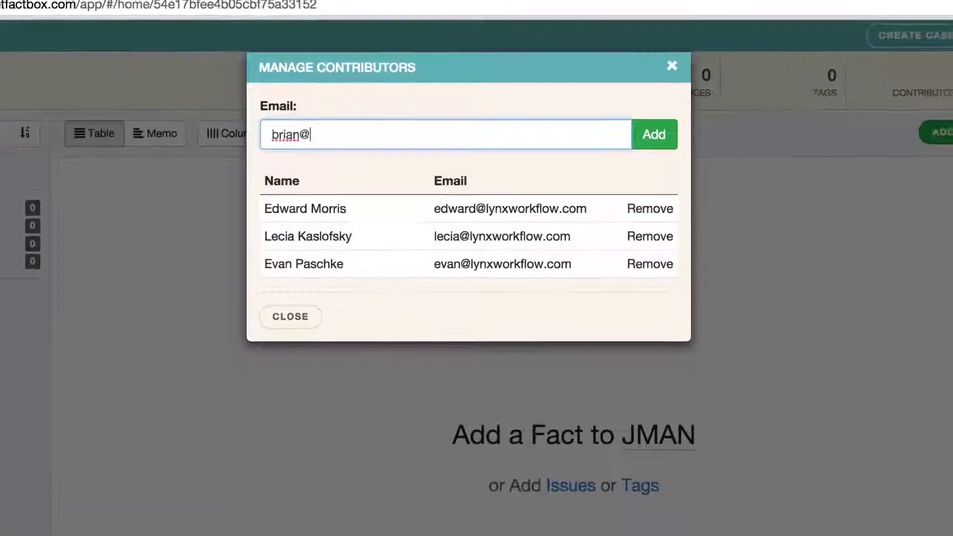
key("Return")
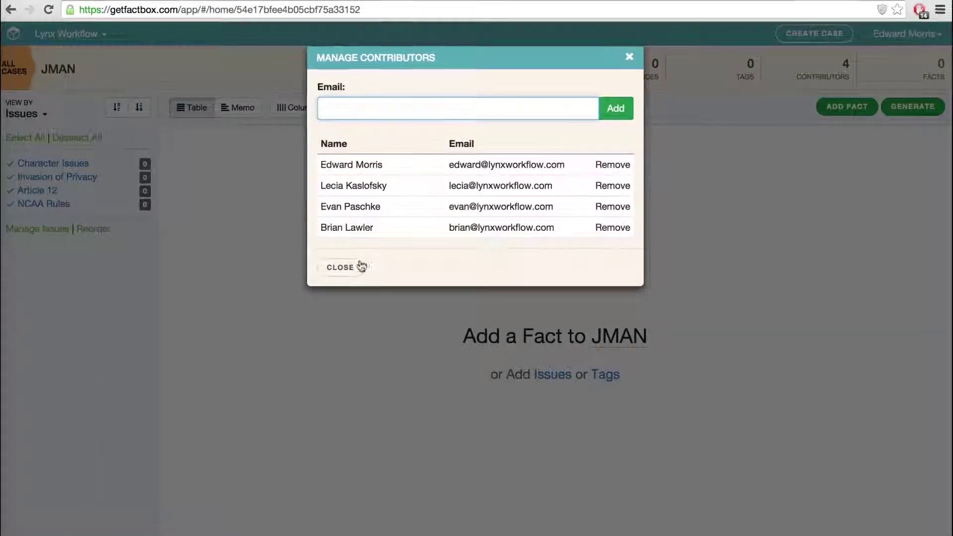
left_click(362, 267)
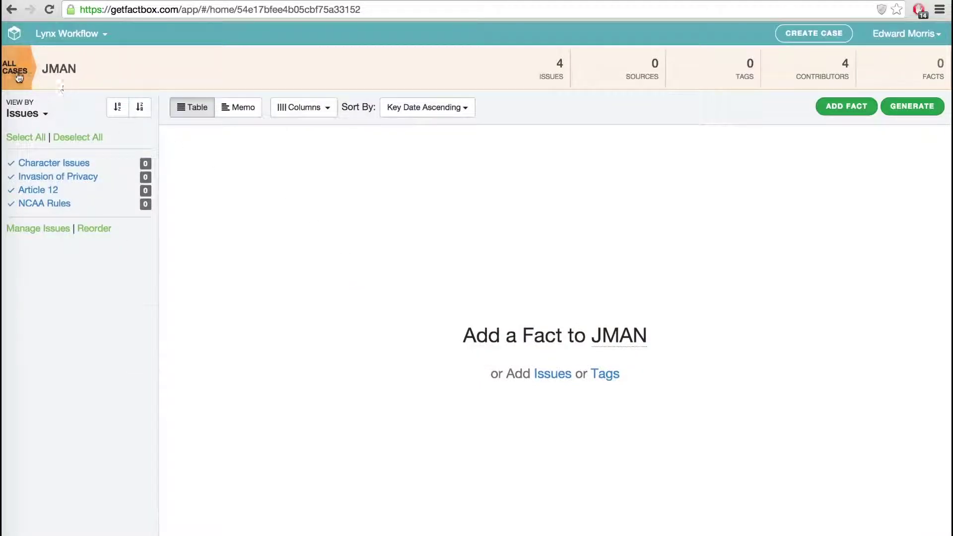
Open the JMAN2 case from all cases and view its facts by Creator.
left_click(17, 74)
left_click(34, 230)
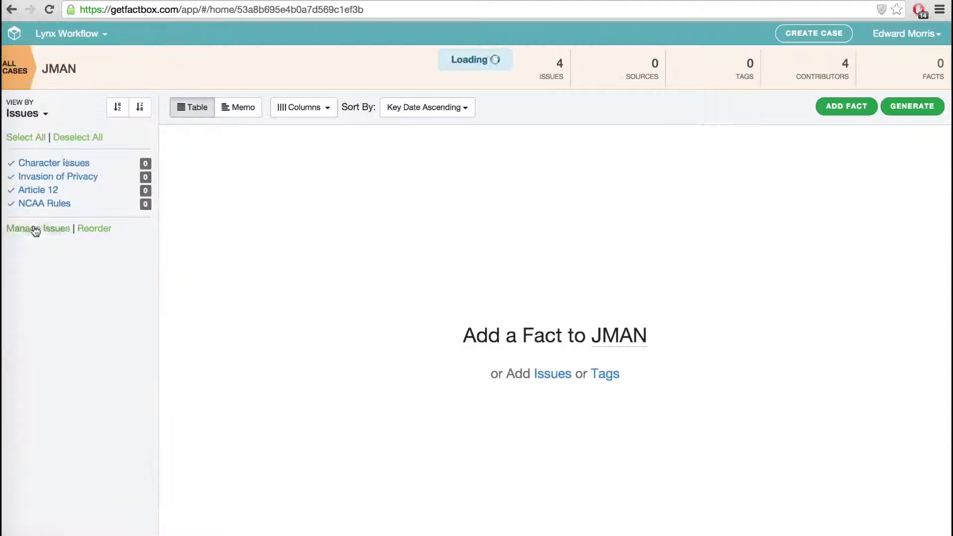
left_click(44, 115)
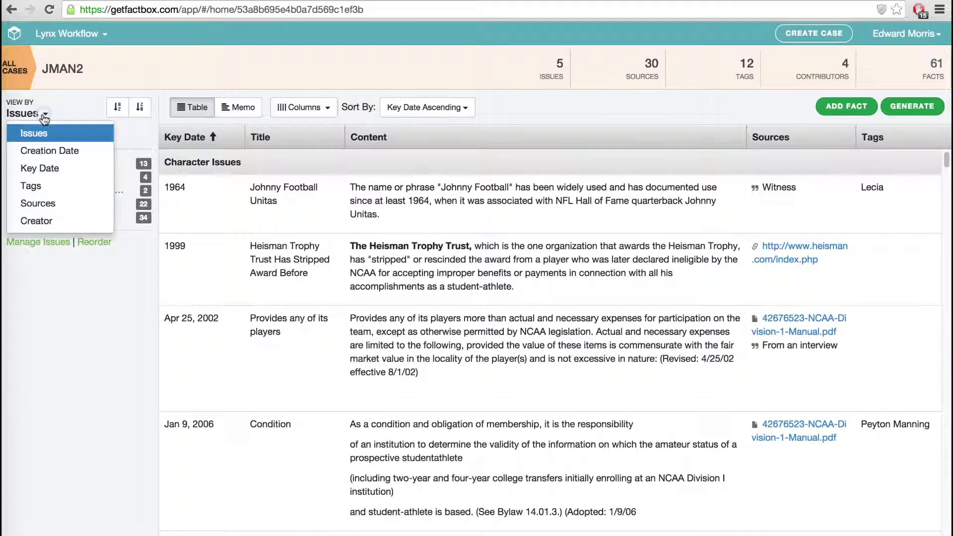
left_click(46, 220)
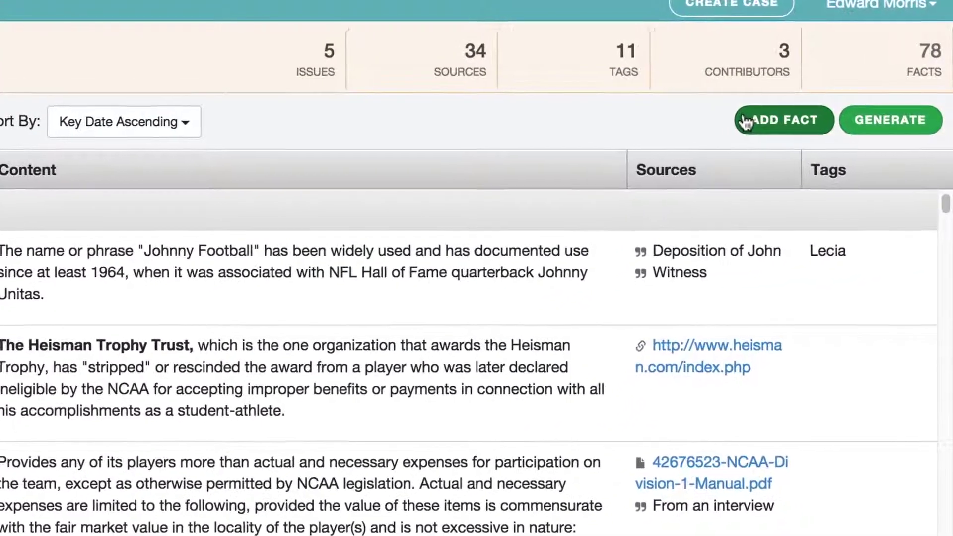
Start a new fact and assign it the NCAA Rules and Article 12 issues.
left_click(762, 121)
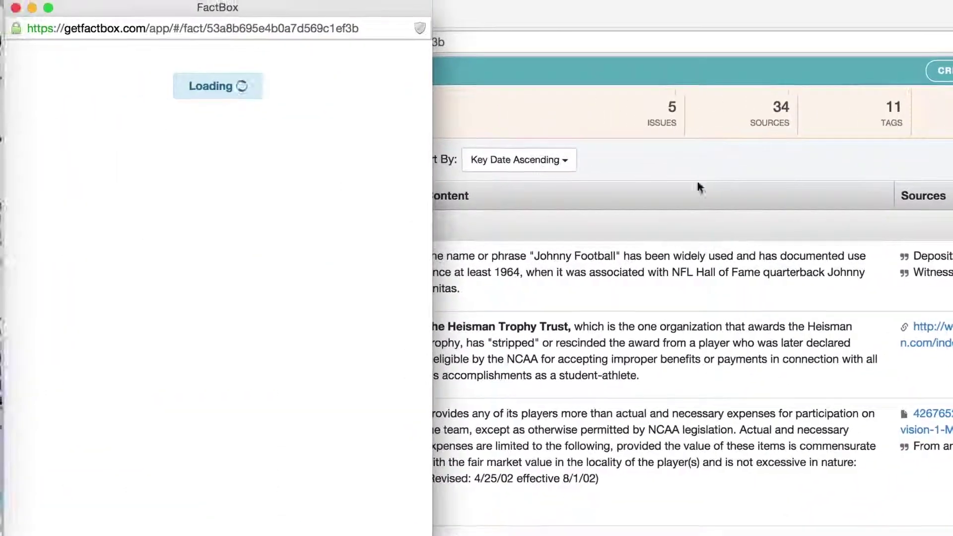
left_click_drag(237, 13, 259, 12)
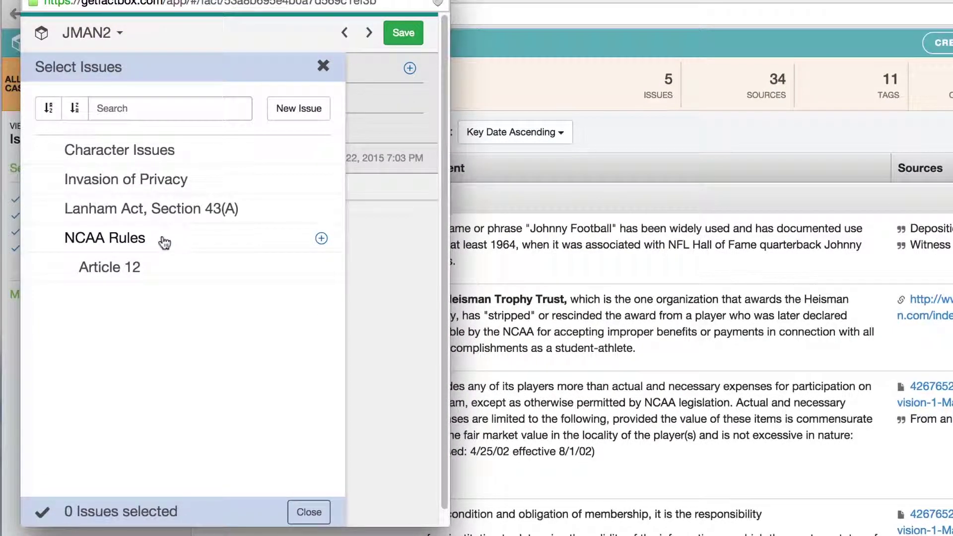
left_click(235, 241)
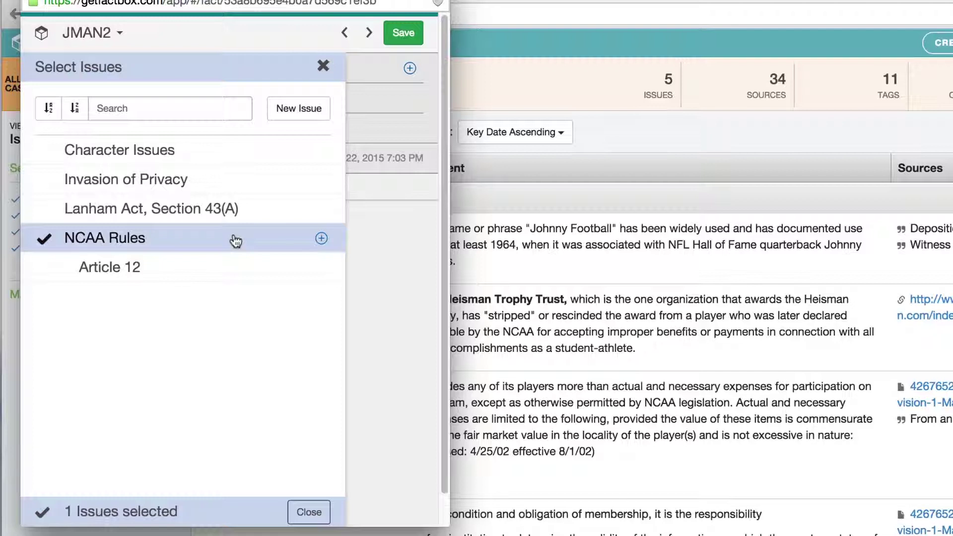
left_click(231, 273)
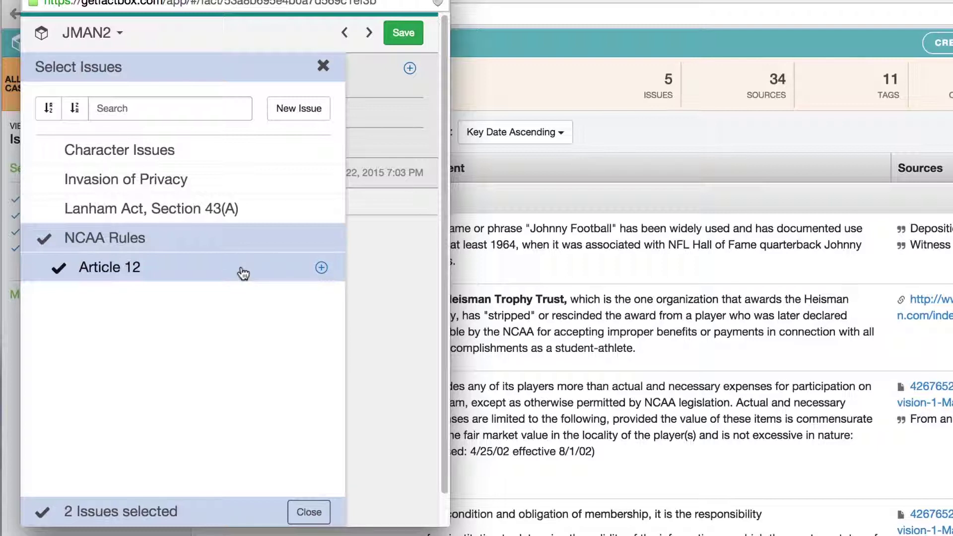
Create sub-issue Article 13 under NCAA Rules for the fact, then select the complaint's Heisman passage.
left_click(298, 112)
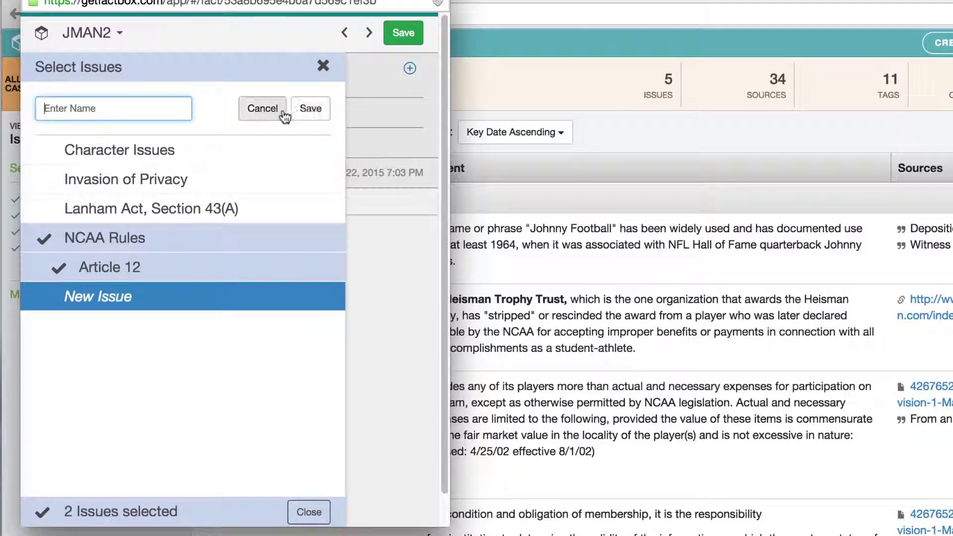
left_click(283, 115)
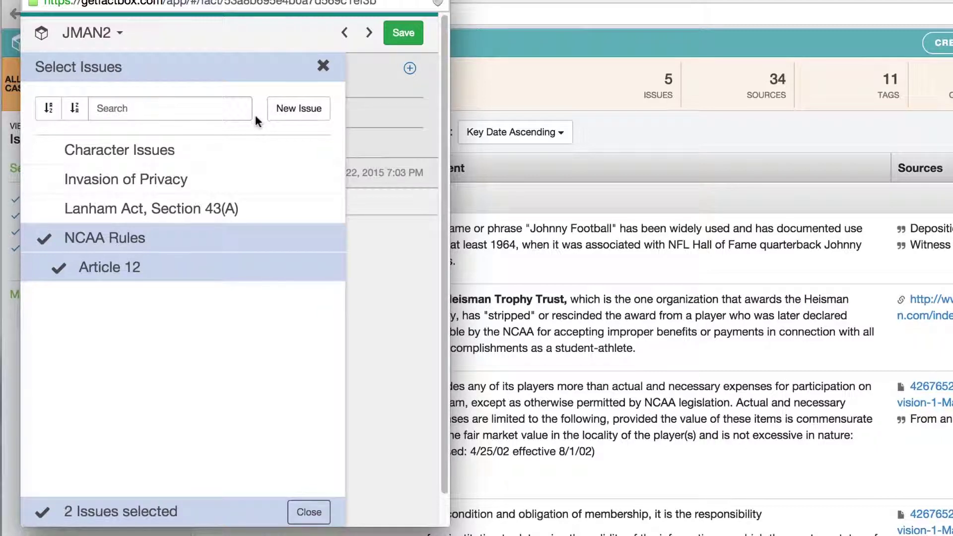
left_click(322, 240)
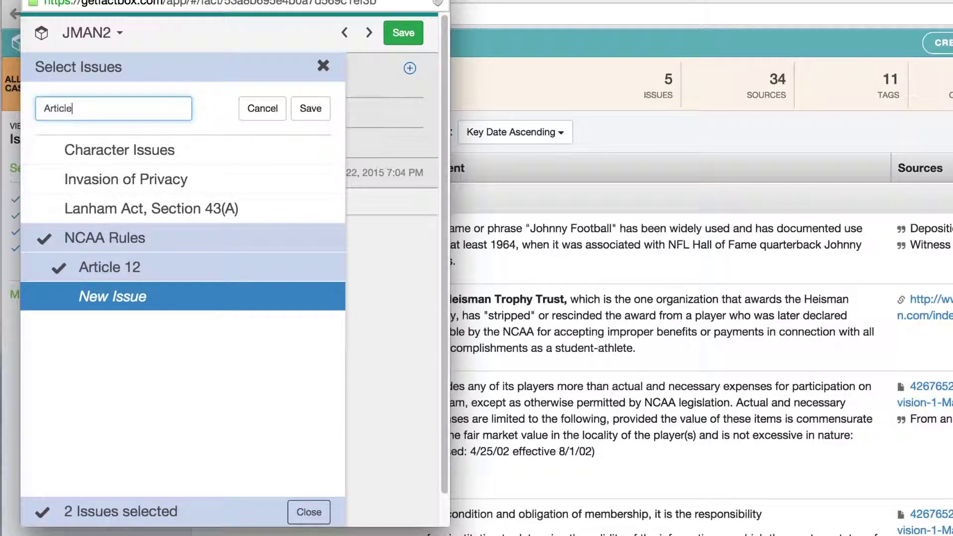
left_click(312, 108)
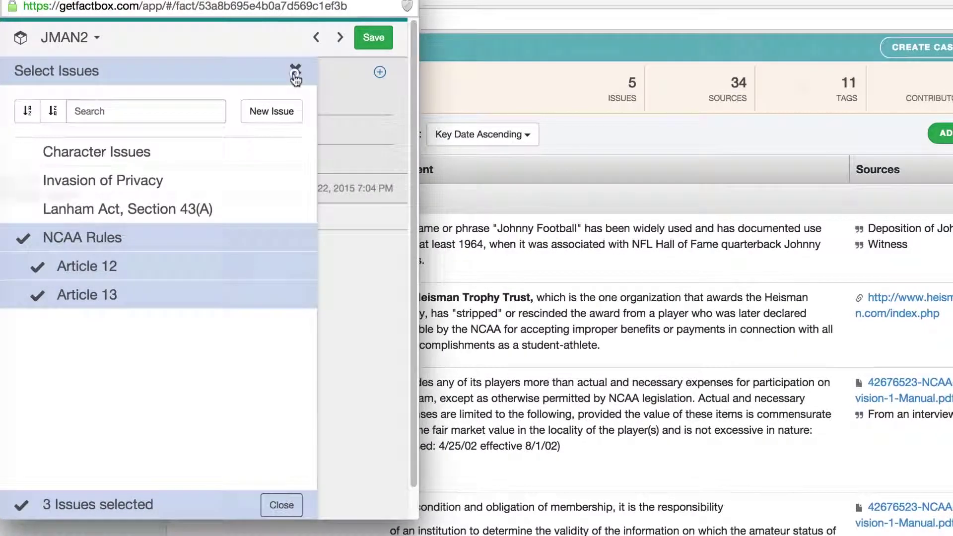
left_click(295, 70)
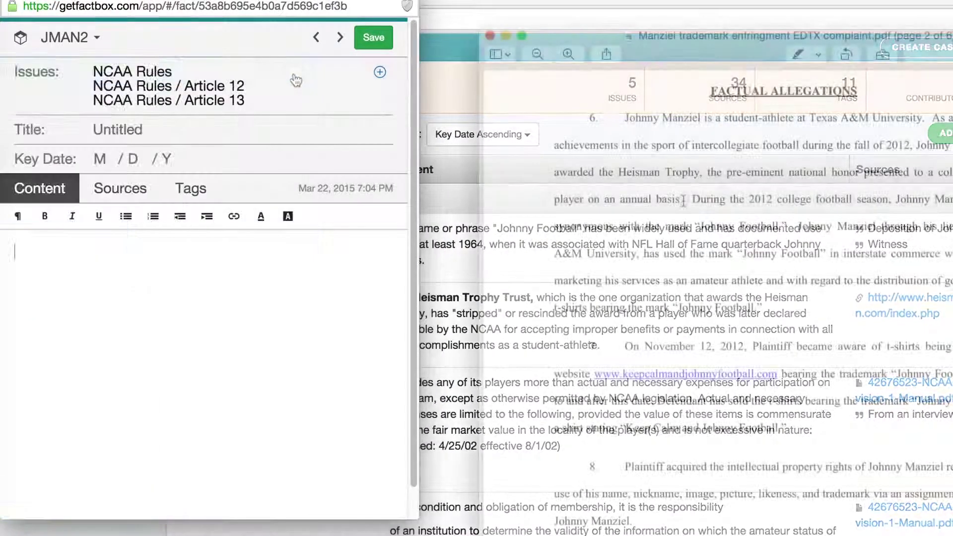
left_click_drag(683, 199, 929, 121)
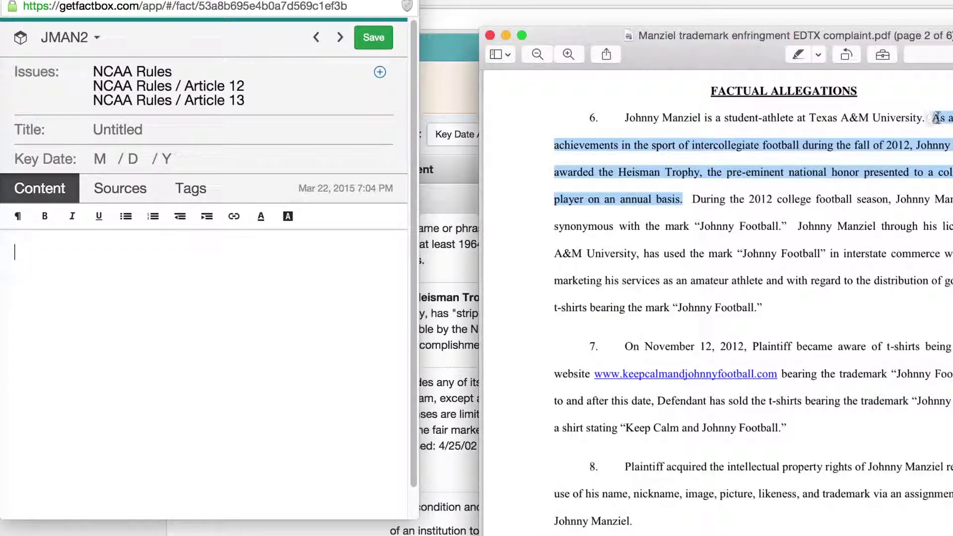
Paste the Heisman Trophy paragraph into the fact's content and save the fact.
left_click(74, 267)
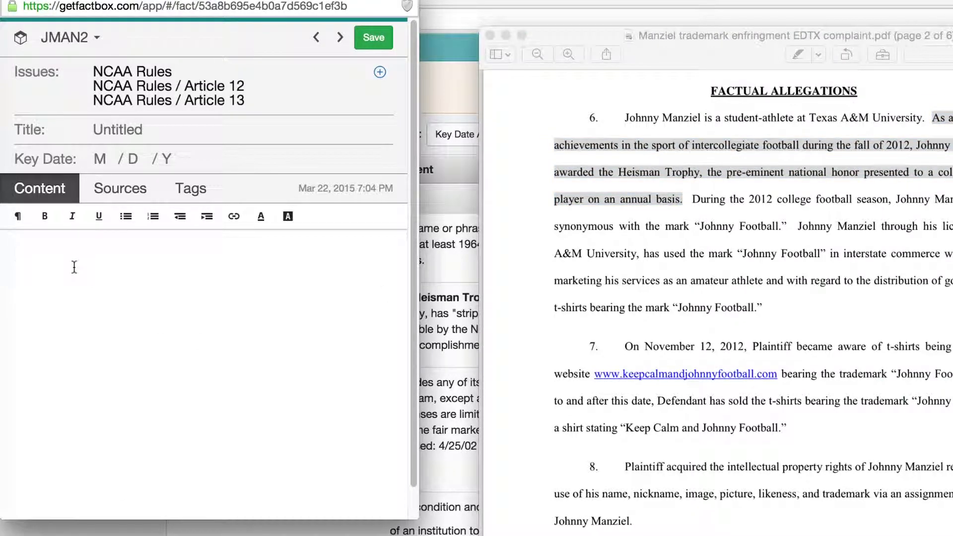
type("As a result of his achievements in the sport of intercollegiate football during the fall of 2012, Johnny Manziel was awarded the Heisman Trophy, the pre-eminent national honor presented to a college football player on an annual basis.")
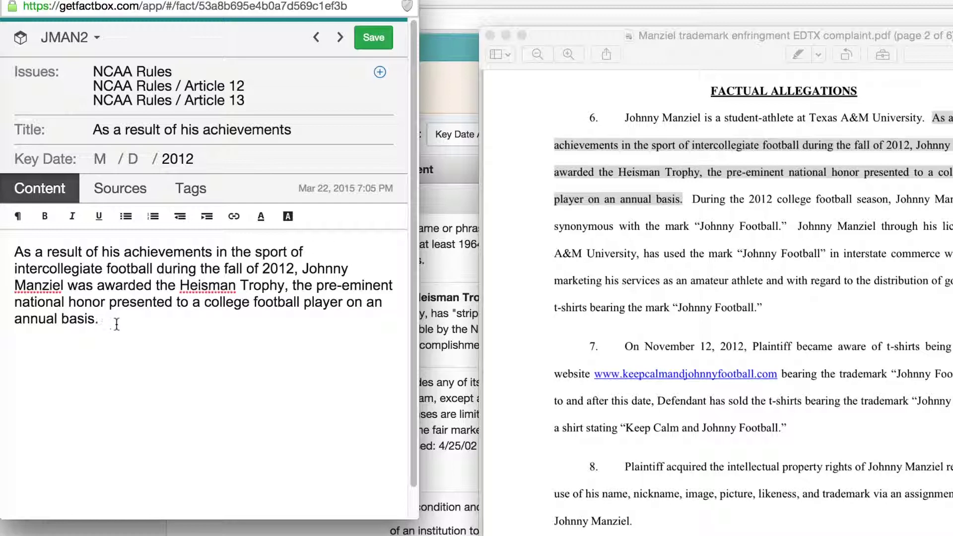
left_click(372, 40)
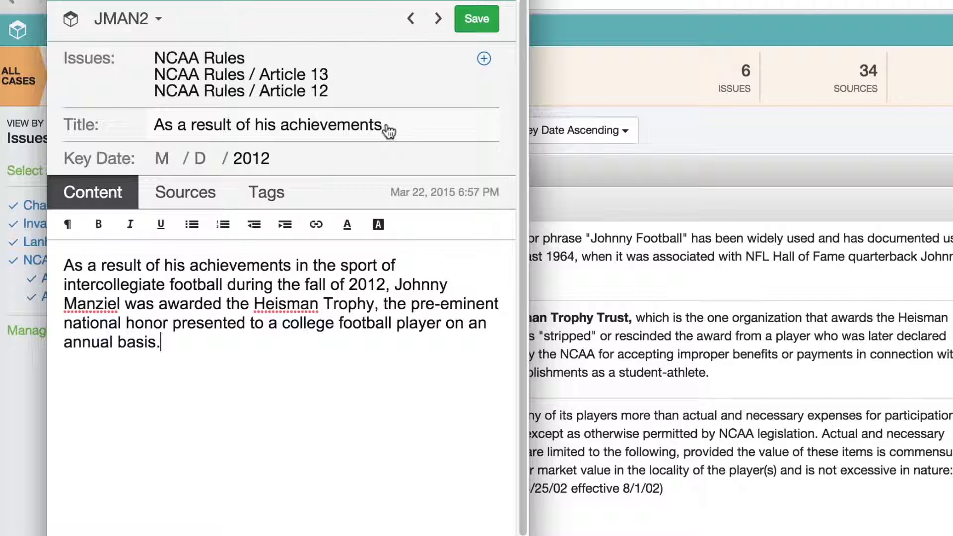
Retitle the fact to 'Achievement as Justification'.
left_click(388, 130)
triple_click(305, 131)
type("Achievement as Justification")
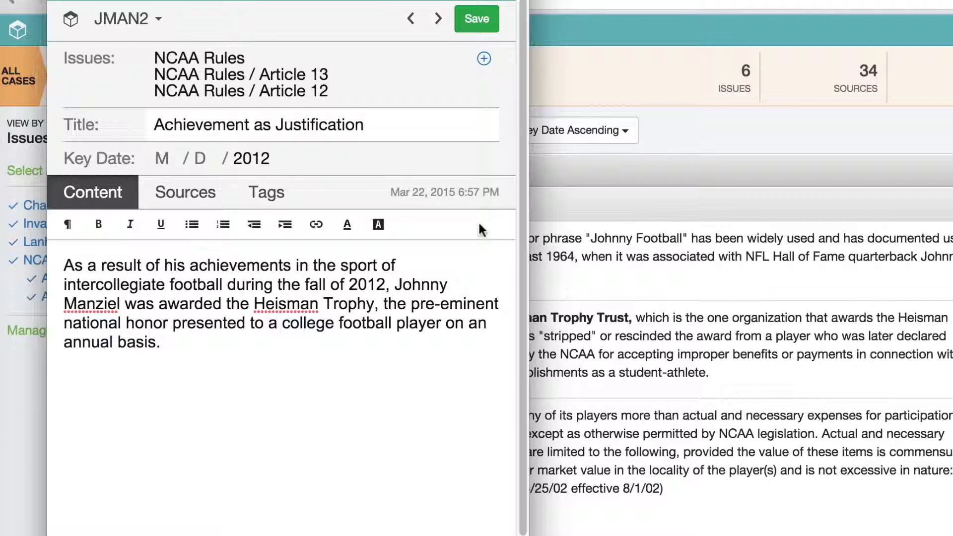
left_click(404, 262)
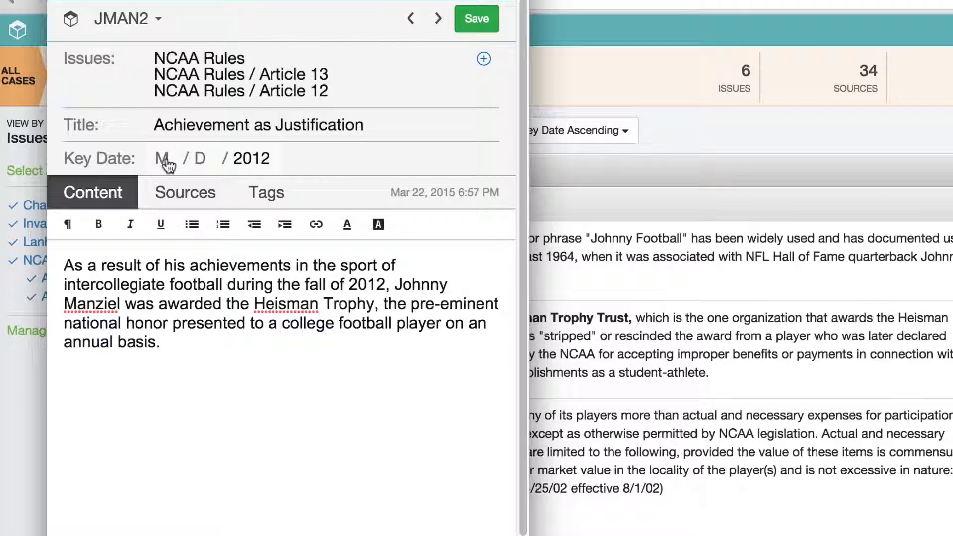
Set the fact's key date to 12/08/2012 and save it to the case.
left_click(168, 165)
type("12")
left_click(203, 162)
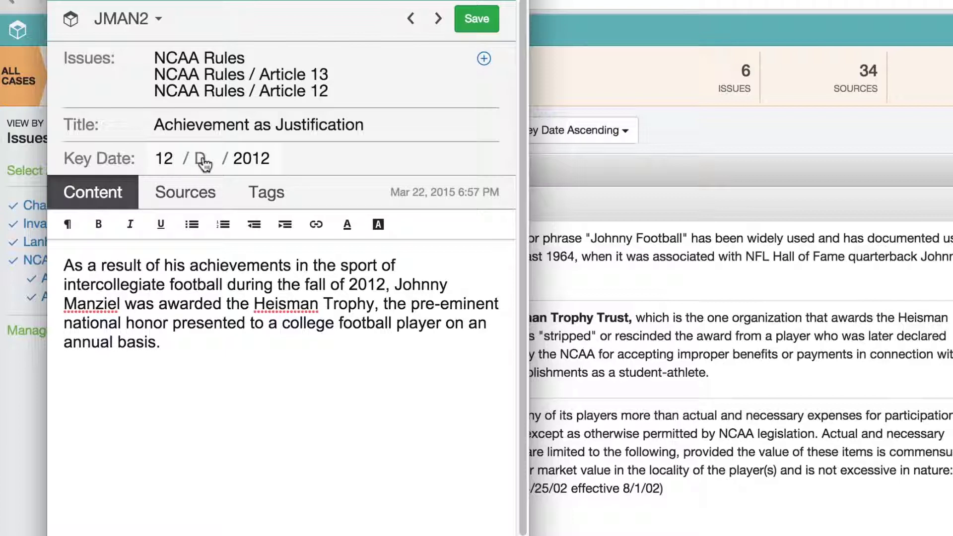
type("08")
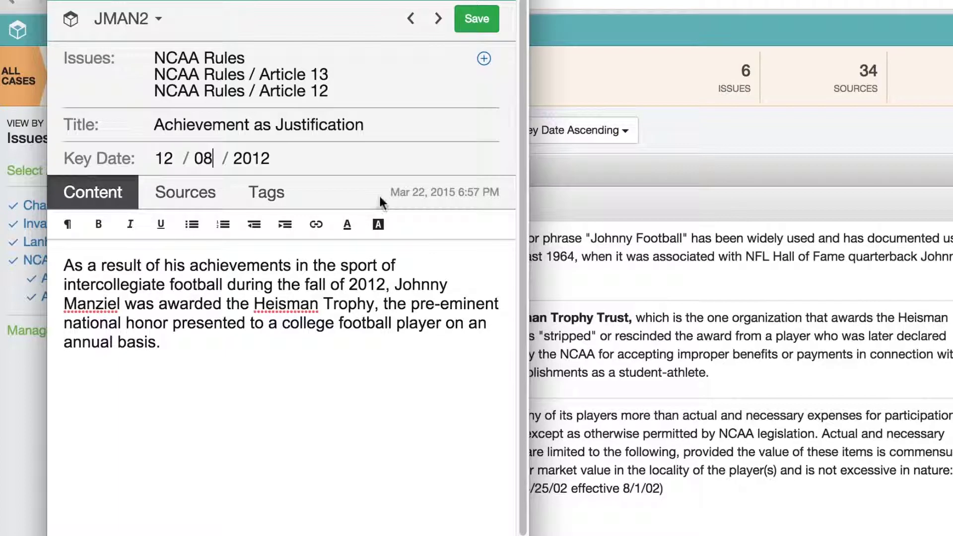
left_click(467, 25)
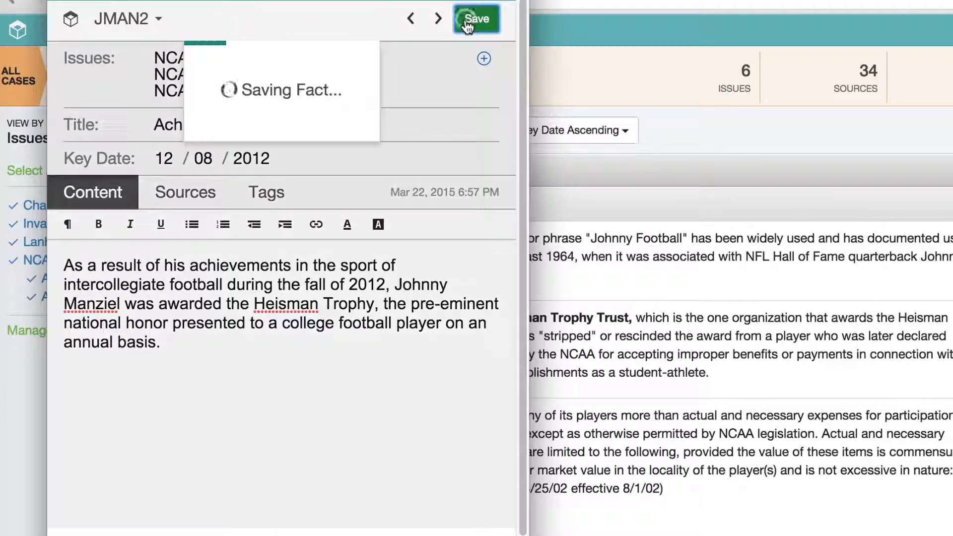
left_click(484, 59)
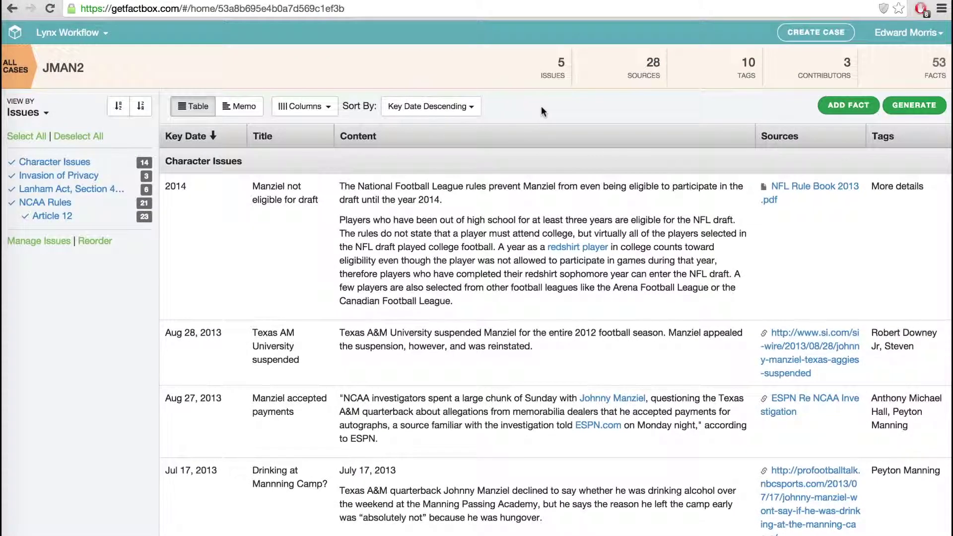
Sort by the Sources column and group the JMAN2 facts by Sources.
left_click(798, 143)
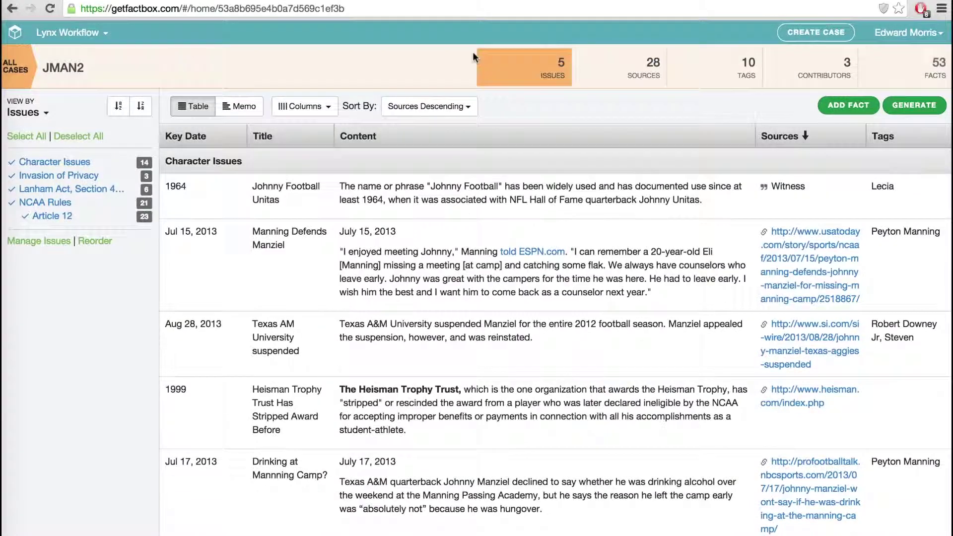
left_click(24, 113)
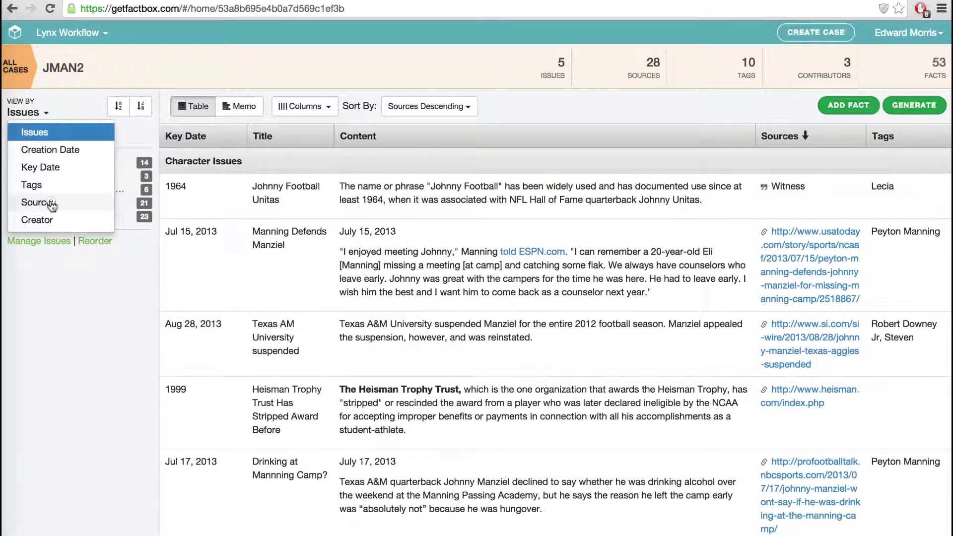
left_click(38, 203)
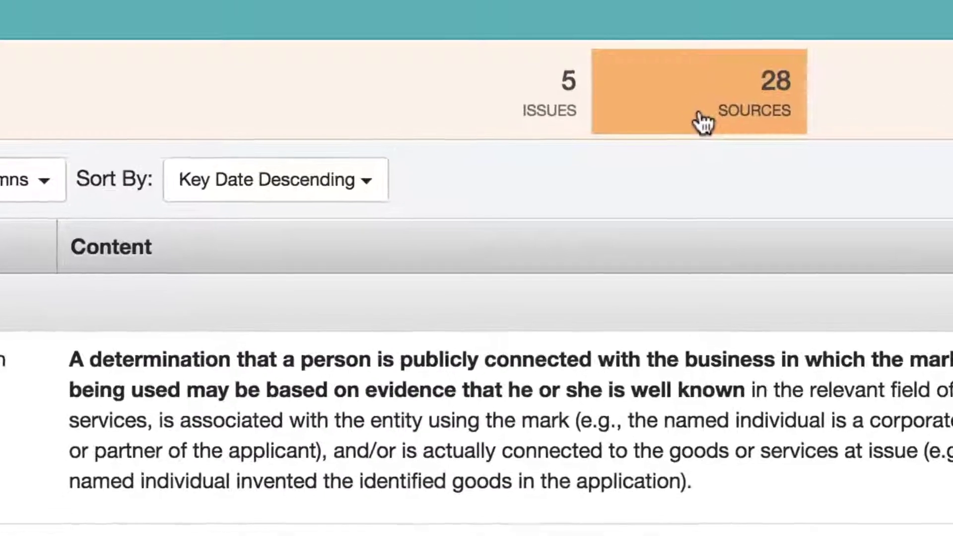
Open Manage Sources, view NFL Rule Book 2013.pdf and the ESPN NCAA investigation link, then show new-source options.
left_click(703, 122)
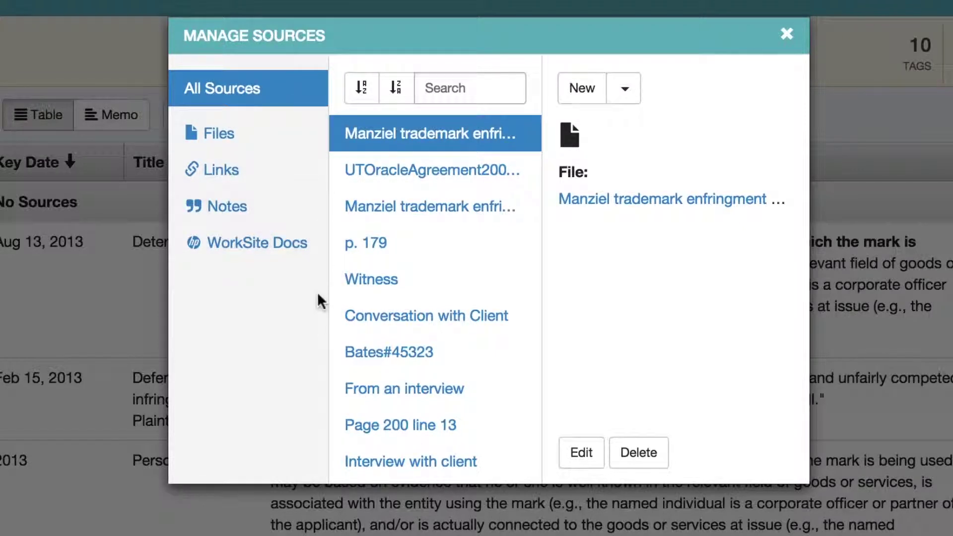
scroll(479, 297, "down", 8)
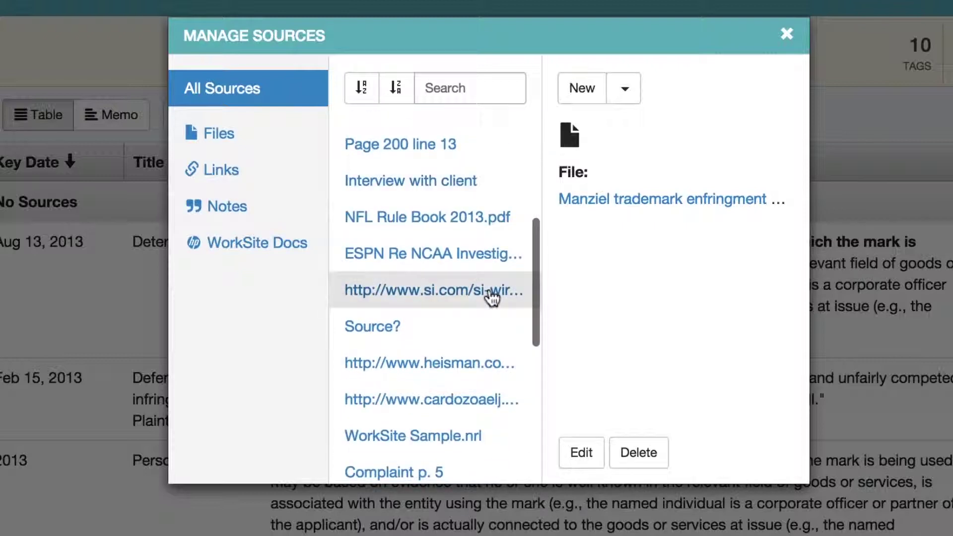
scroll(492, 298, "up", 3)
left_click(491, 249)
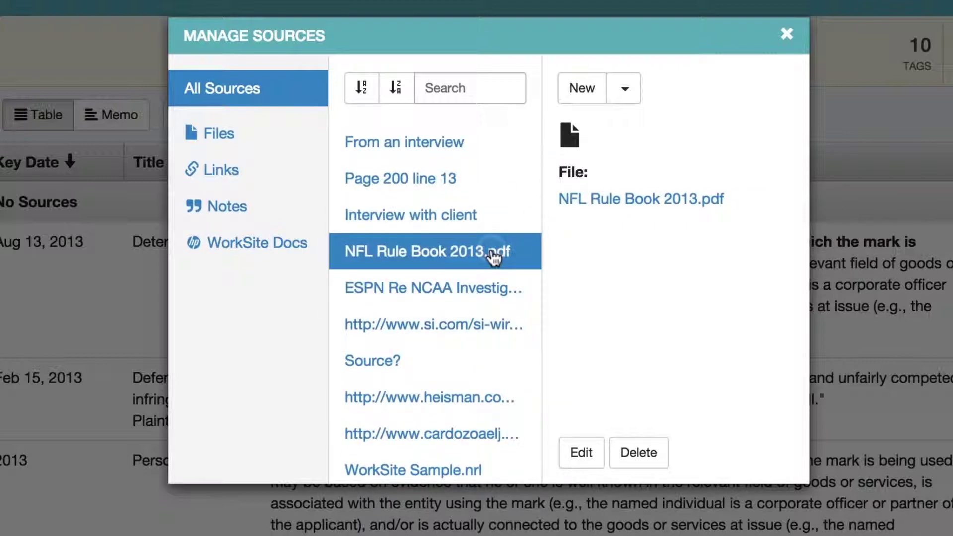
left_click(485, 290)
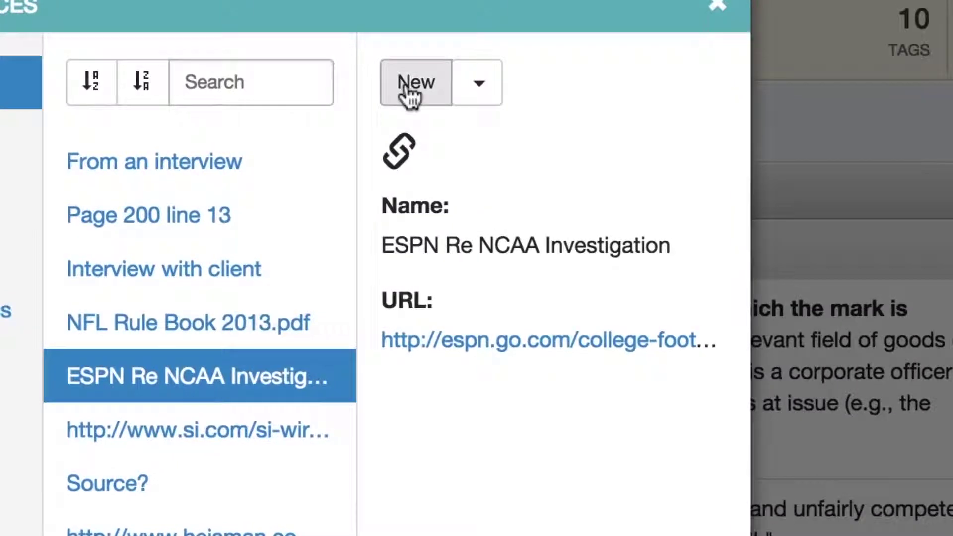
left_click(429, 93)
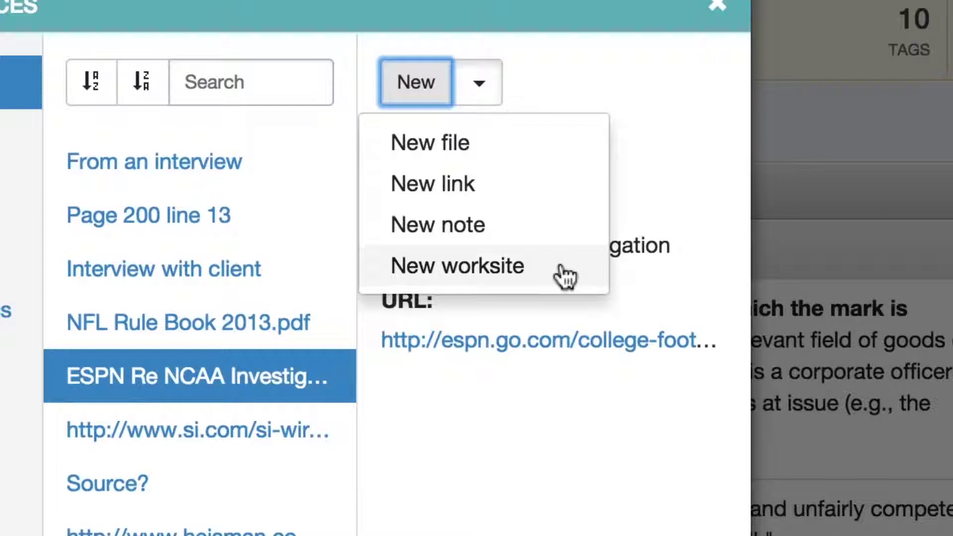
Upload Manziel trademark enfringment EDTX complaint.pdf as a new file source, then dismiss a second file picker.
left_click(507, 154)
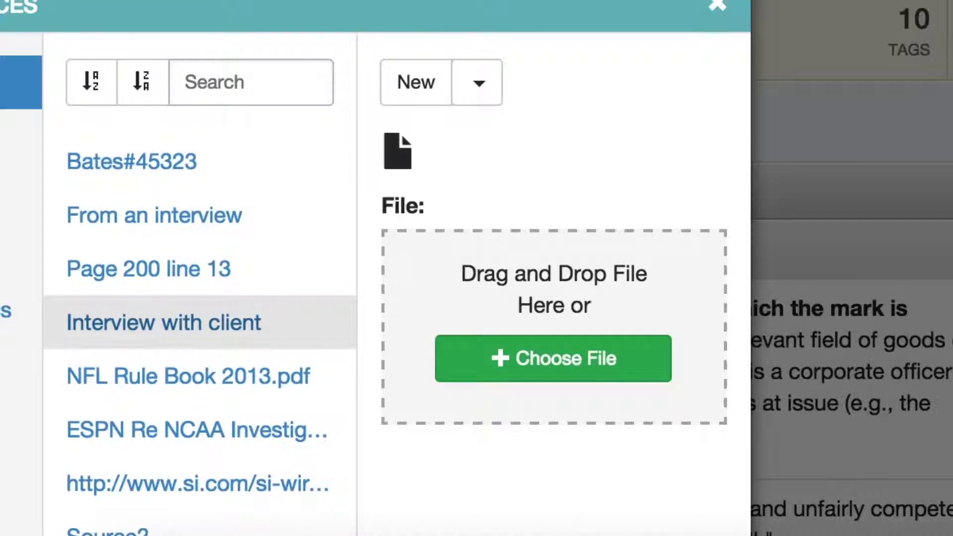
left_click_drag(549, 291, 535, 285)
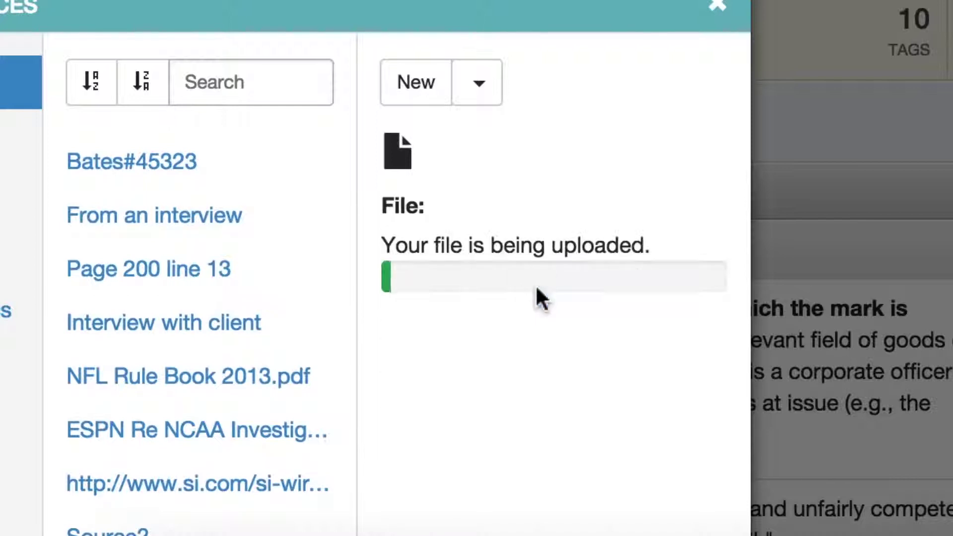
left_click(415, 104)
left_click(439, 145)
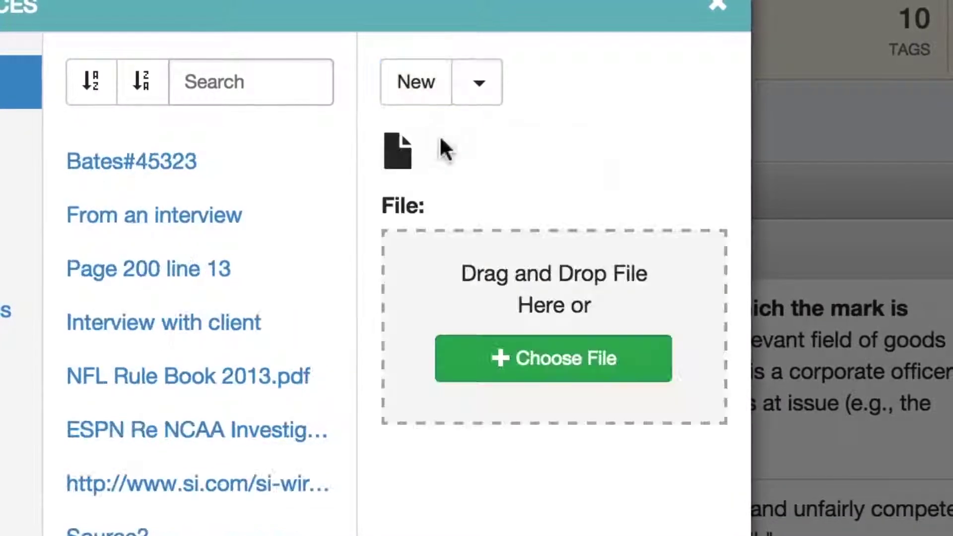
left_click(564, 356)
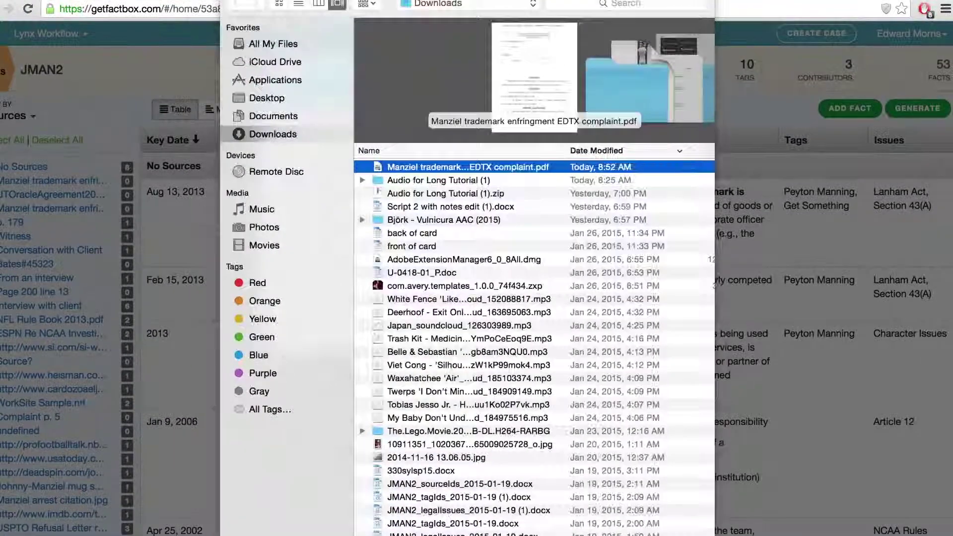
key("Return")
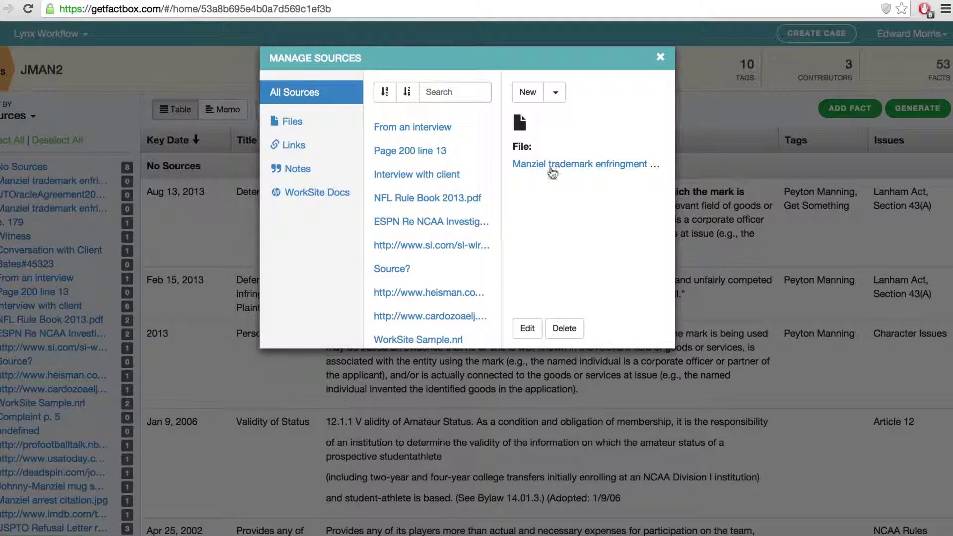
View the uploaded complaint PDF, scrolling through it, then return to the case's source manager.
left_click(551, 166)
scroll(551, 168, "down", 12)
scroll(551, 167, "down", 5)
scroll(561, 183, "up", 15)
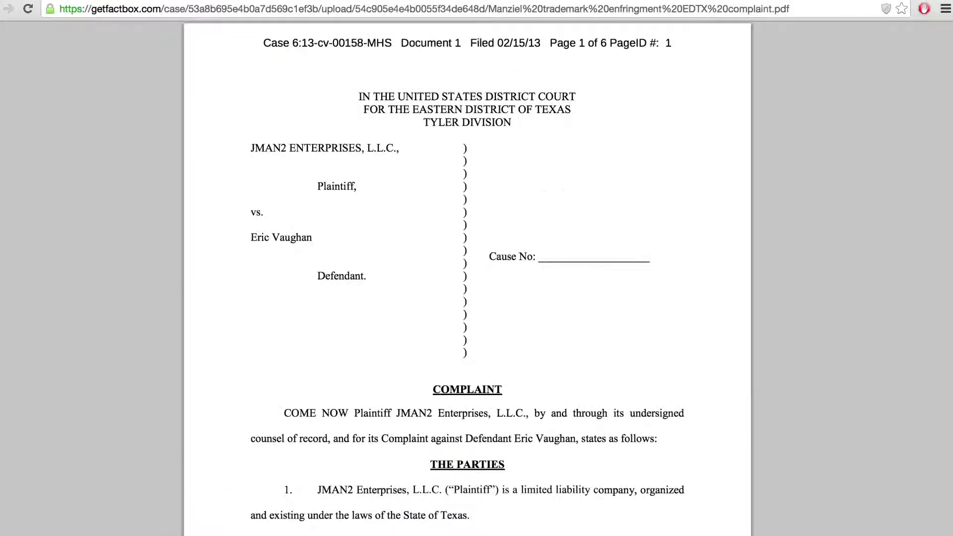
key("super+w")
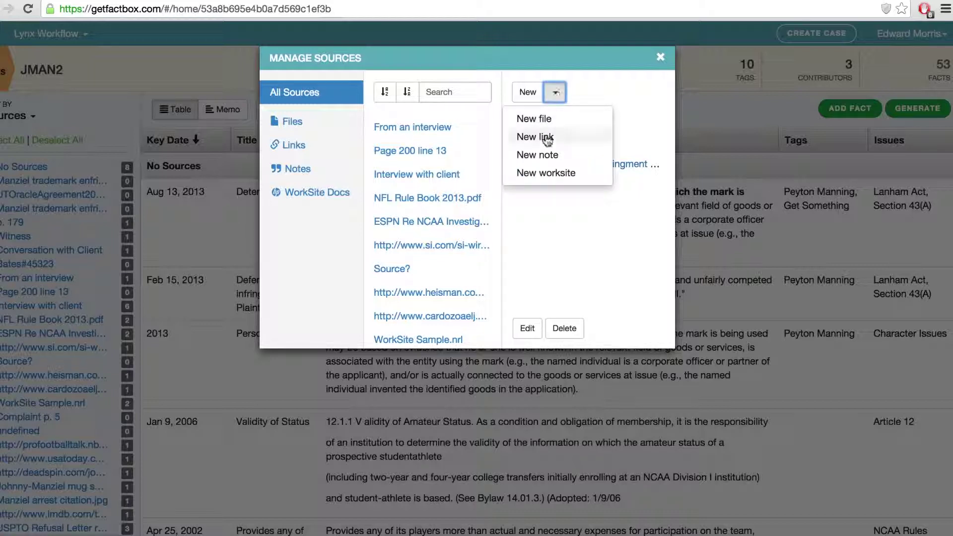
Save a new link source with the copied Twitter profile URL, named after the player's Twitter account.
left_click(547, 135)
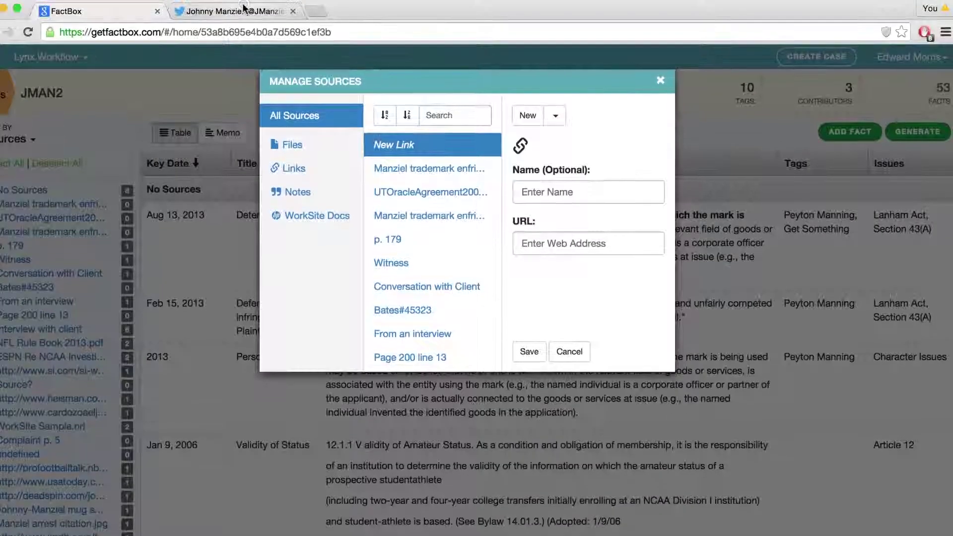
left_click(251, 10)
left_click(104, 11)
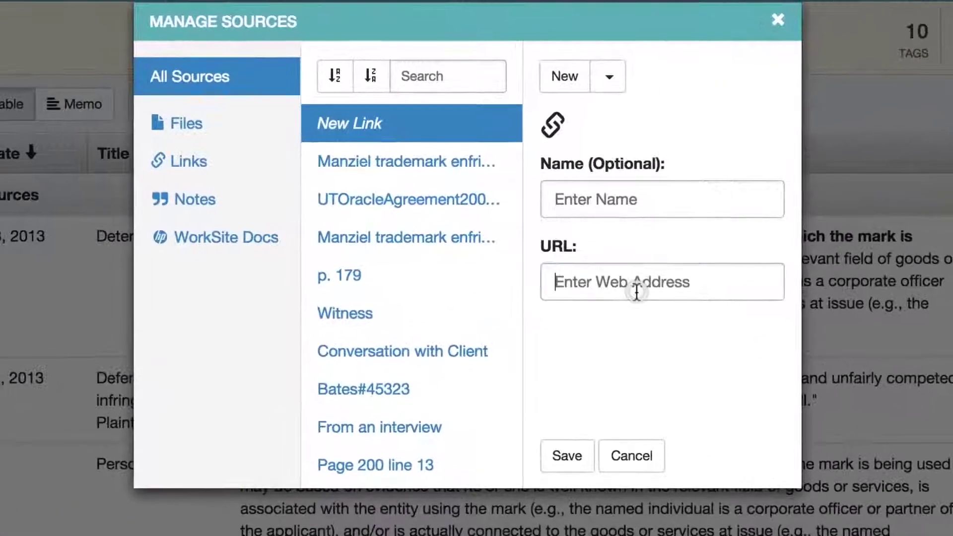
left_click(639, 287)
type("https://twitter.com/jmanziel2")
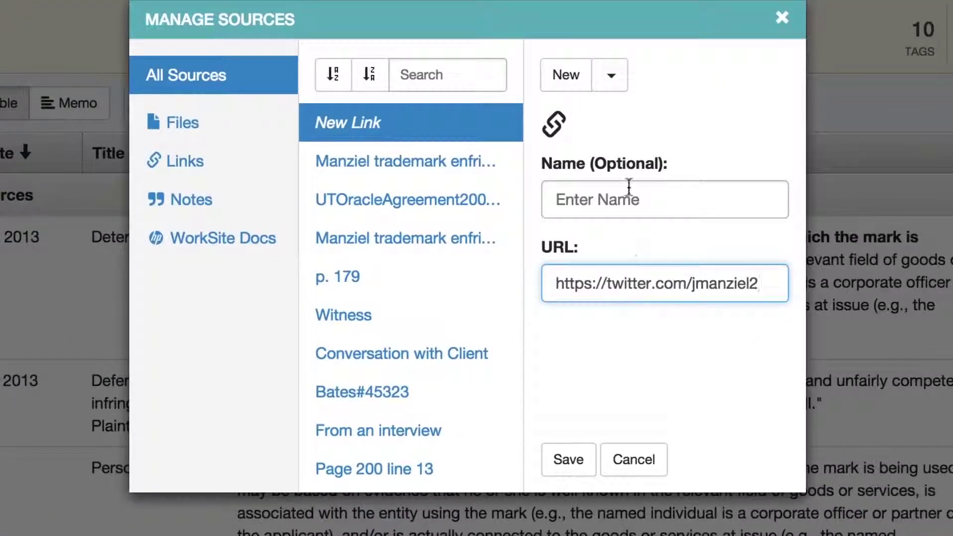
left_click(628, 183)
type("Manziel ")
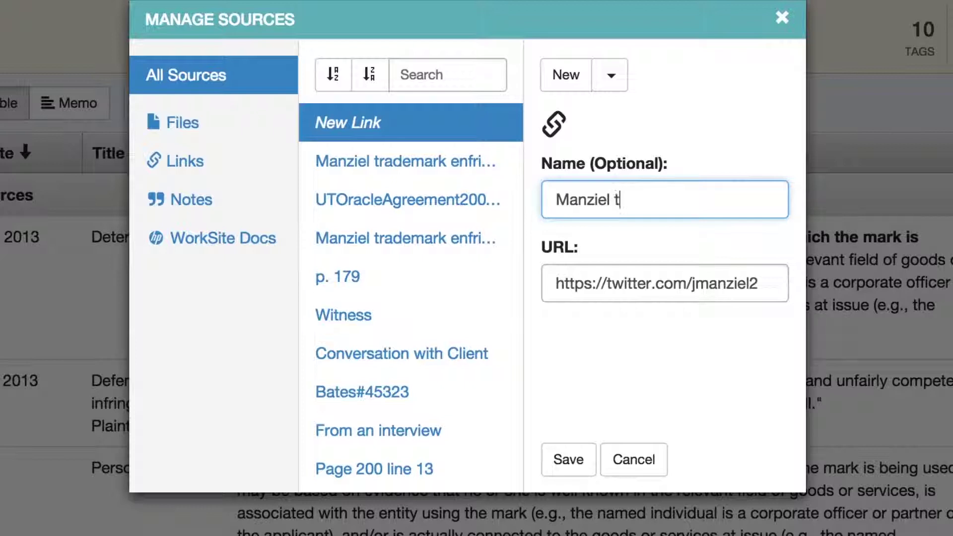
type("Twitter")
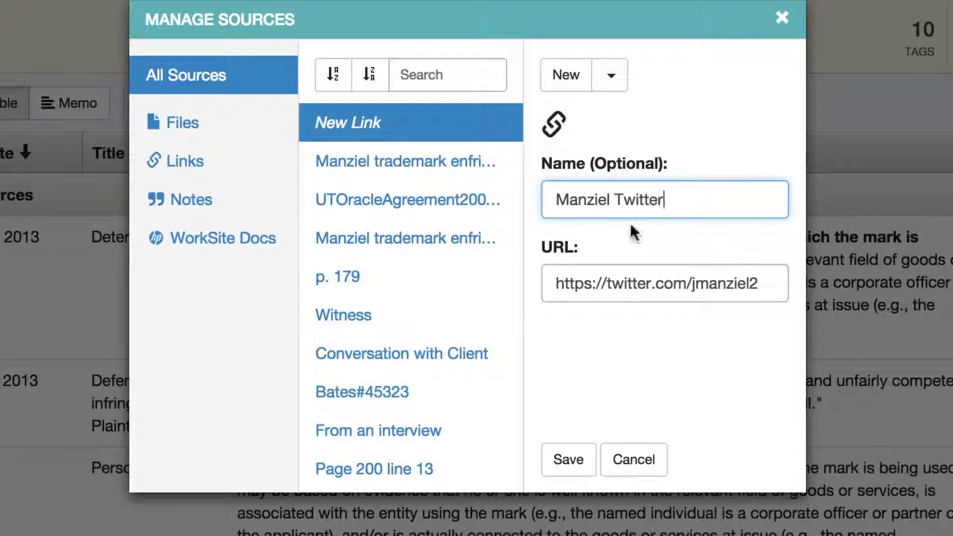
left_click(581, 454)
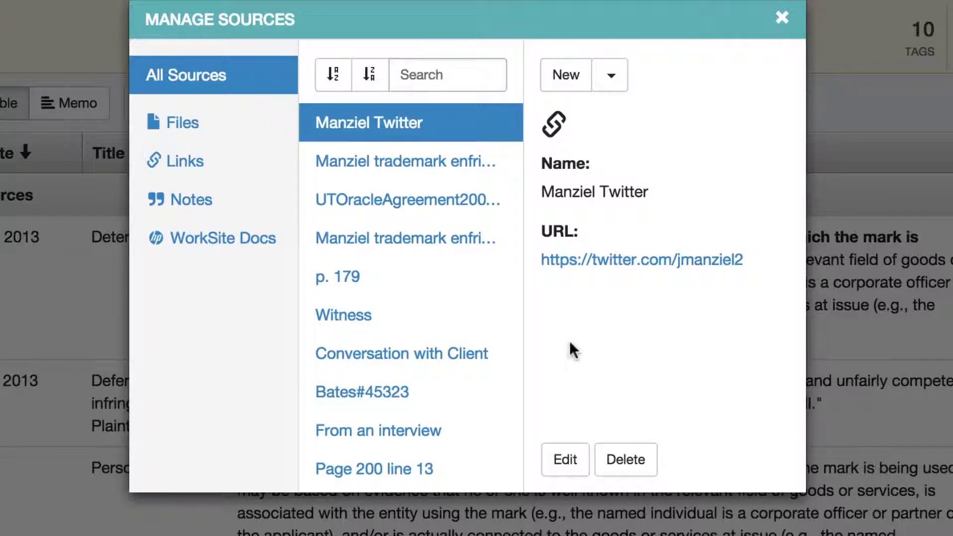
Add and save a note source citing page 27 of the player's document.
left_click(609, 89)
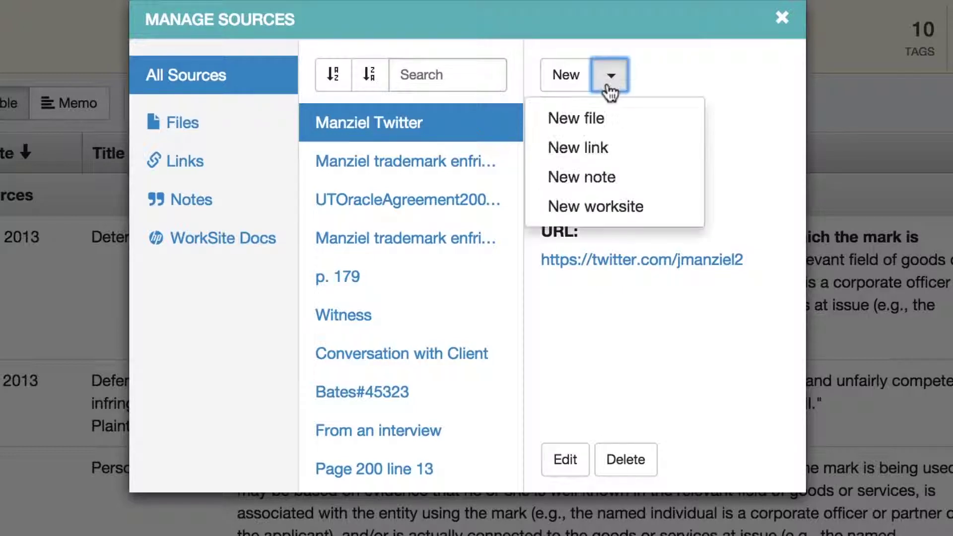
left_click(632, 179)
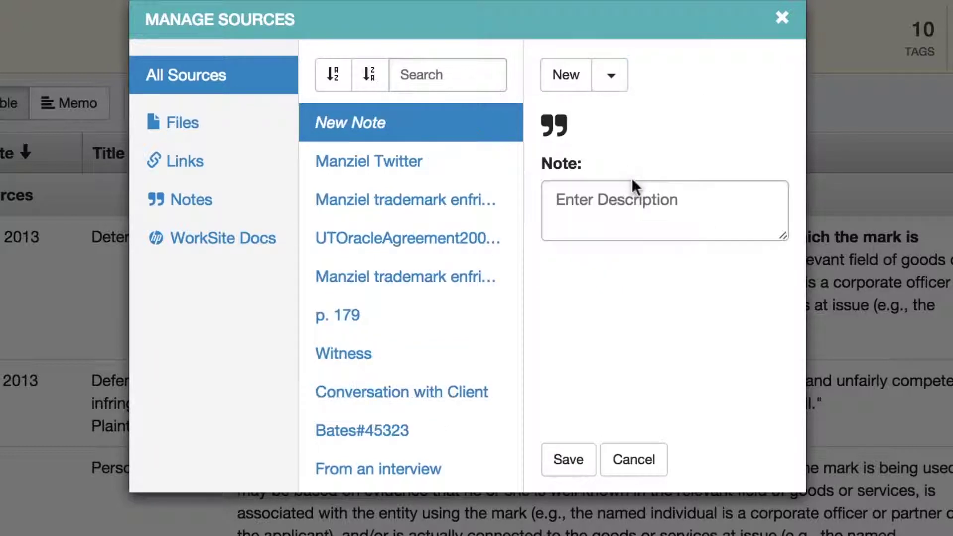
left_click(640, 212)
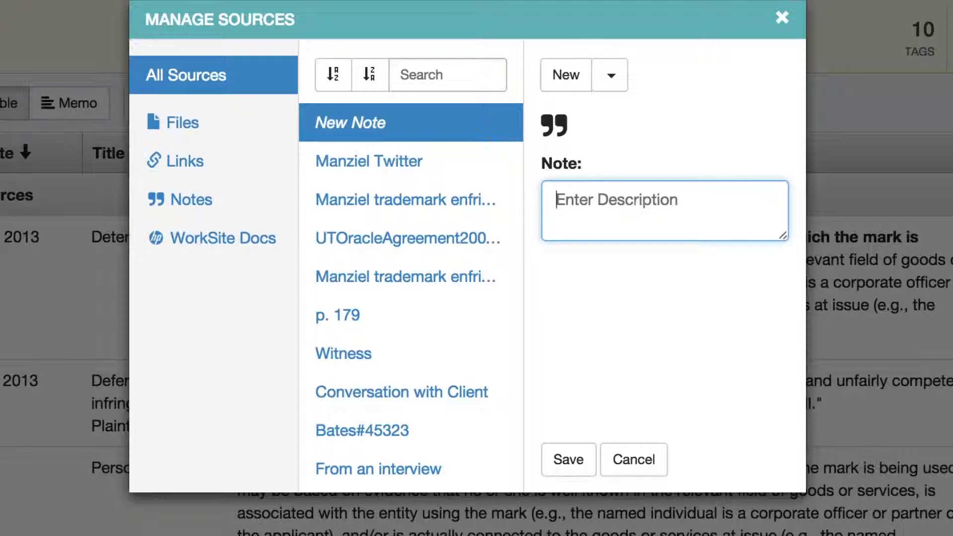
type("Page 27 of Johnny U")
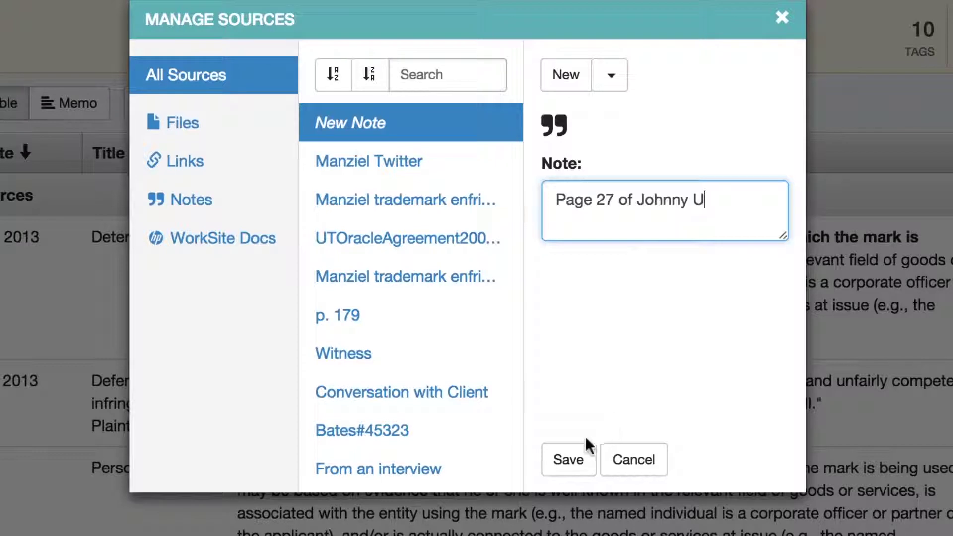
left_click(569, 458)
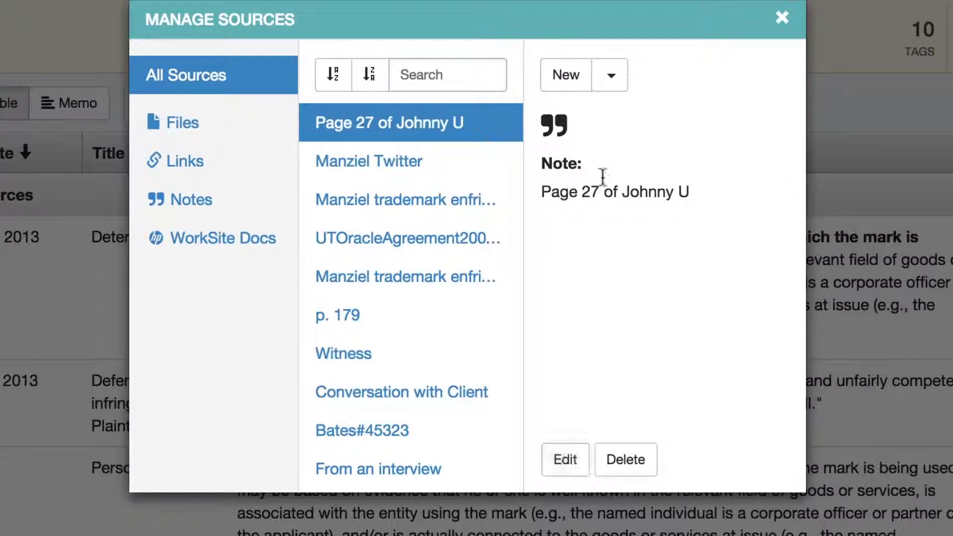
Add and save a second note source reading 'Client meeting 1/3/15'.
left_click(610, 77)
left_click(653, 177)
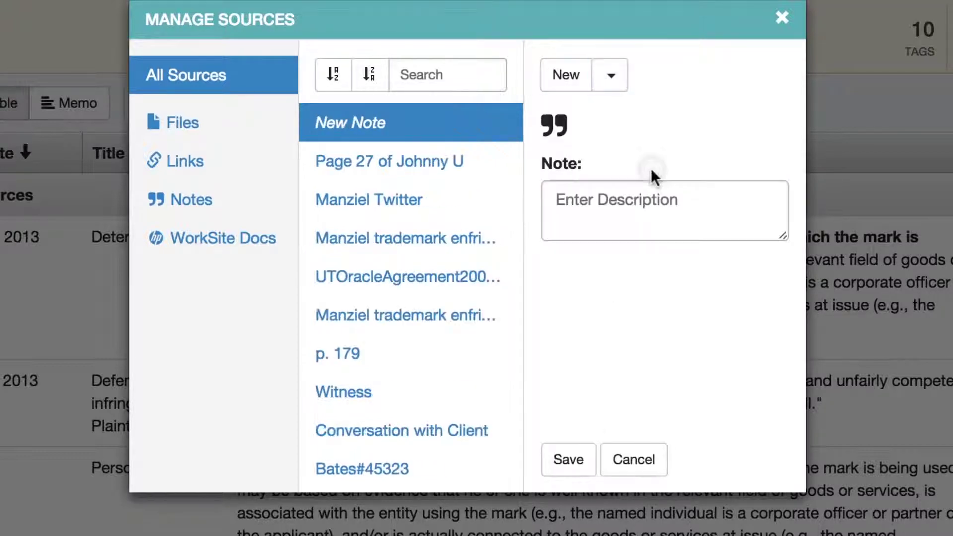
left_click(615, 195)
type("Client meeti")
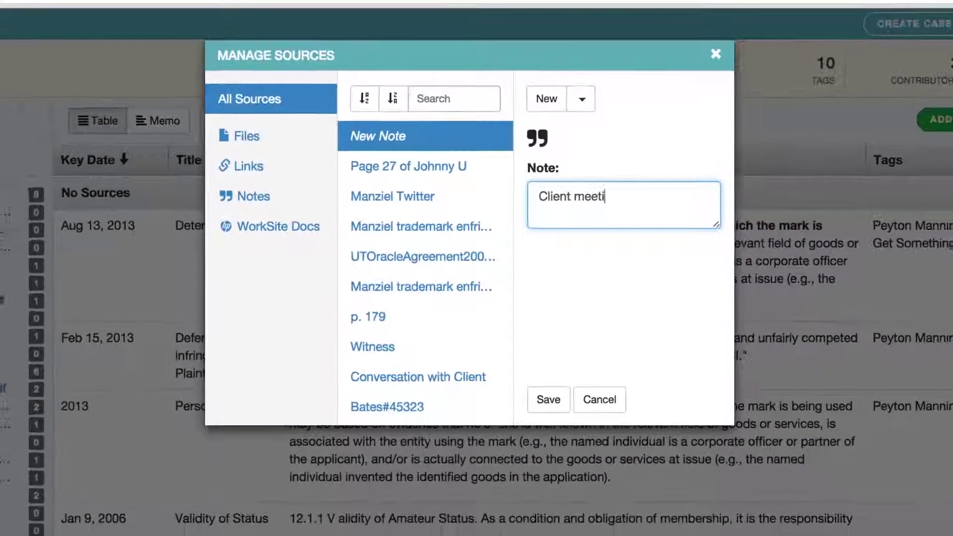
type("ng 1/3/")
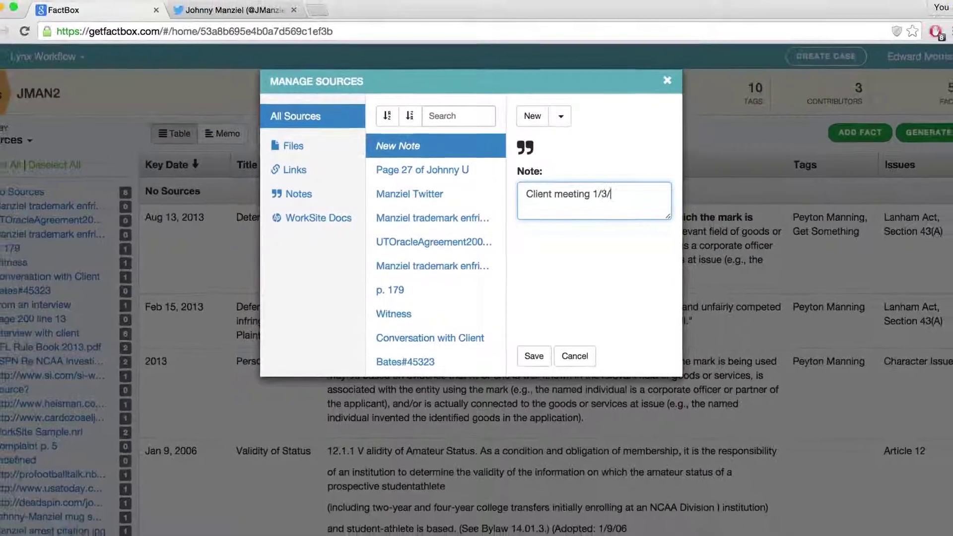
type("15")
left_click(534, 356)
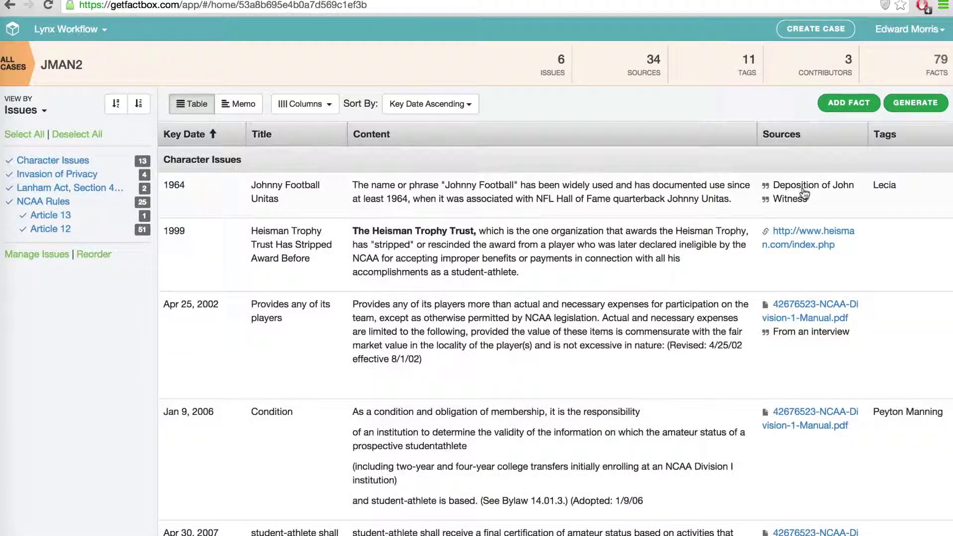
Bring up the Achievement as Justification fact, abandoning a new fact's issue picker.
left_click(838, 106)
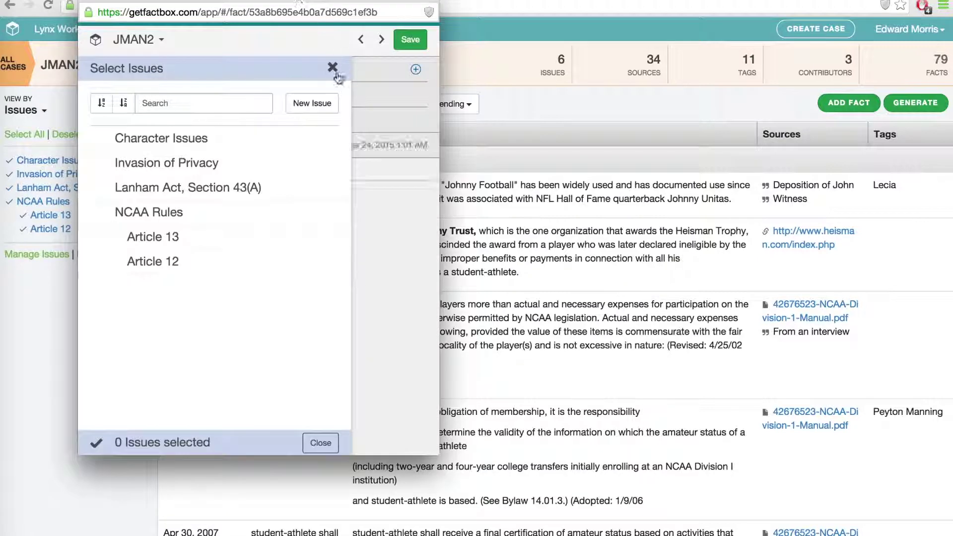
left_click(333, 68)
left_click(361, 39)
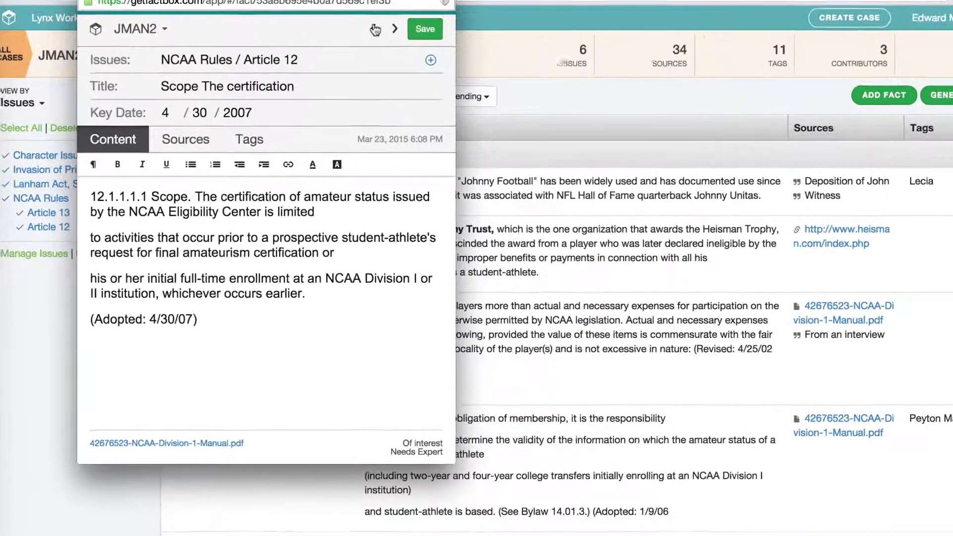
left_click(374, 32)
Browse the fact's sources, toggling the trademark docket PDF on and off, and open the type filter.
left_click(194, 140)
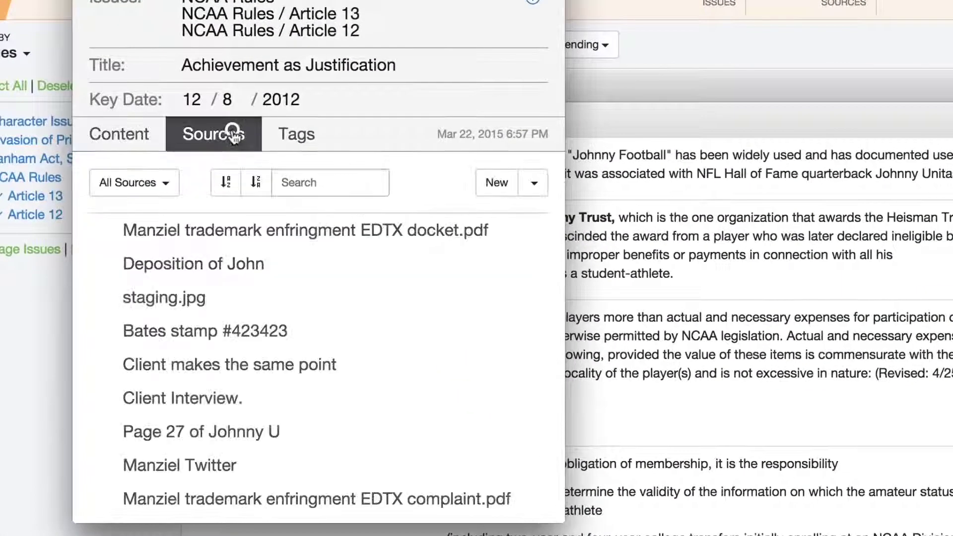
scroll(356, 324, "down", 5)
scroll(356, 323, "down", 10)
scroll(356, 325, "up", 5)
scroll(353, 323, "up", 10)
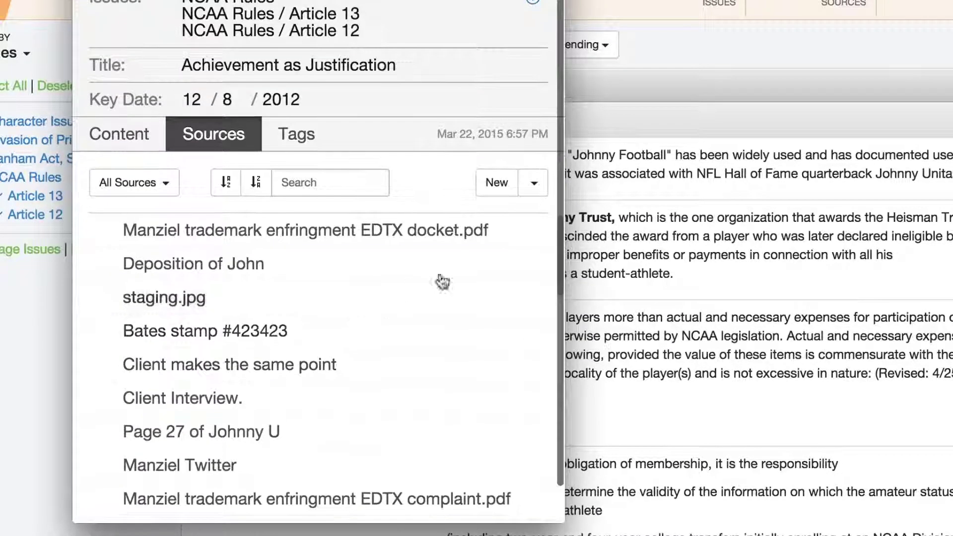
left_click(509, 234)
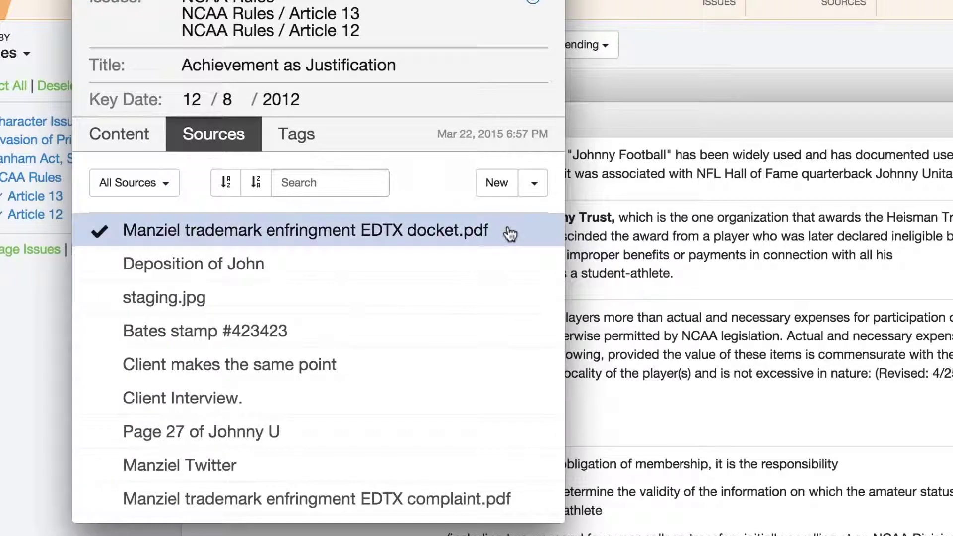
left_click(510, 233)
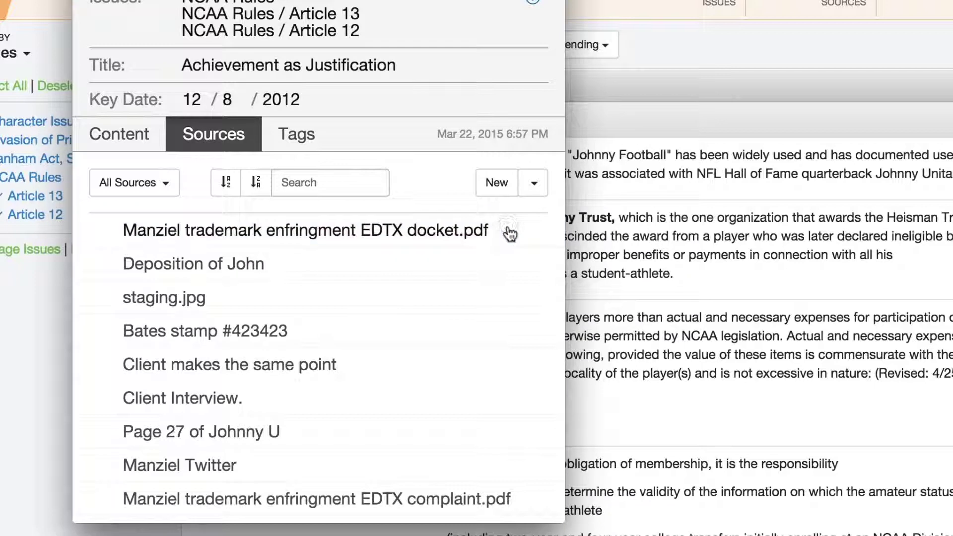
left_click(177, 194)
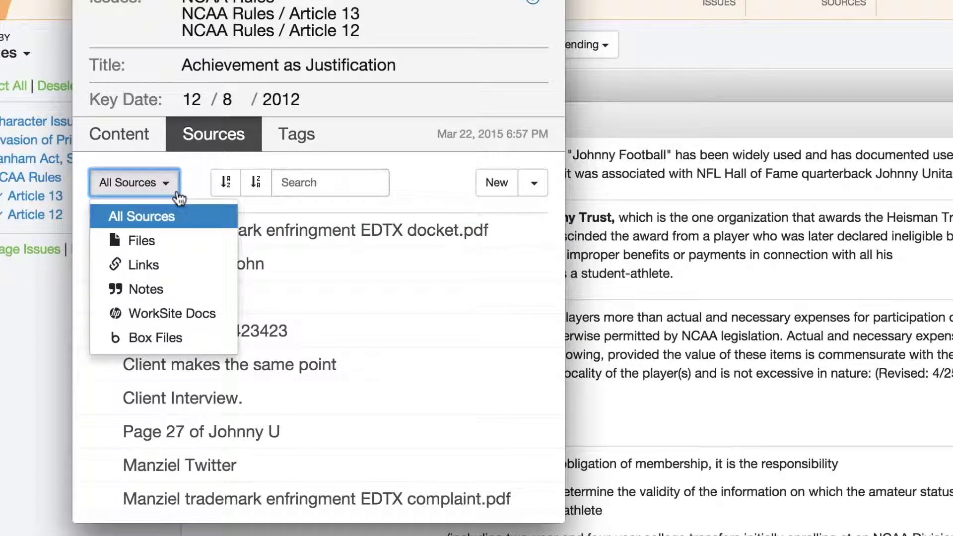
Cycle the source-type filter through Files and Links, then back to All Sources.
left_click(172, 246)
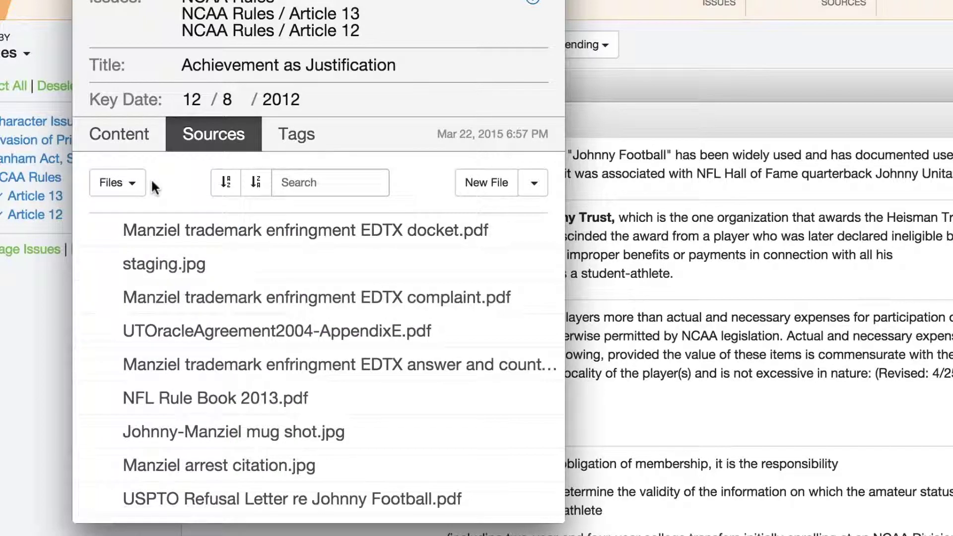
left_click(133, 184)
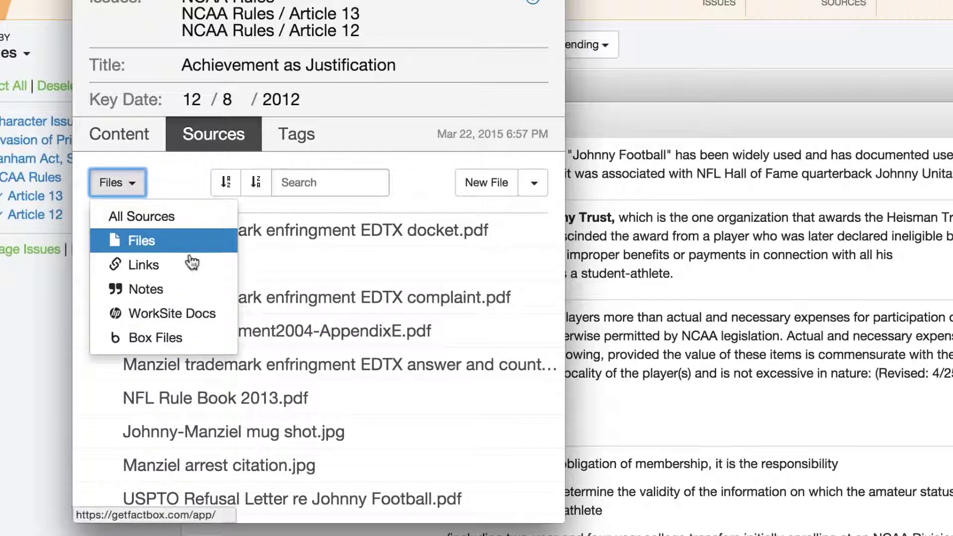
left_click(186, 268)
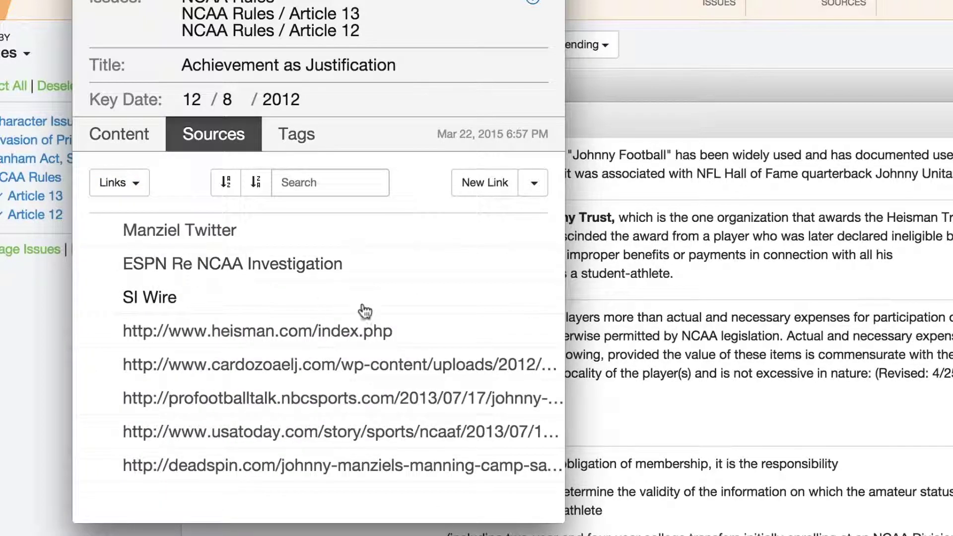
left_click(135, 183)
left_click(140, 215)
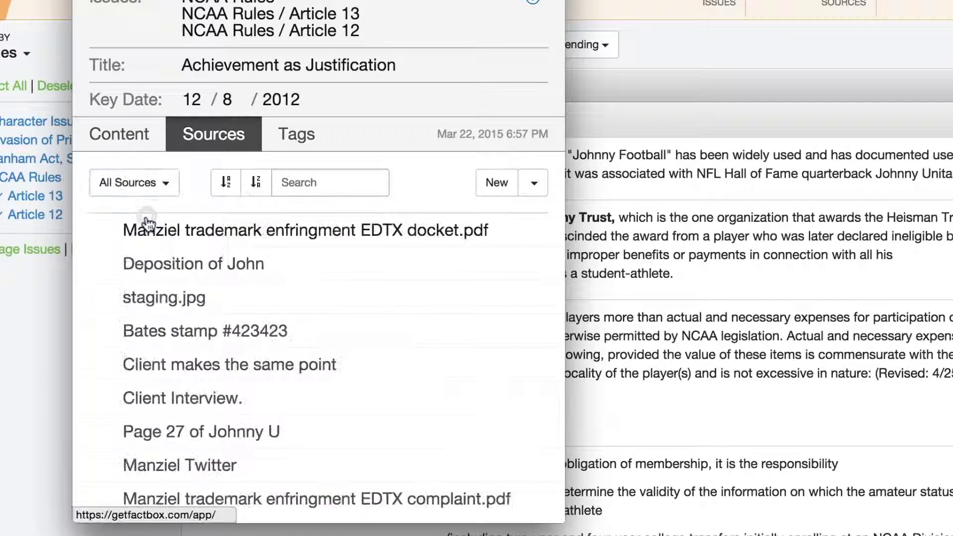
Search sources for 'trademark' and attach the docket and complaint PDFs to the fact.
left_click(323, 182)
type("trademark")
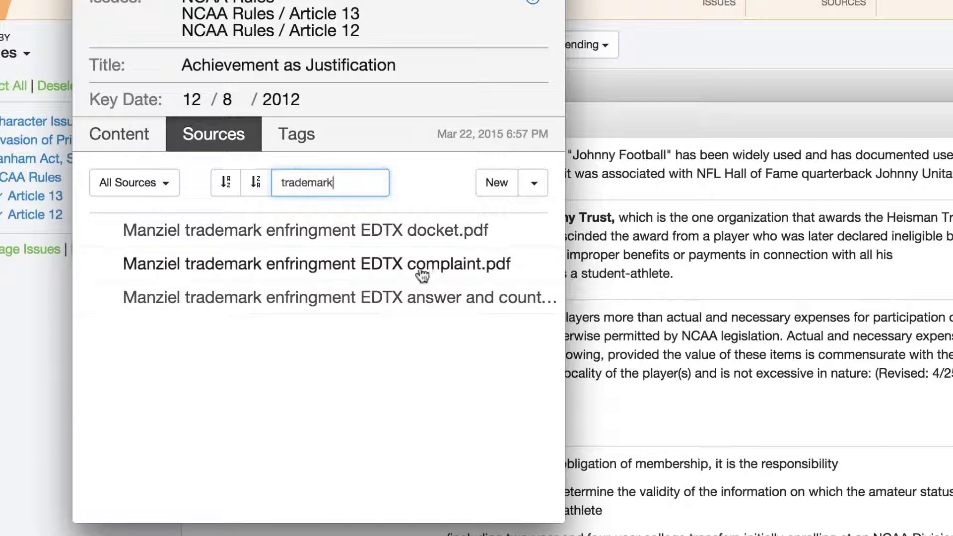
left_click(499, 241)
left_click(527, 265)
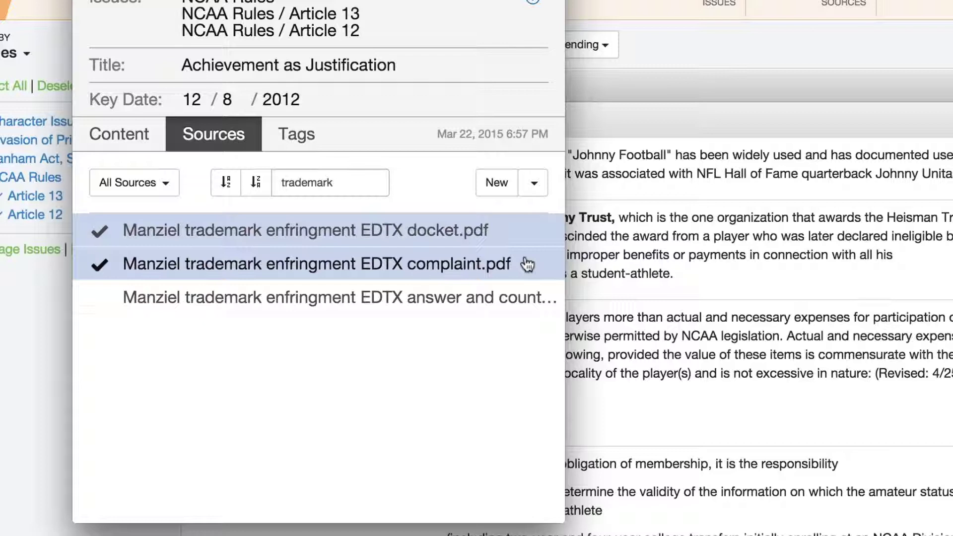
left_click(533, 184)
left_click(500, 216)
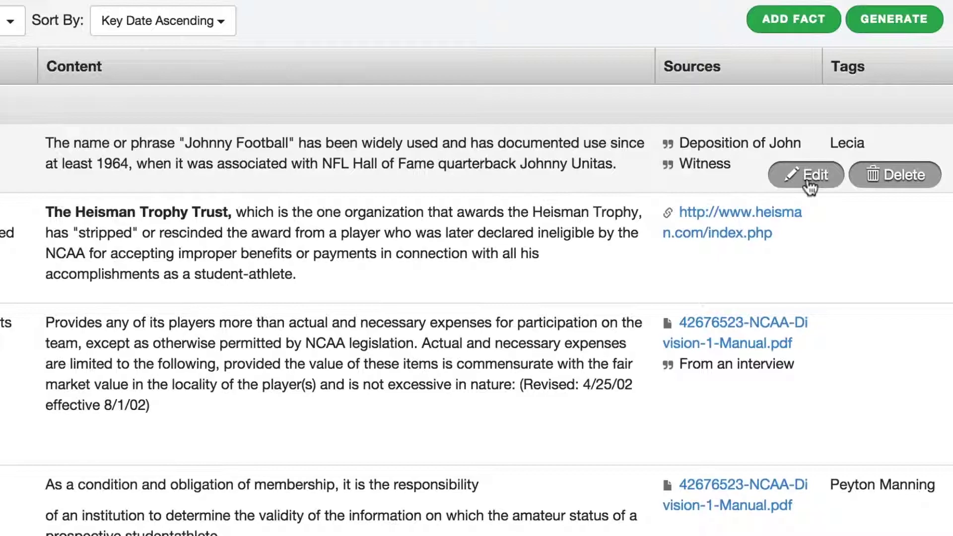
left_click(809, 185)
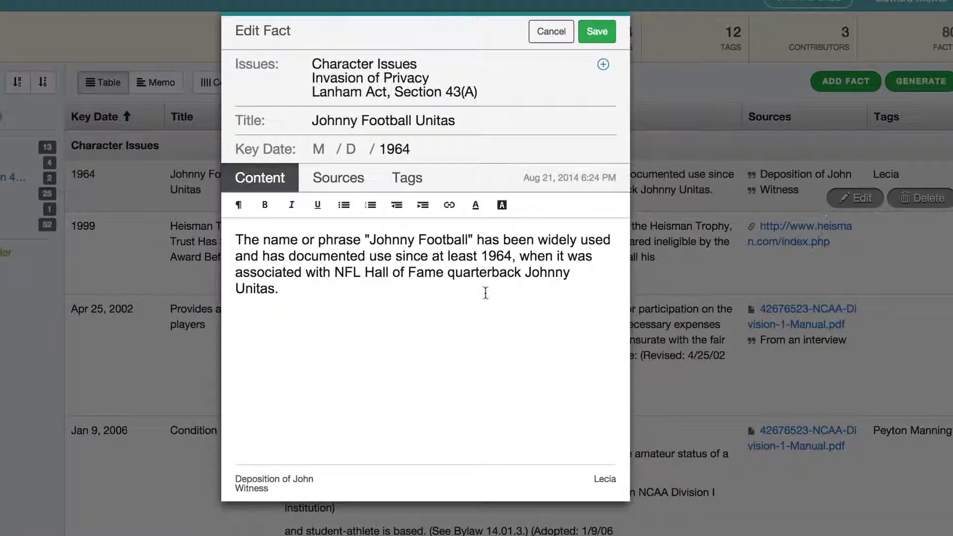
left_click(361, 181)
scroll(458, 350, "down", 6)
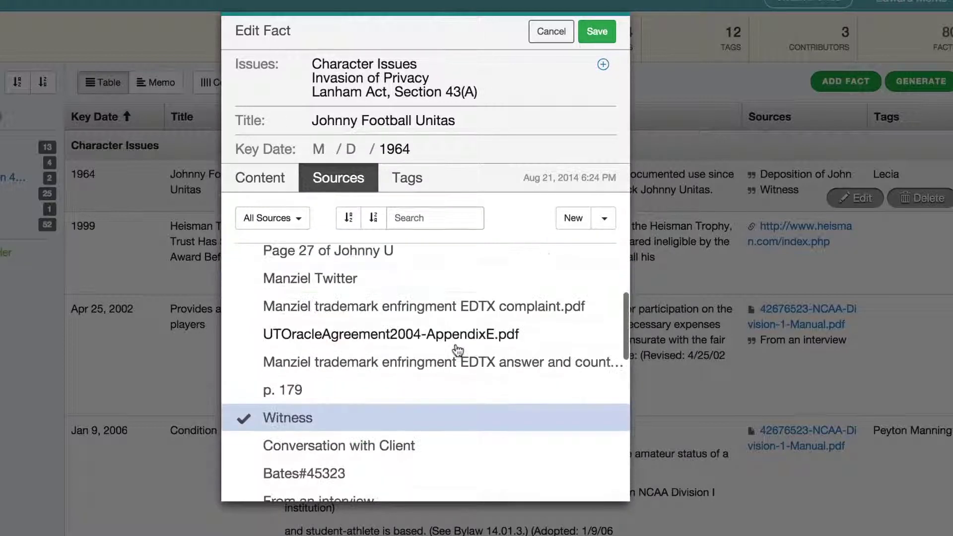
scroll(457, 351, "up", 2)
scroll(458, 351, "up", 5)
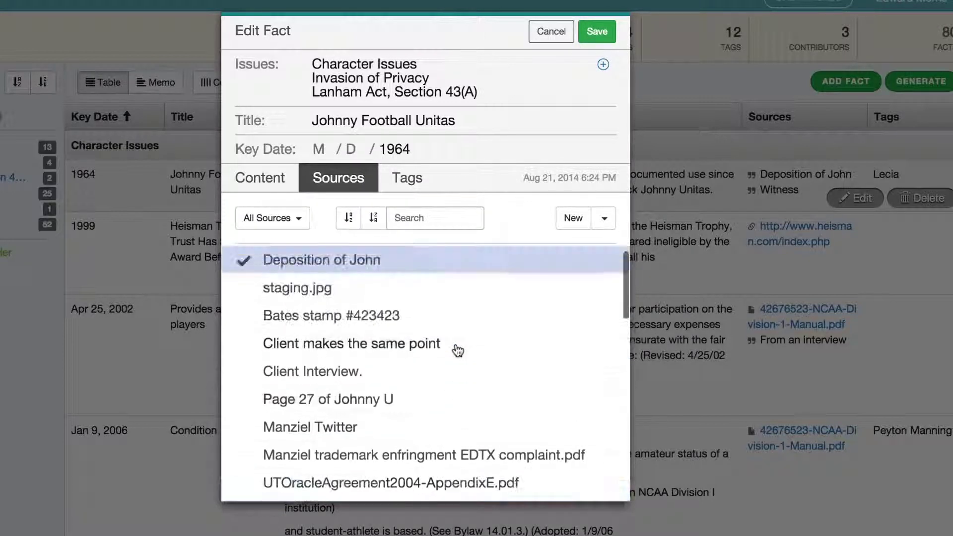
left_click(602, 218)
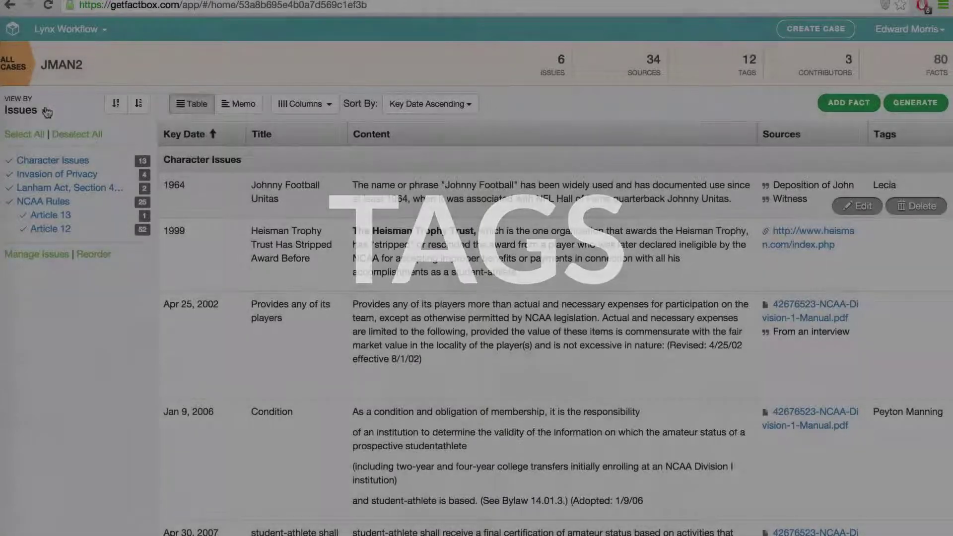
Group the fact table by tags and hide the untagged facts.
left_click(49, 110)
left_click(30, 183)
left_click(31, 159)
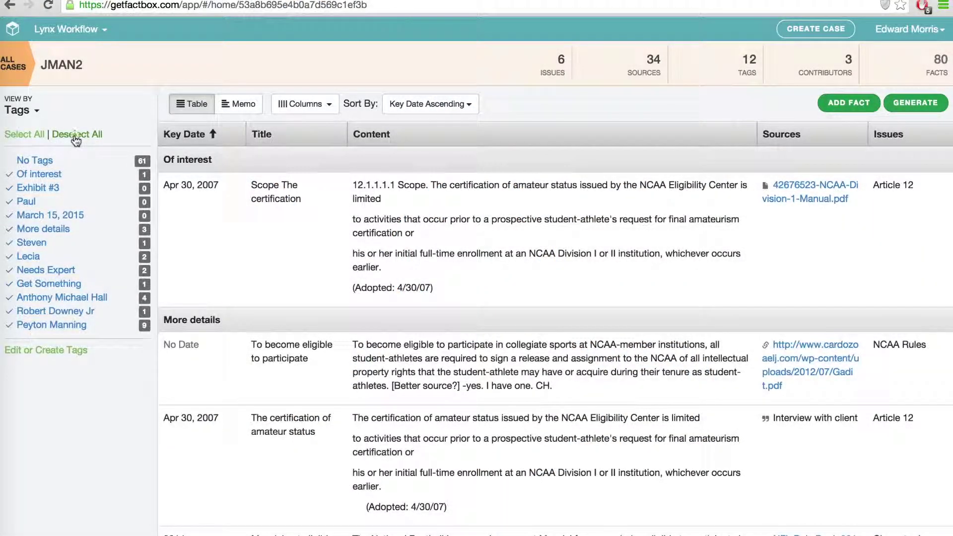
Filter to the athlete's name tag, then to More details, and generate a document from those facts.
left_click(76, 139)
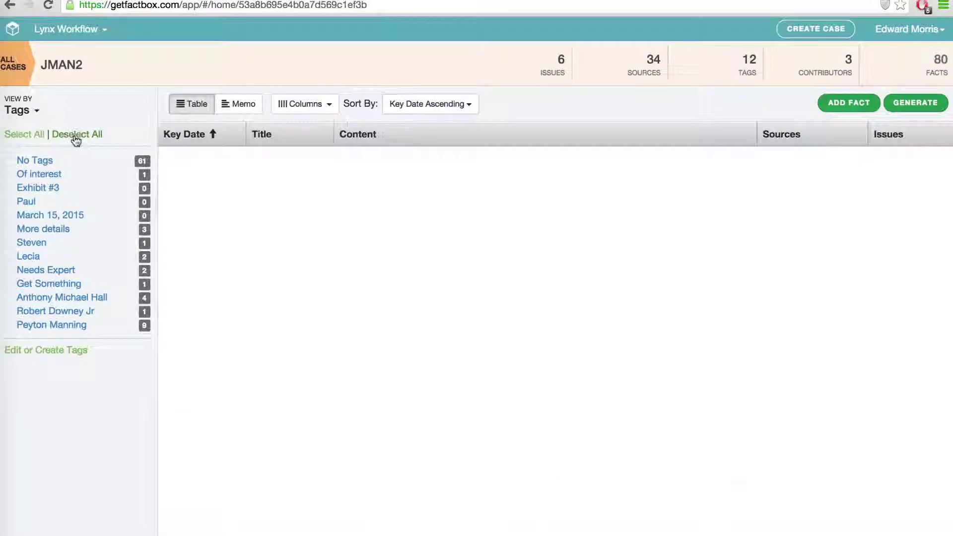
left_click(83, 327)
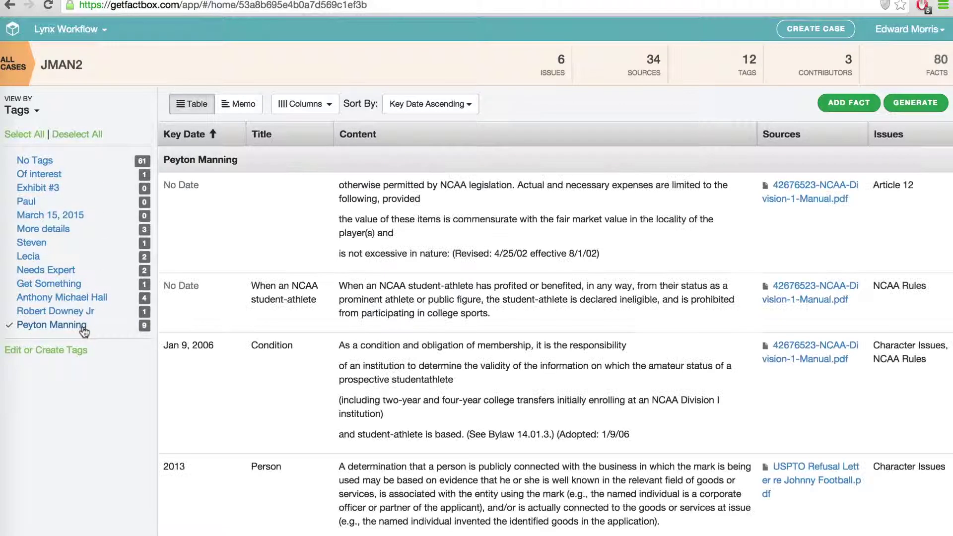
left_click(67, 135)
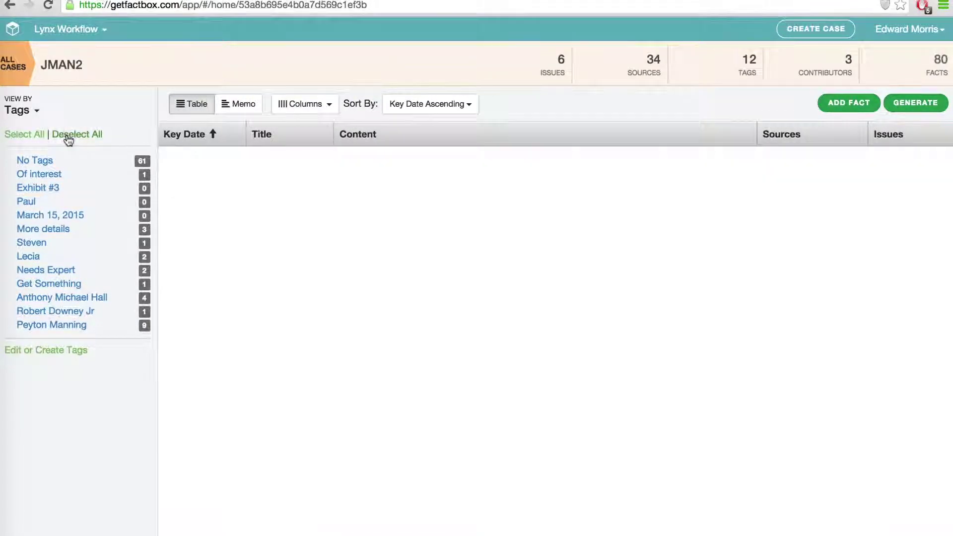
left_click(81, 230)
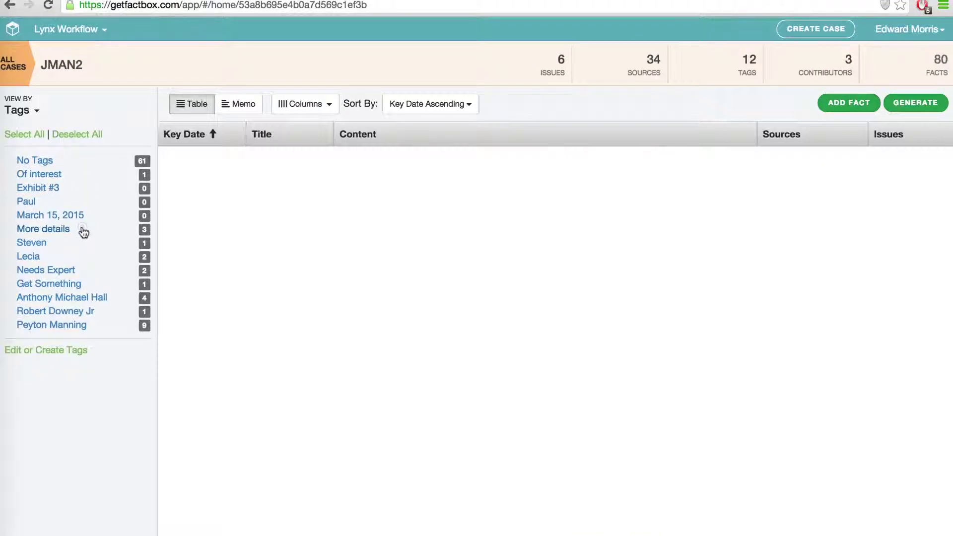
left_click(926, 105)
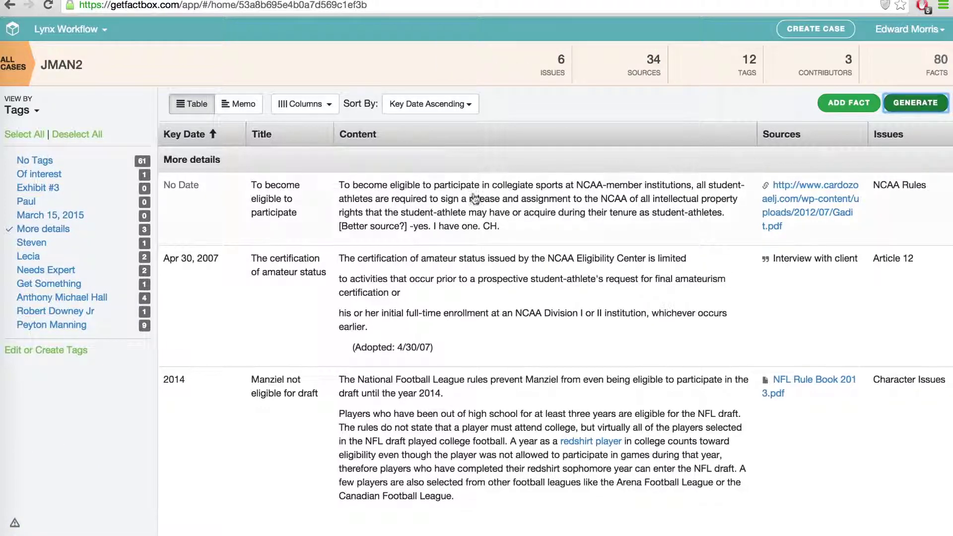
Clear the tag filters, show only untagged facts, and open the 12.1.1.1.3 eligibility fact.
left_click(87, 135)
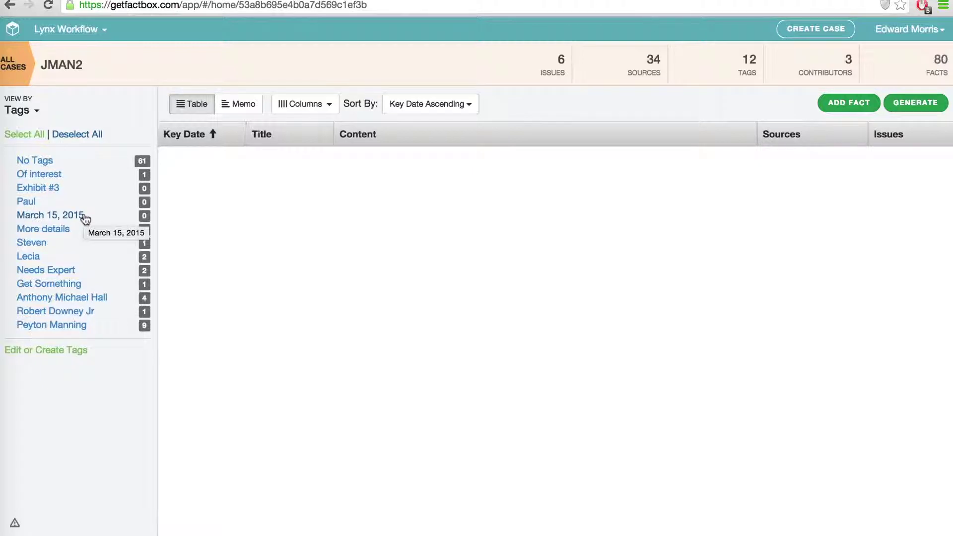
left_click(35, 160)
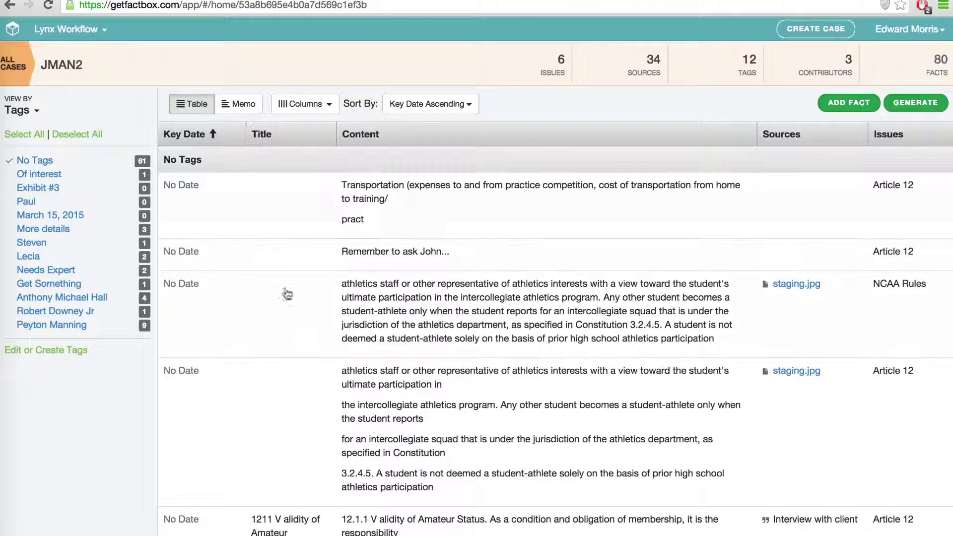
scroll(309, 354, "down", 6)
scroll(309, 353, "down", 3)
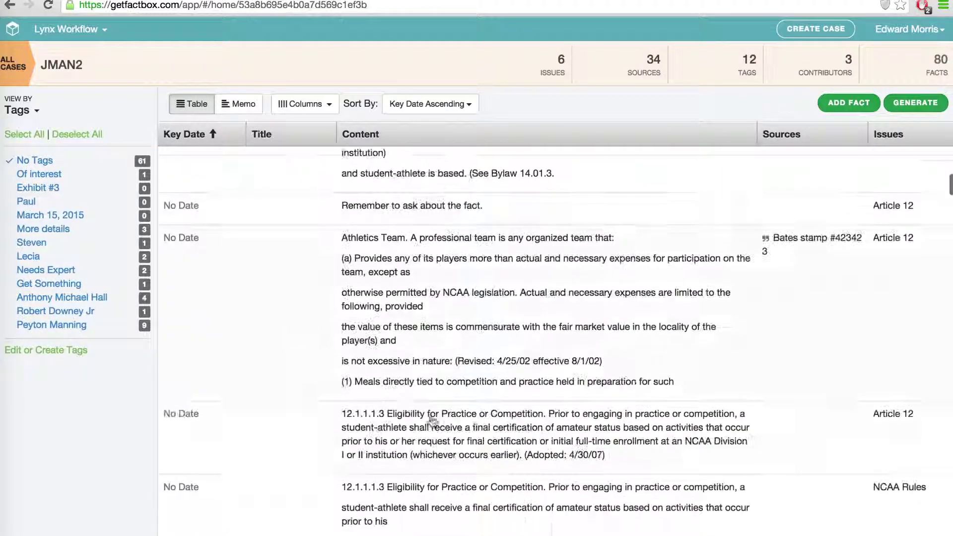
left_click(857, 463)
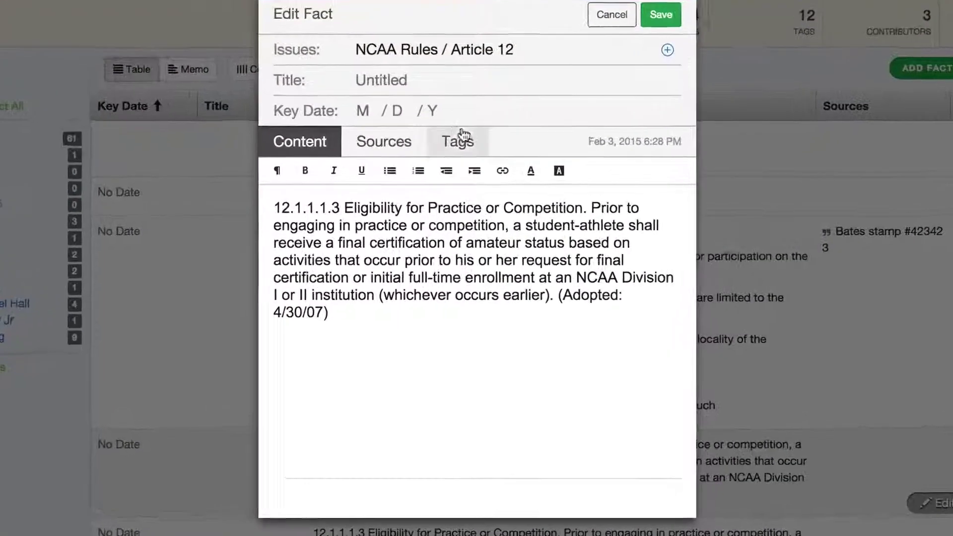
Review the fact's tags, toggling Of interest on and off and trying a tag search.
left_click(461, 139)
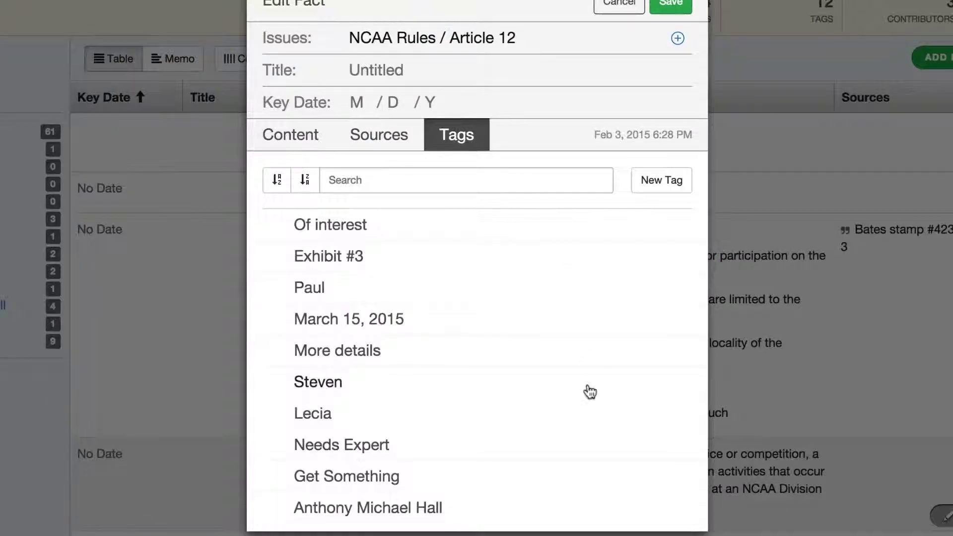
scroll(590, 392, "down", 2)
scroll(590, 391, "up", 2)
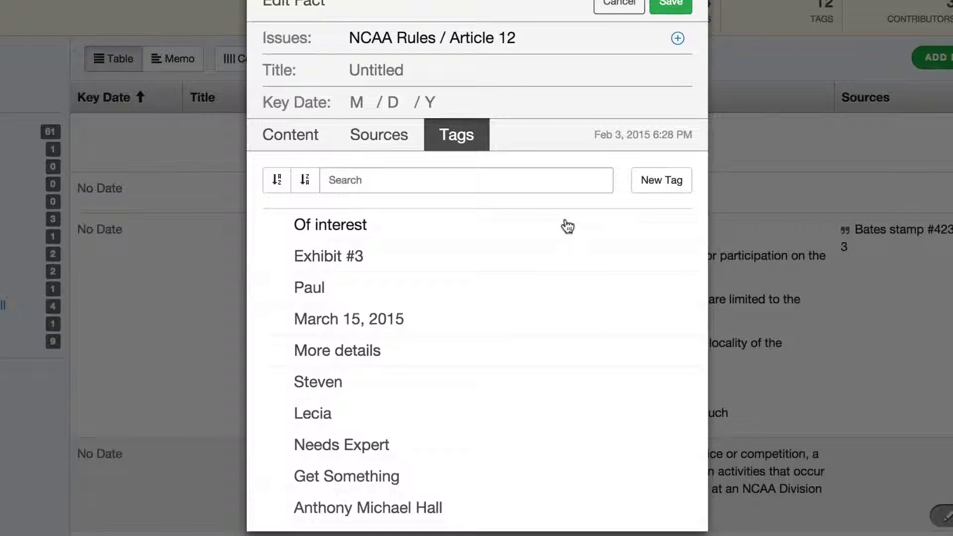
left_click(567, 226)
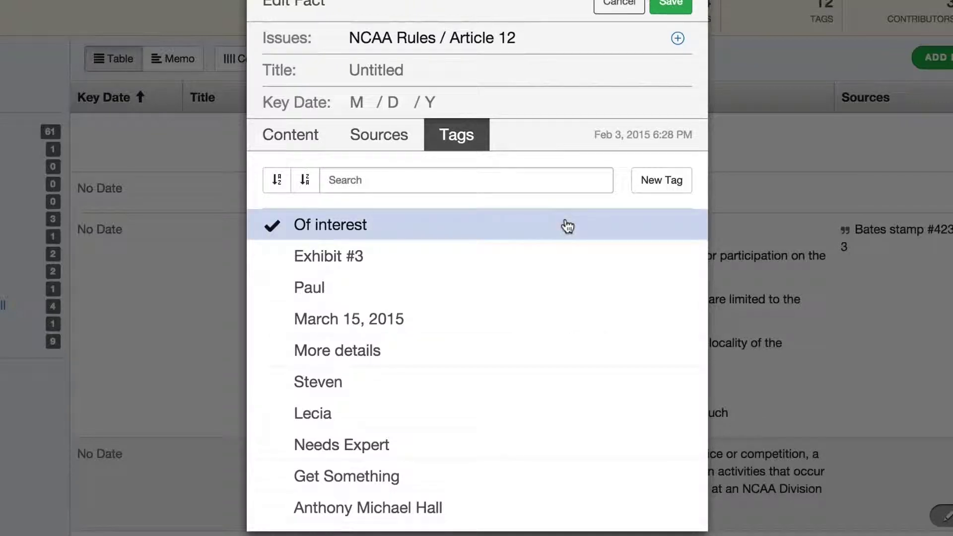
left_click(570, 226)
left_click(522, 182)
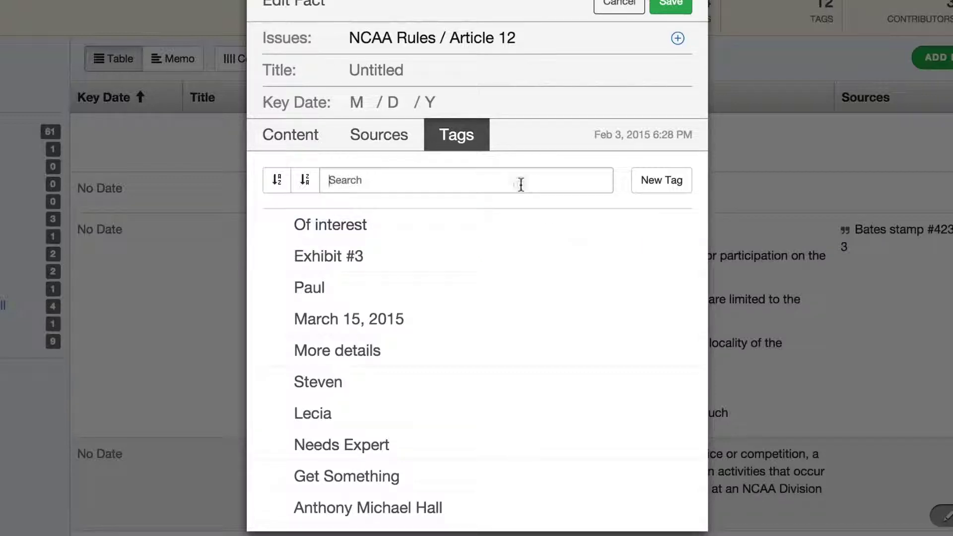
type("P")
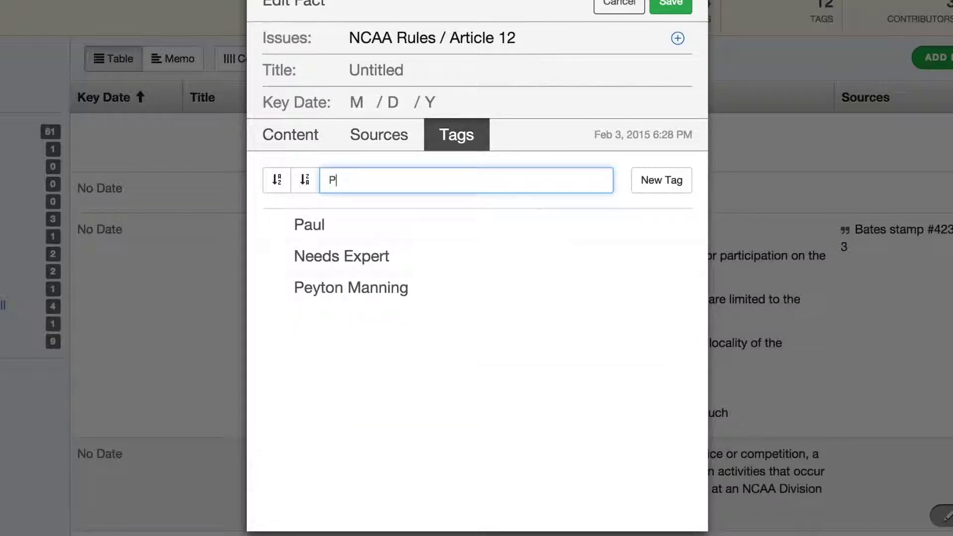
type("E")
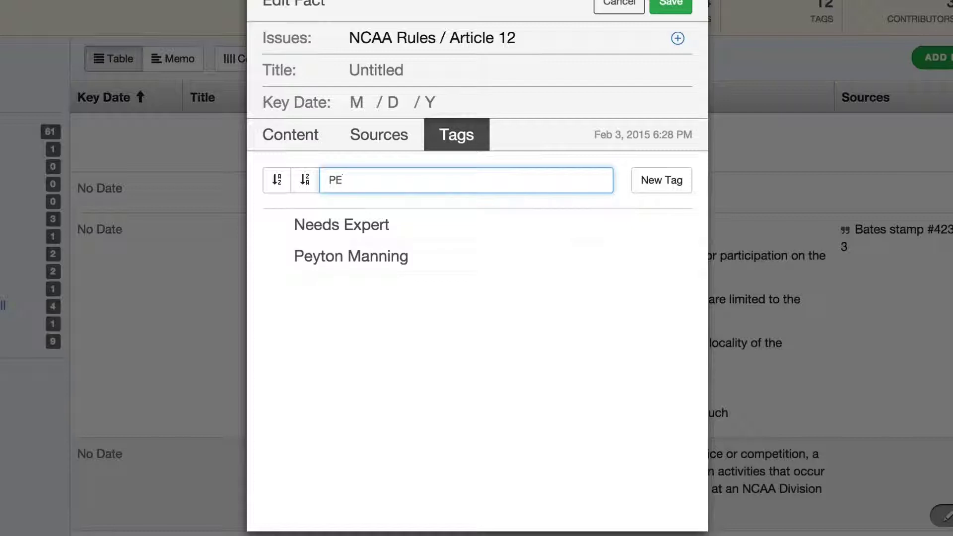
type("Y")
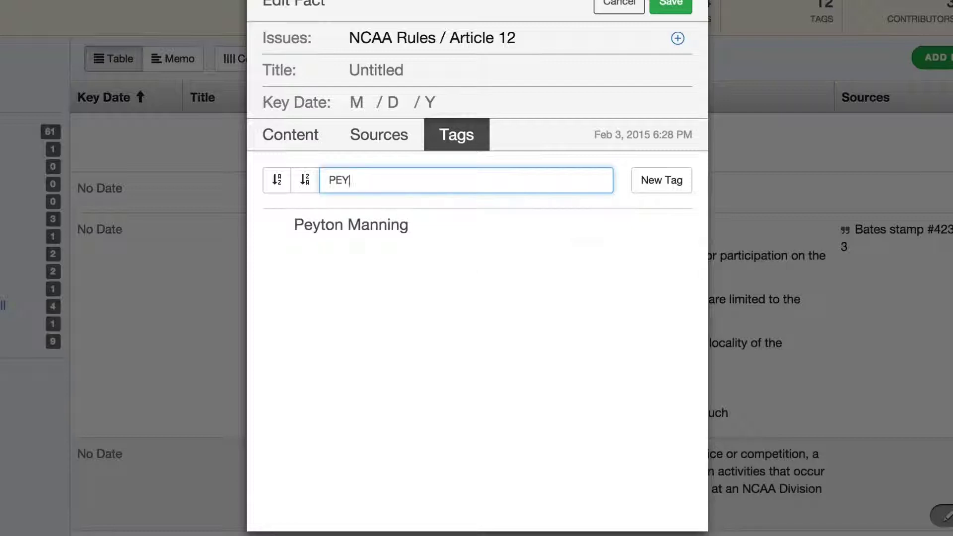
key("BackSpace")
key("BackSpace")
key("BackSpace")
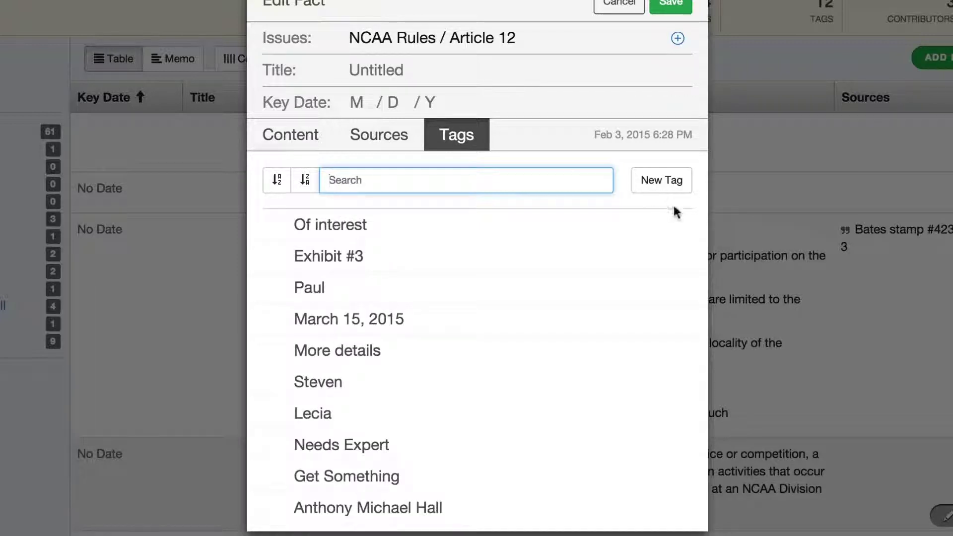
Create a 'Motion to Dismiss' tag, apply it, and save the fact.
left_click(671, 186)
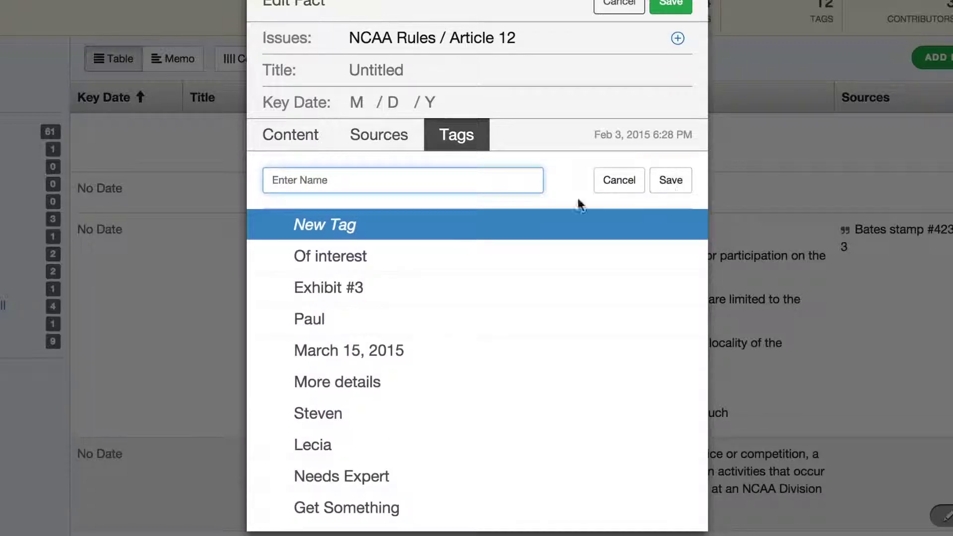
type("Motion ")
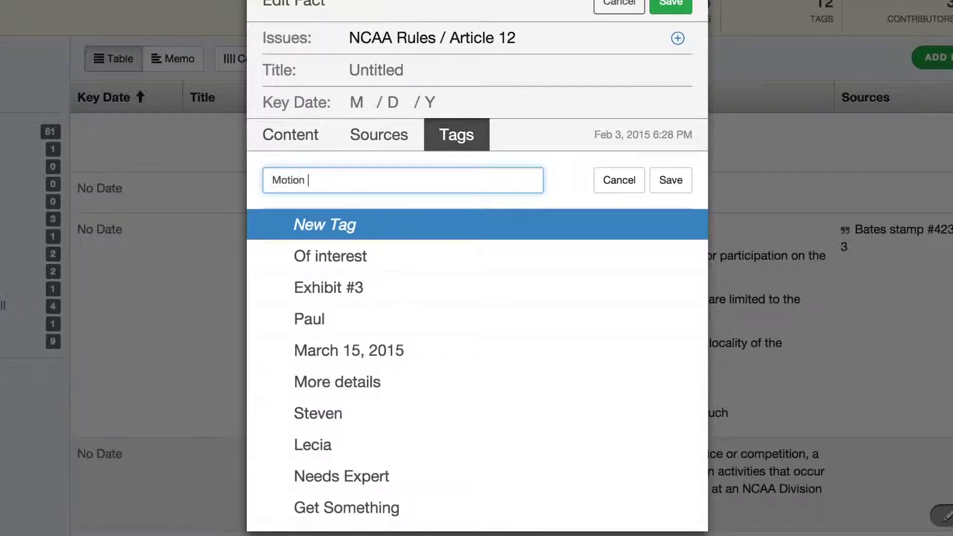
type("to Dismiss")
left_click(671, 180)
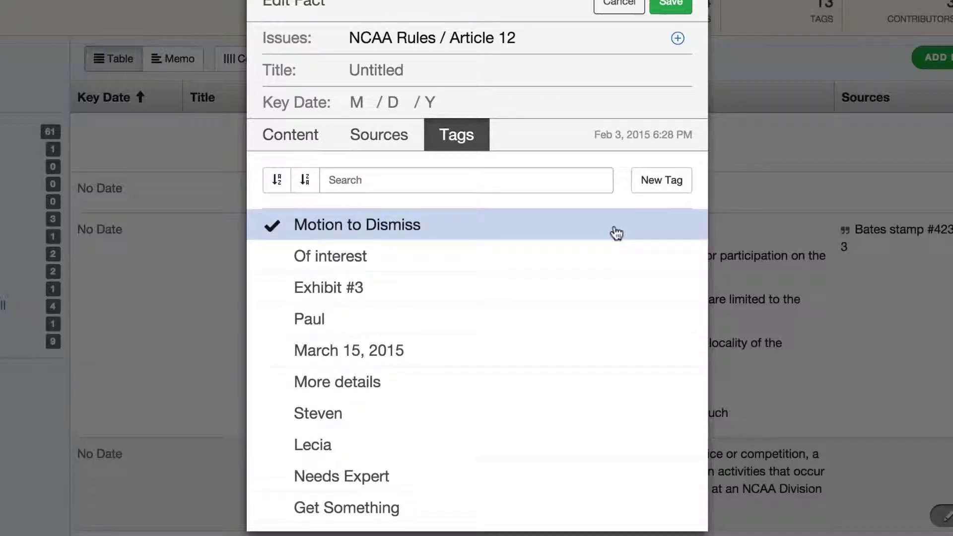
left_click(670, 5)
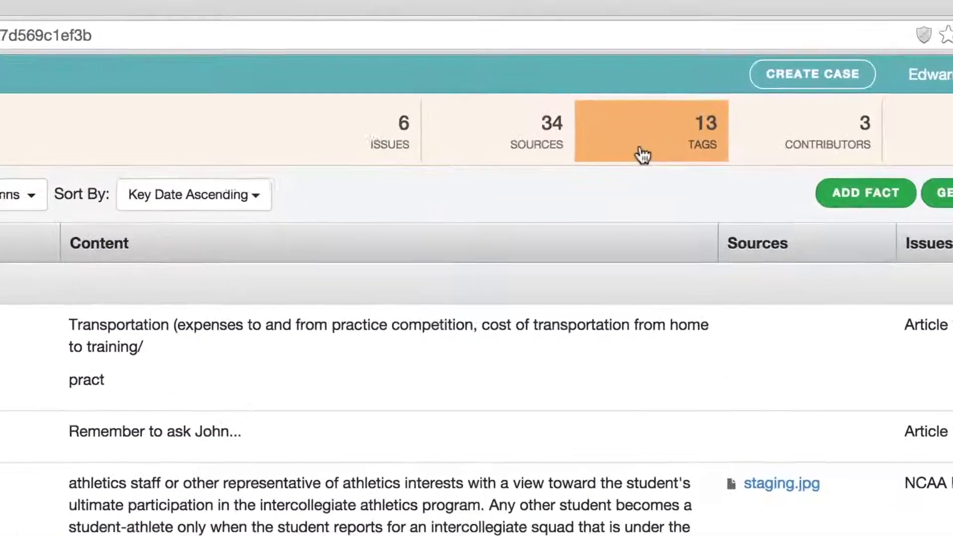
Delete the Motion to Dismiss tag from the case's tag manager.
left_click(662, 133)
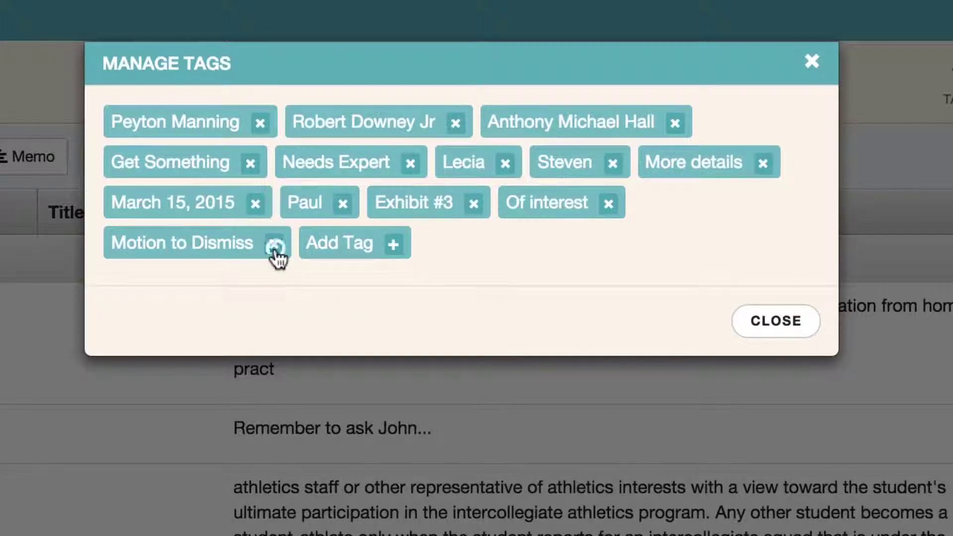
left_click(274, 245)
left_click(535, 218)
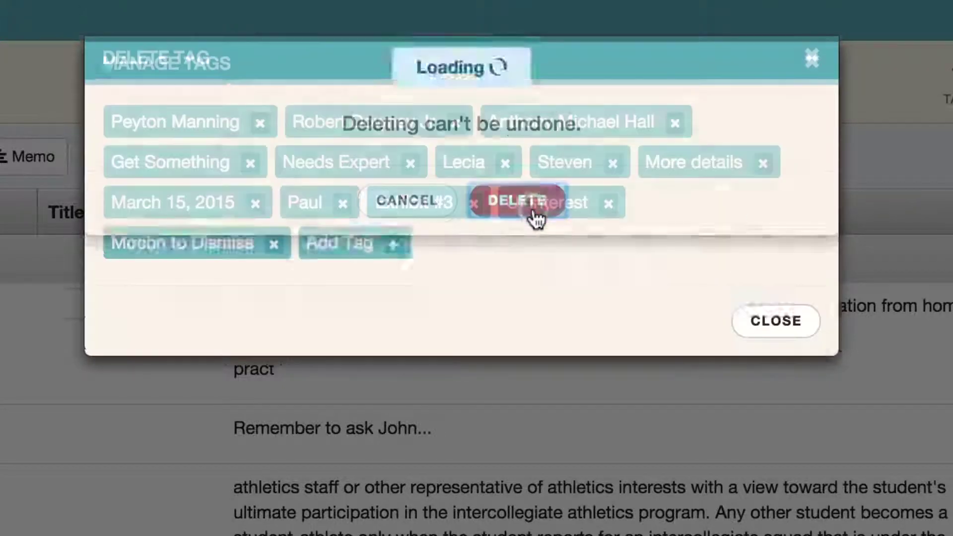
Rename a person's first-name tag to their full name and close tag management.
left_click(588, 160)
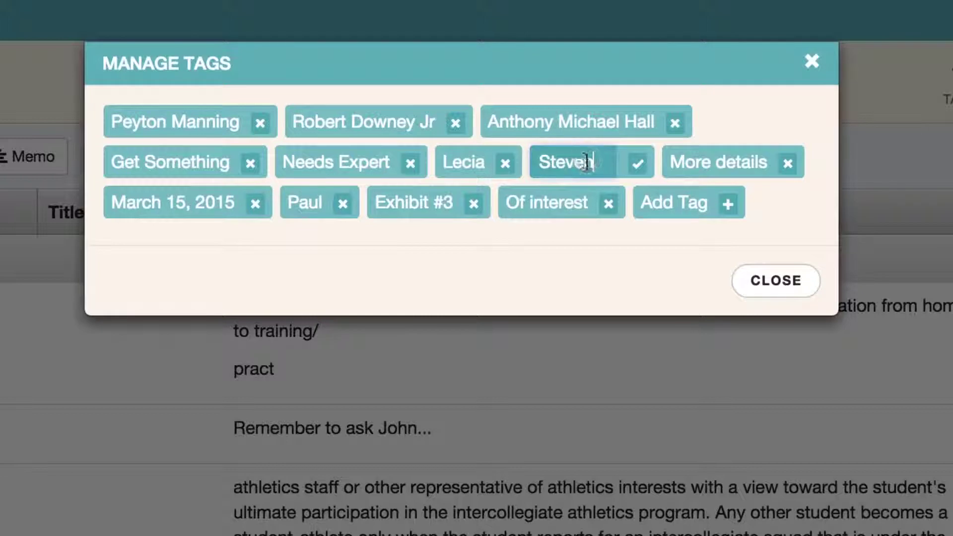
left_click(574, 162)
key("BackSpace")
left_click(699, 164)
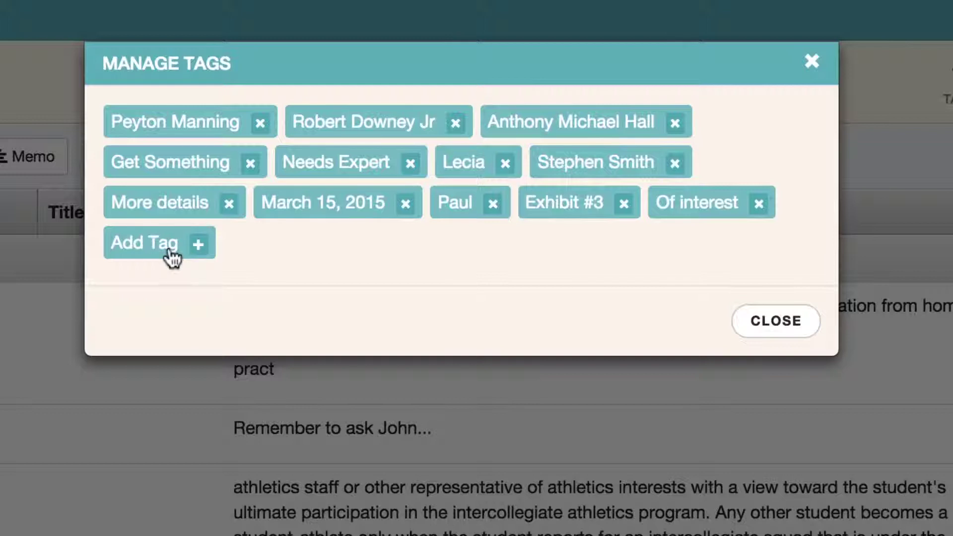
left_click(150, 248)
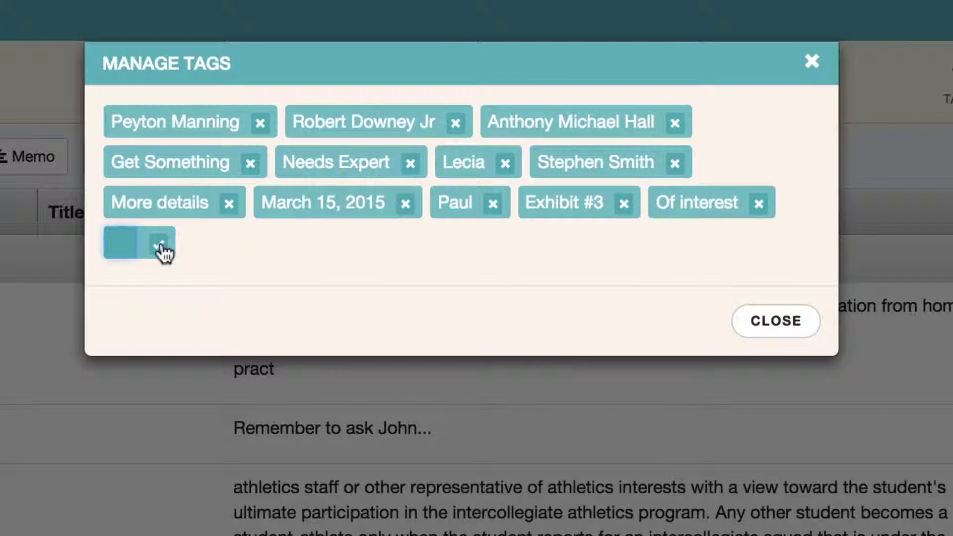
left_click(160, 246)
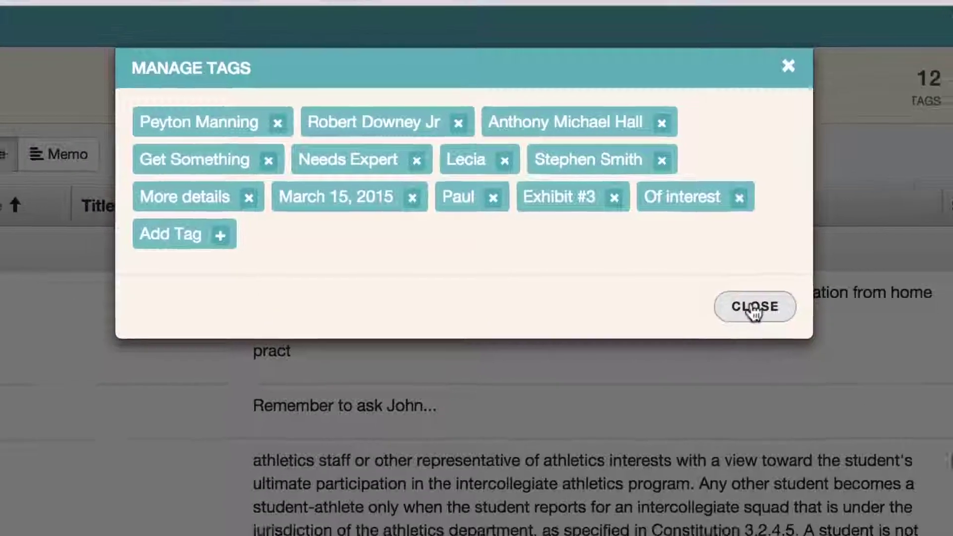
left_click(754, 308)
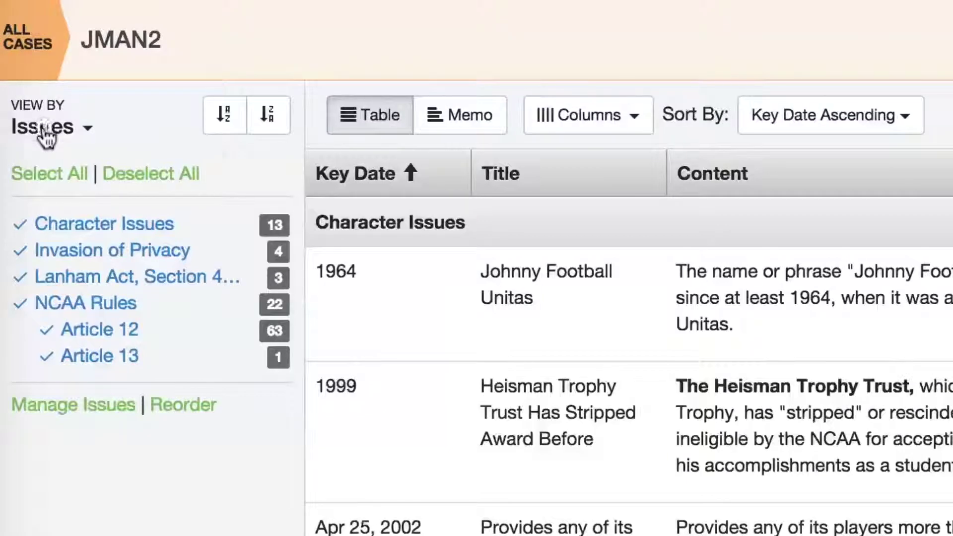
Keep grouping by issues and filter the table to only the Invasion of Privacy facts.
left_click(44, 128)
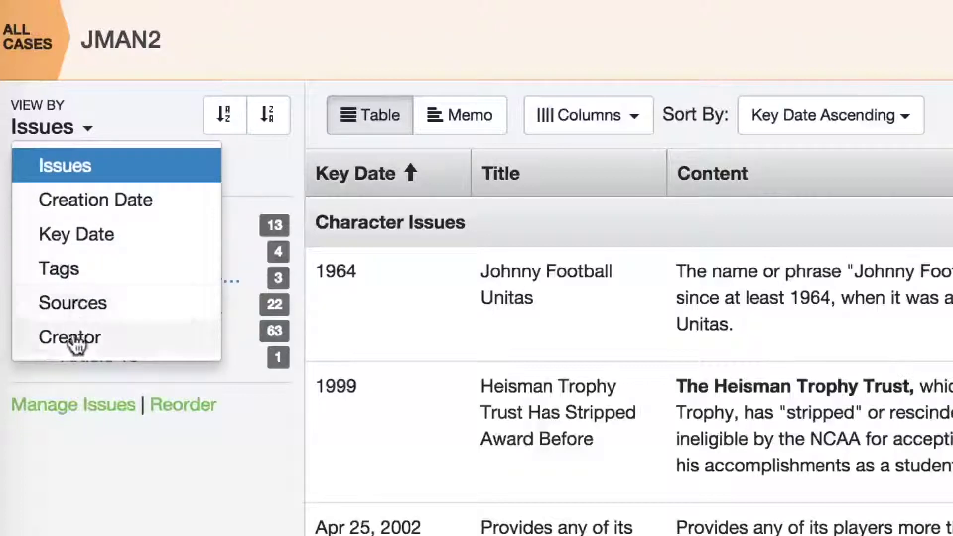
left_click(87, 131)
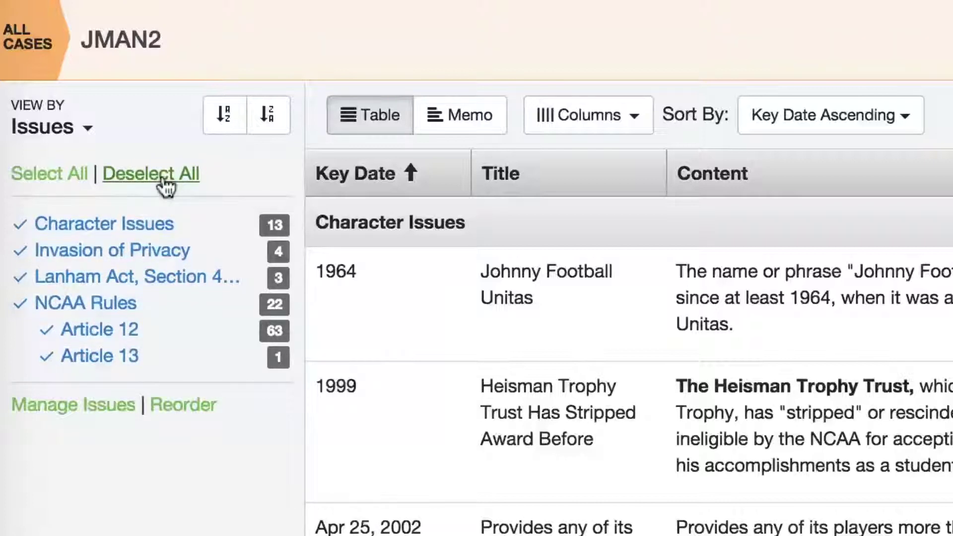
left_click(165, 184)
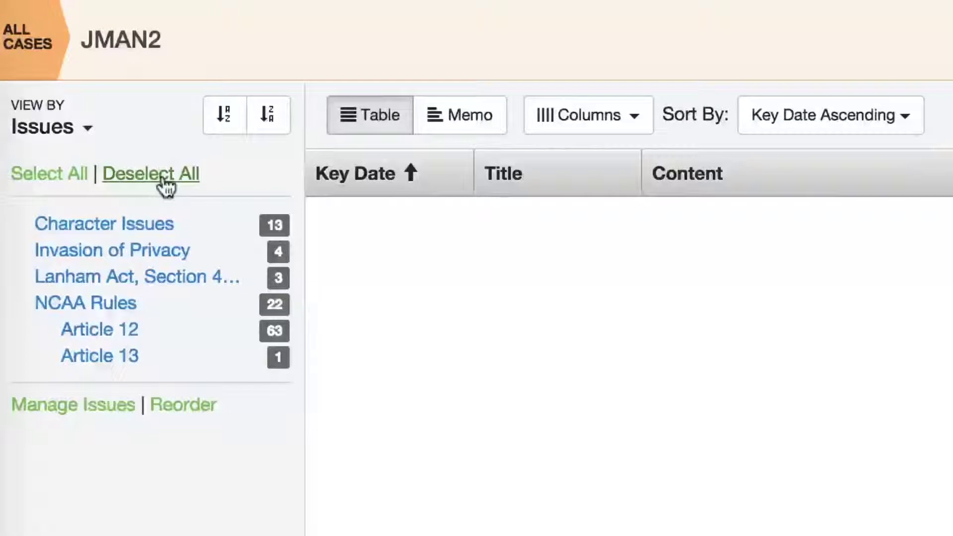
left_click(163, 258)
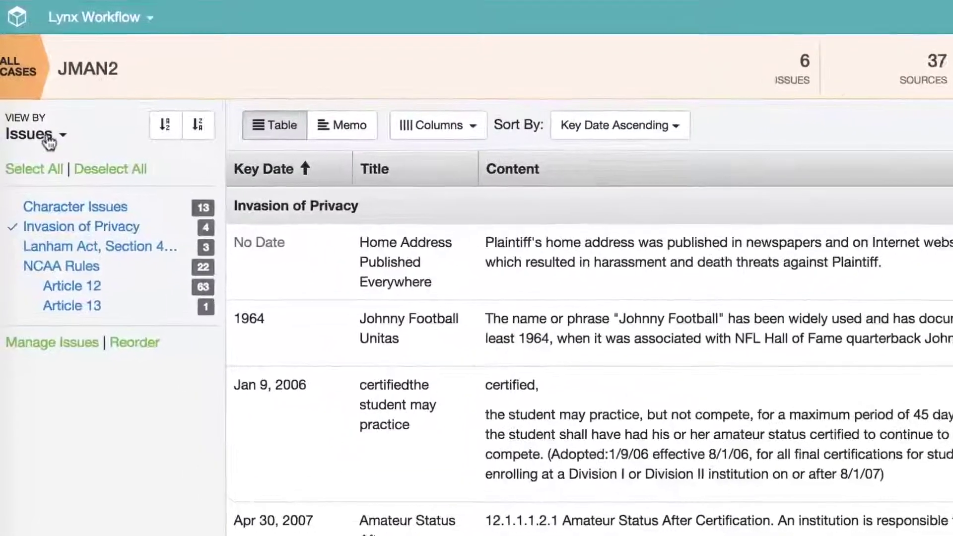
left_click(49, 137)
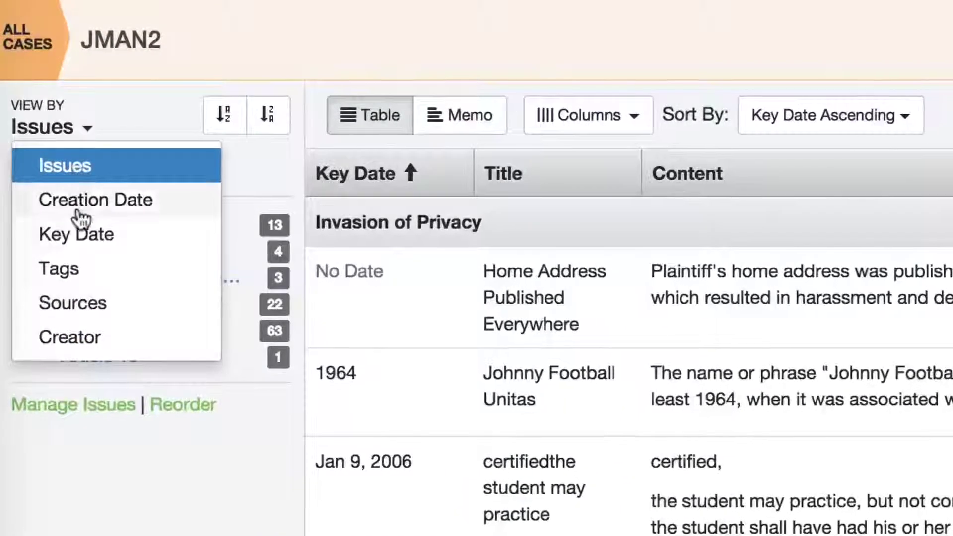
Group facts by key date, hide undated facts, and keep dates sorted oldest first.
left_click(145, 247)
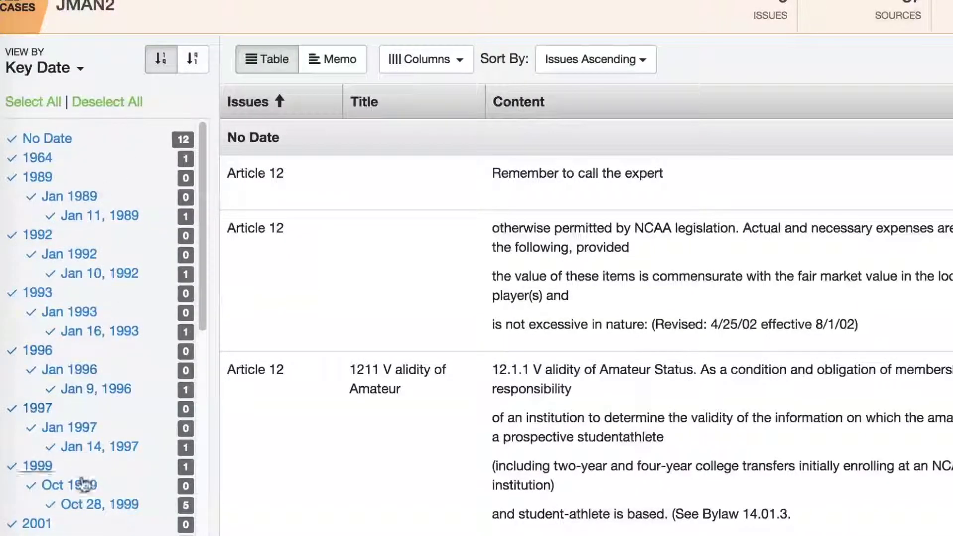
left_click(61, 141)
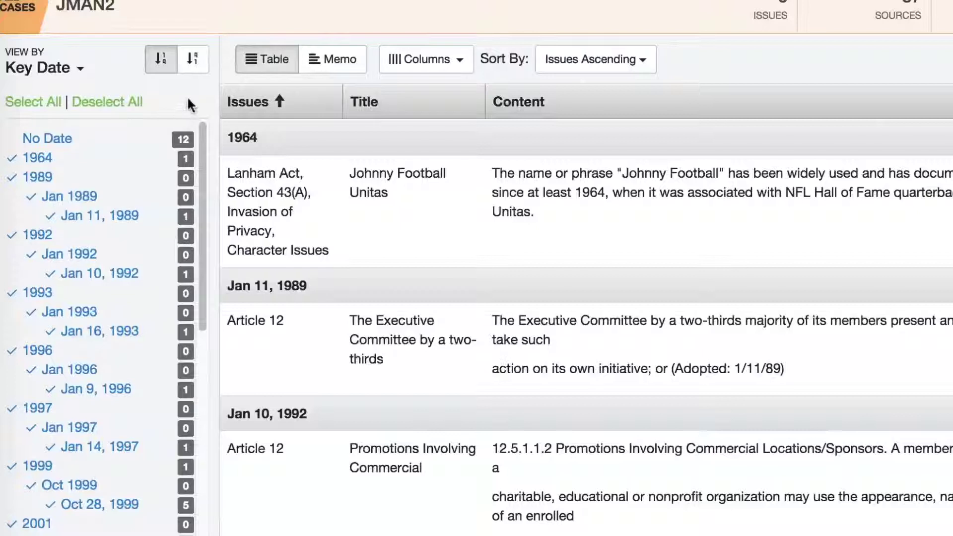
left_click(197, 70)
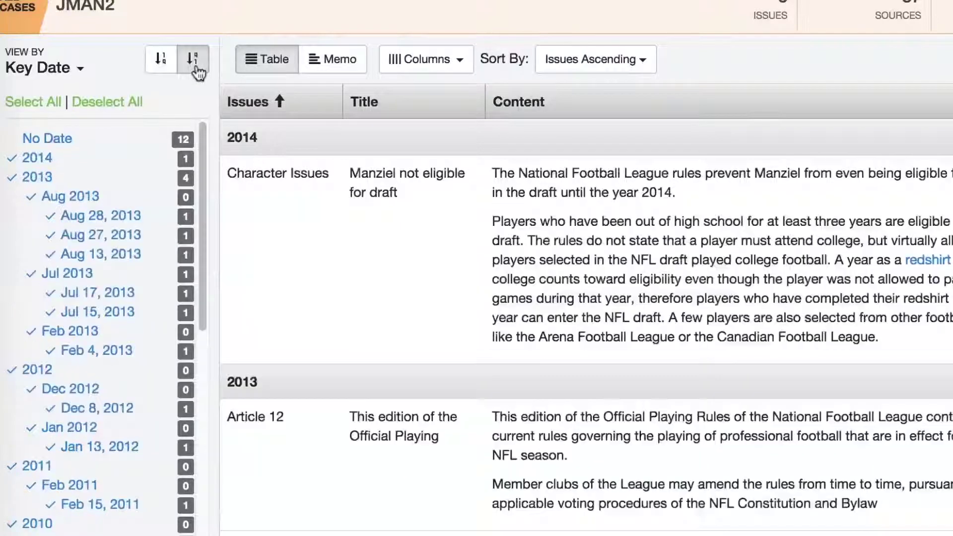
left_click(157, 70)
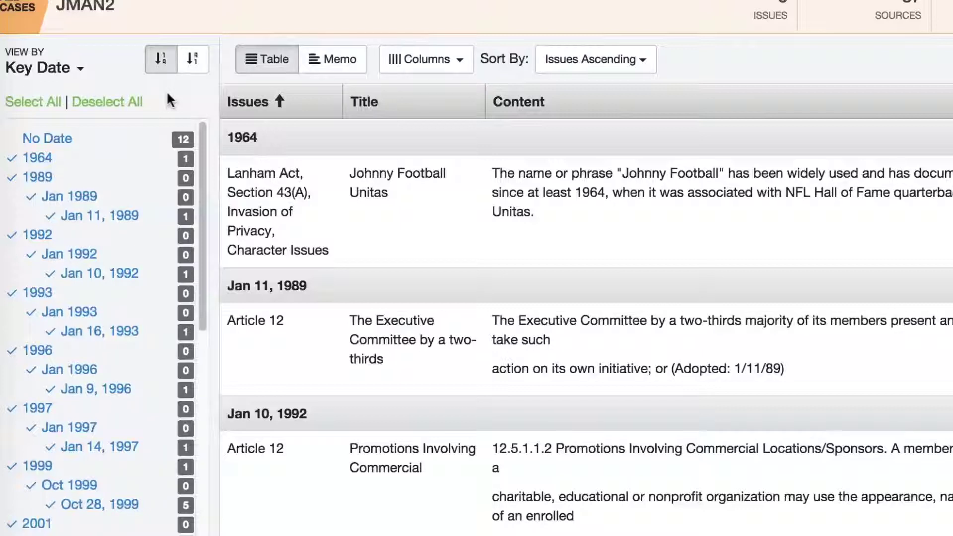
Filter the dated facts to only the years 1997, 1996 and 1999.
left_click(132, 102)
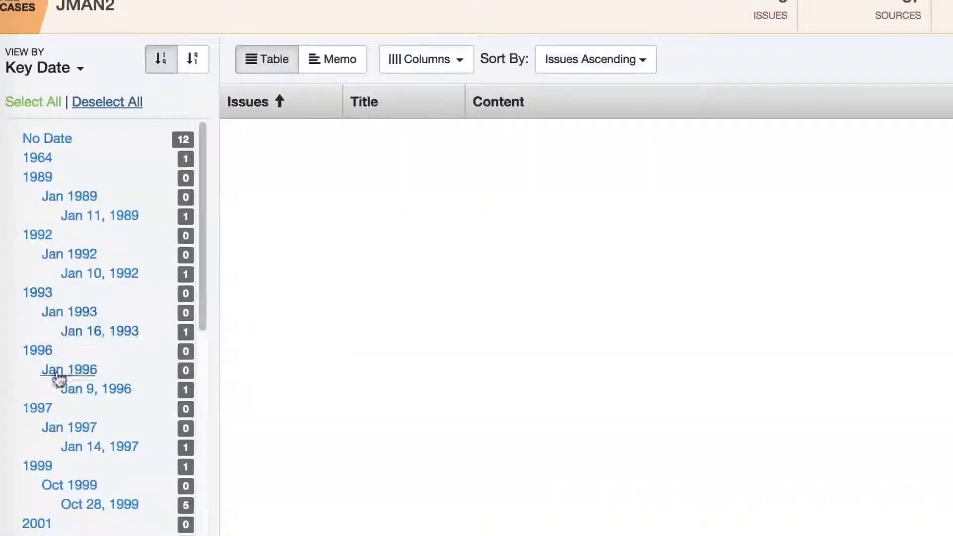
left_click(46, 408)
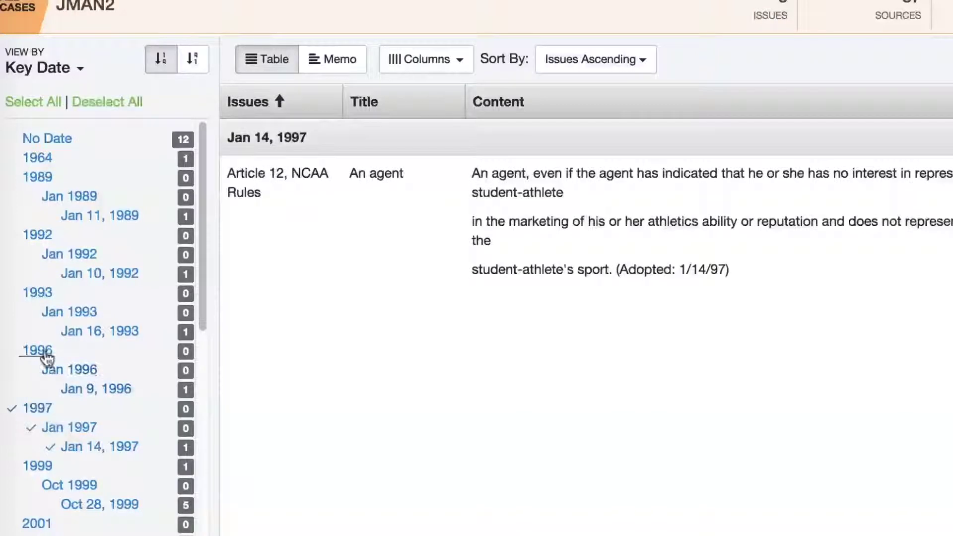
left_click(40, 351)
left_click(40, 467)
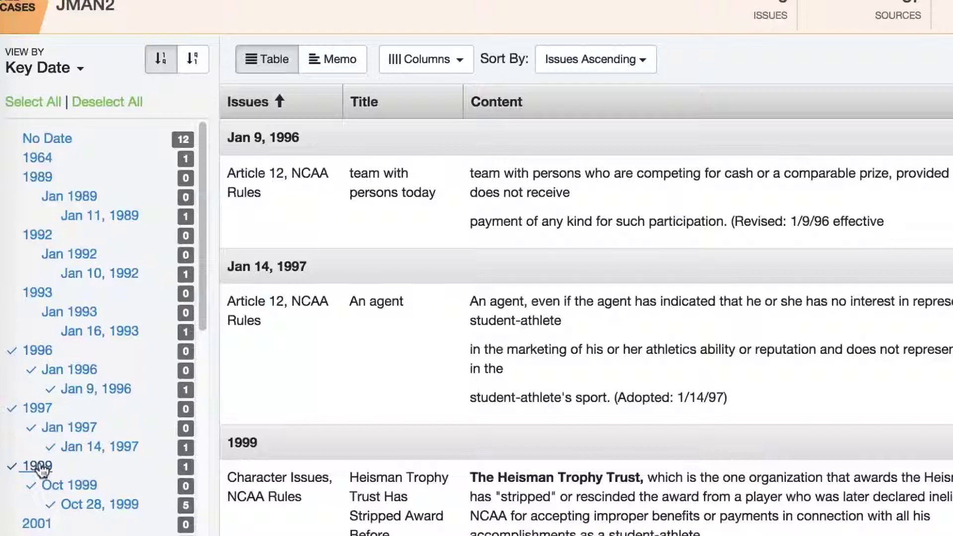
left_click(78, 69)
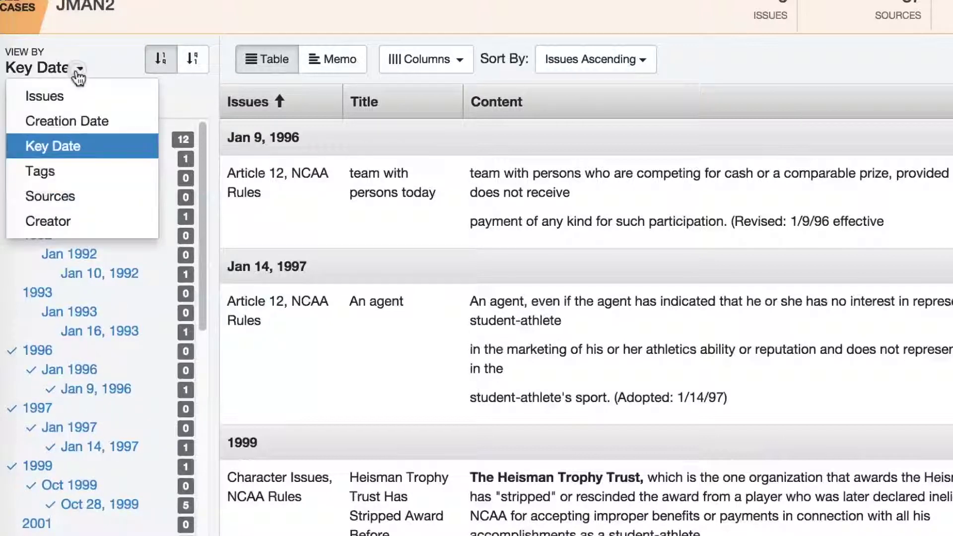
Group the facts by creator and show only the second creator's facts.
left_click(74, 222)
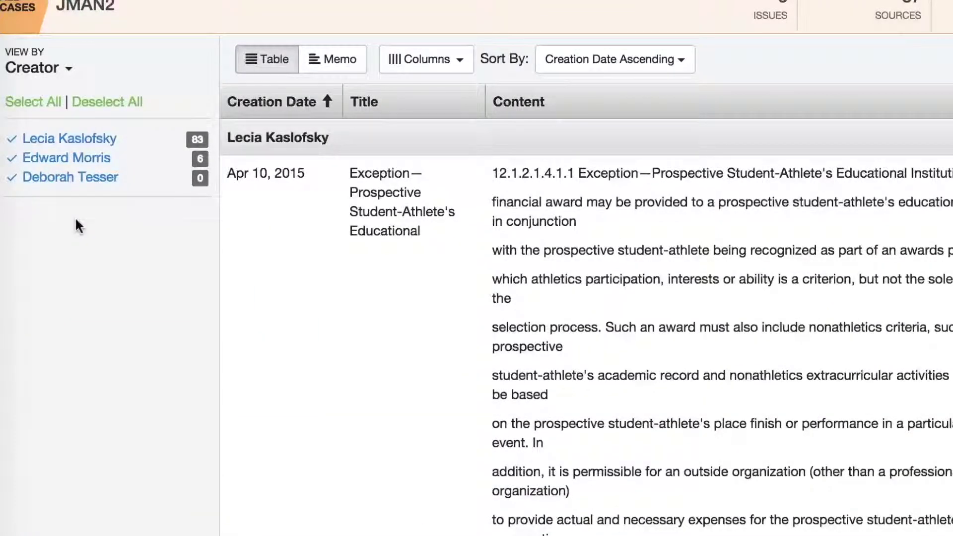
left_click(98, 106)
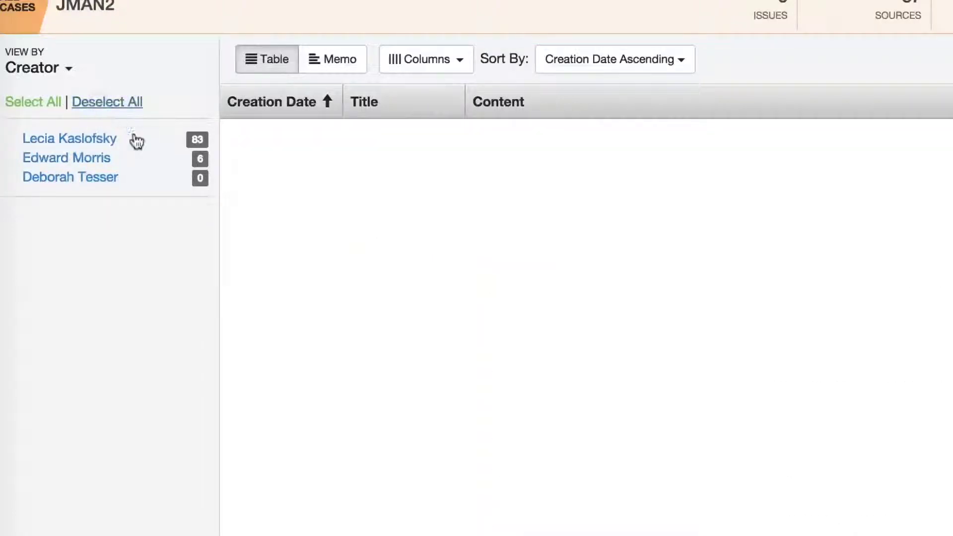
left_click(93, 159)
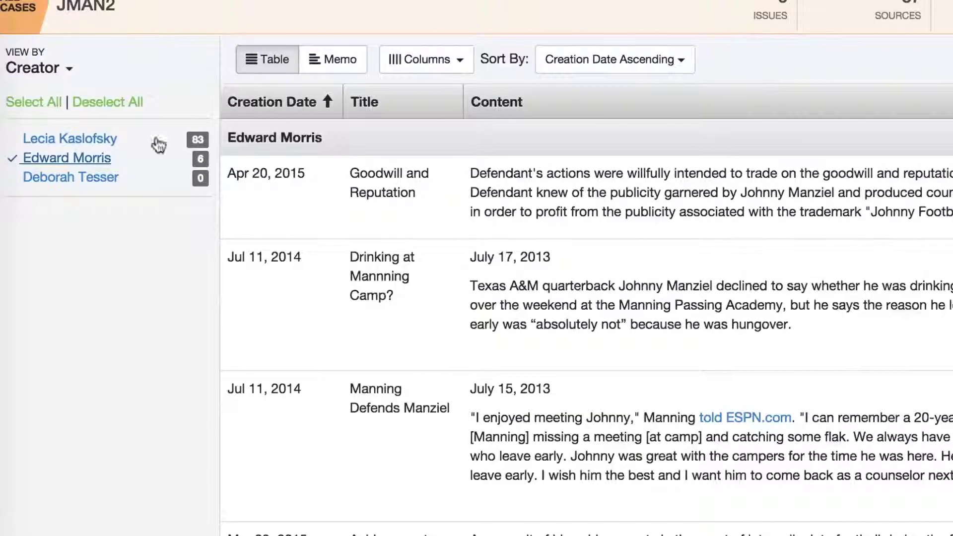
Switch the grouping through Creation Date, Sources and Tags, returning to Issues.
left_click(65, 69)
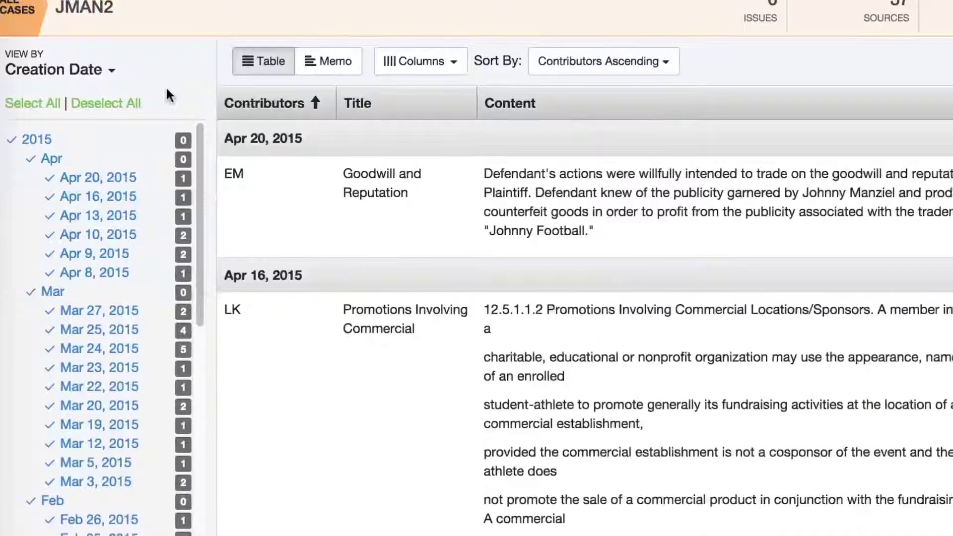
left_click(106, 80)
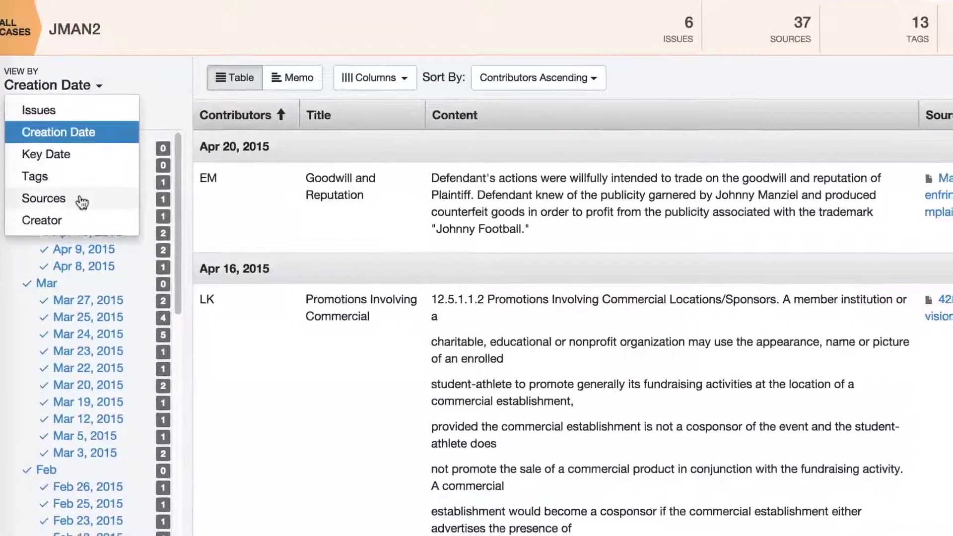
left_click(91, 200)
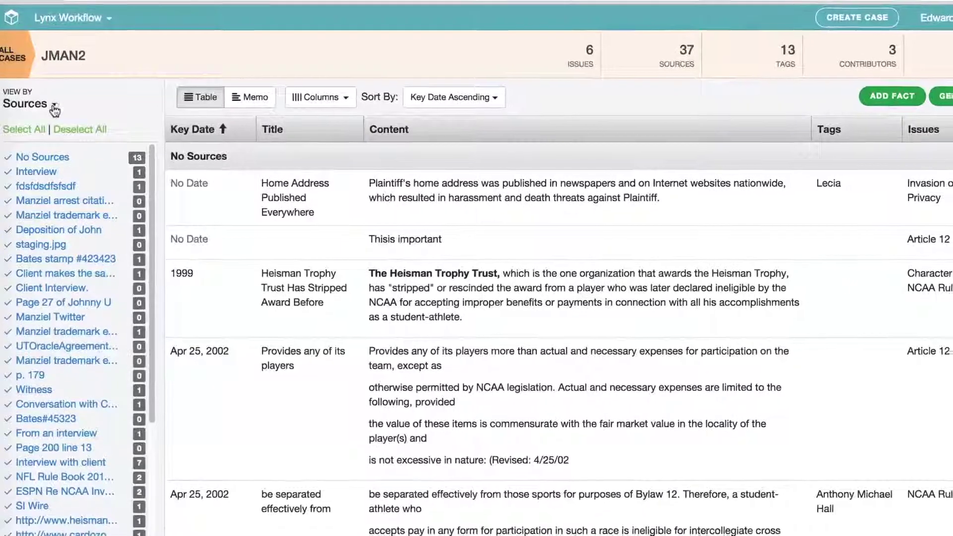
left_click(55, 104)
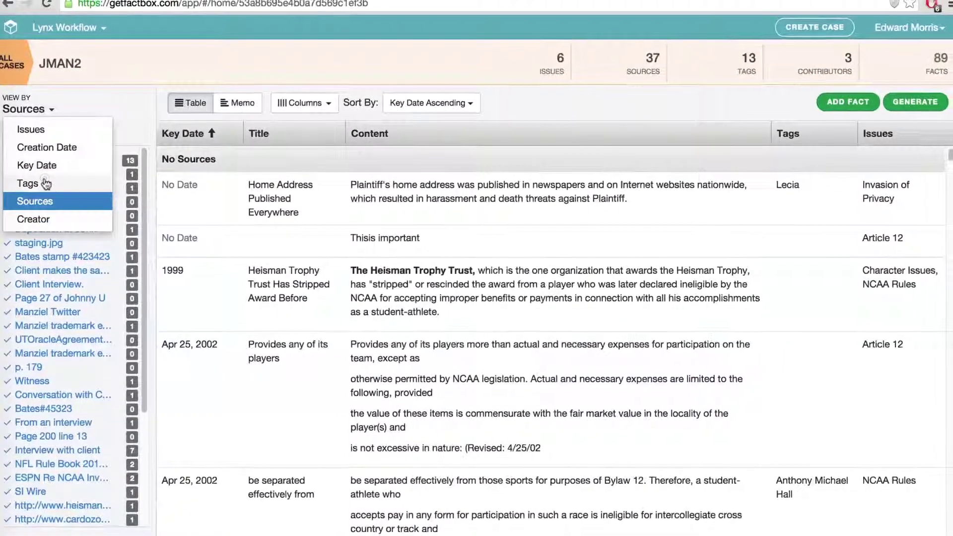
left_click(46, 183)
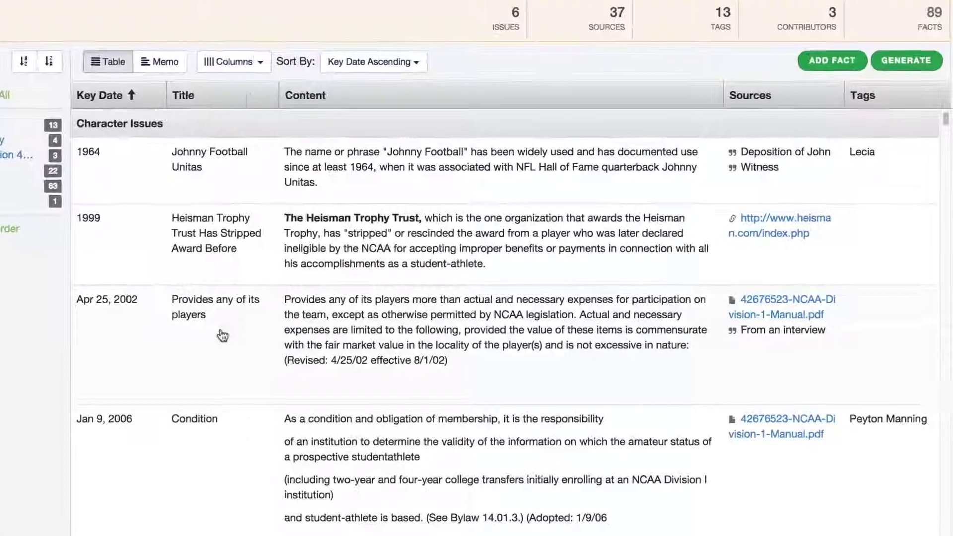
Add a red 'Double check this' line above the Apr 25, 2002 fact's content and save it.
mouse_move(249, 360)
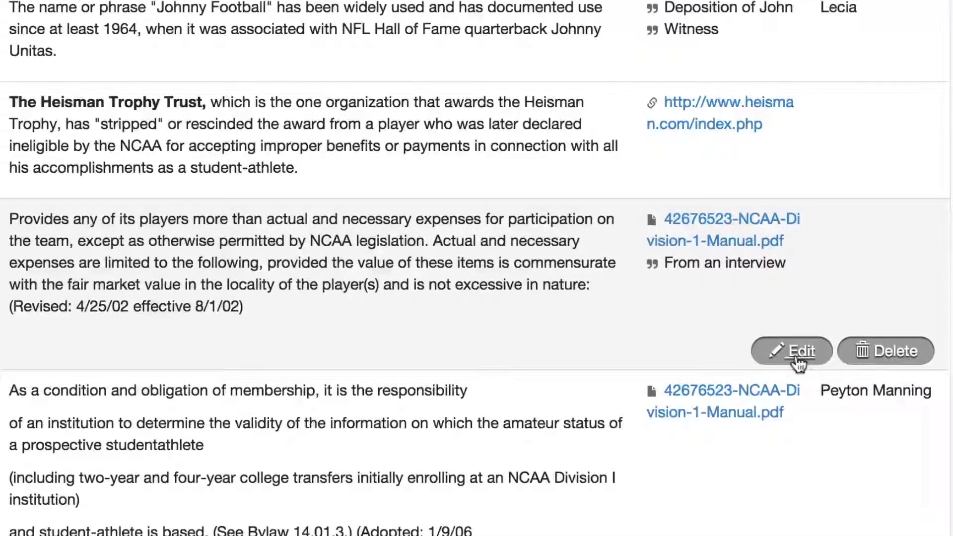
left_click(795, 360)
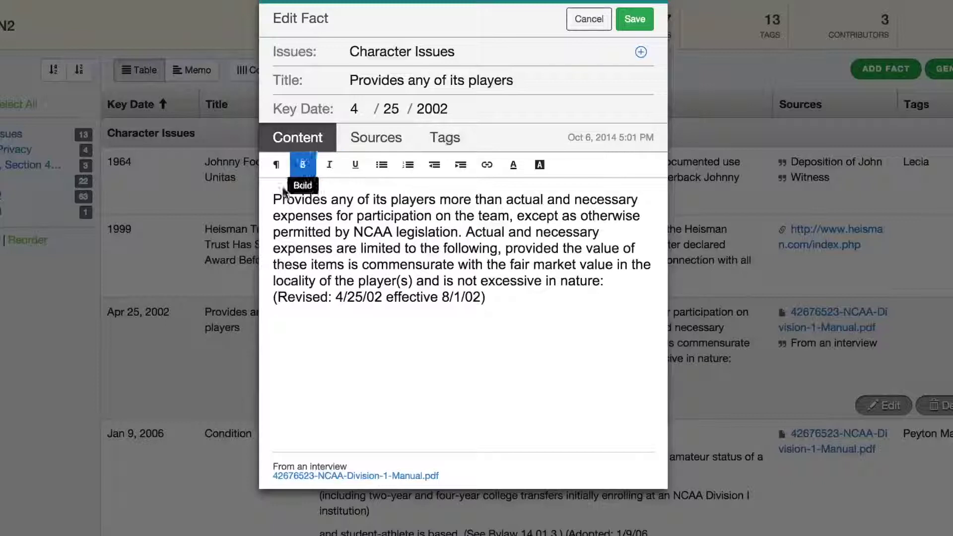
key("Return")
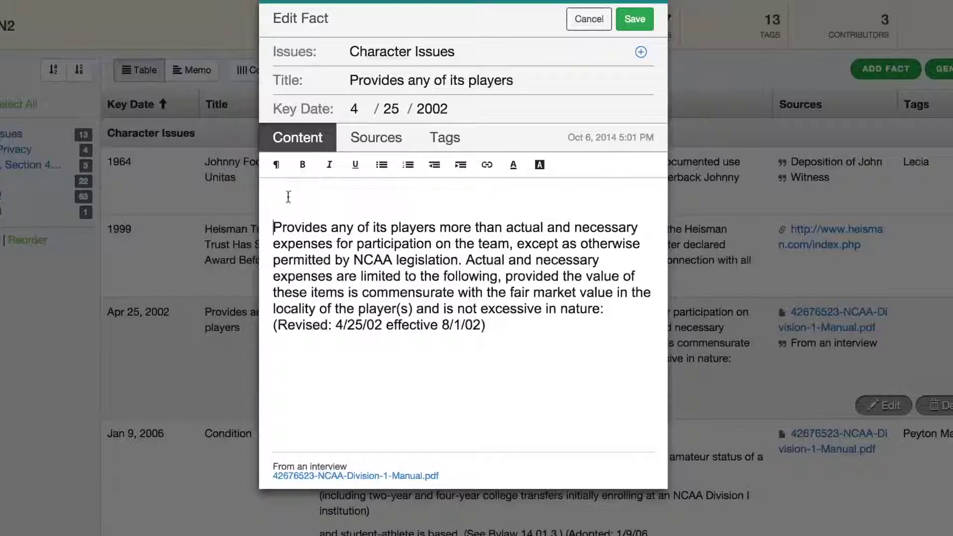
type("Double check this")
left_click_drag(409, 198, 271, 203)
left_click(513, 165)
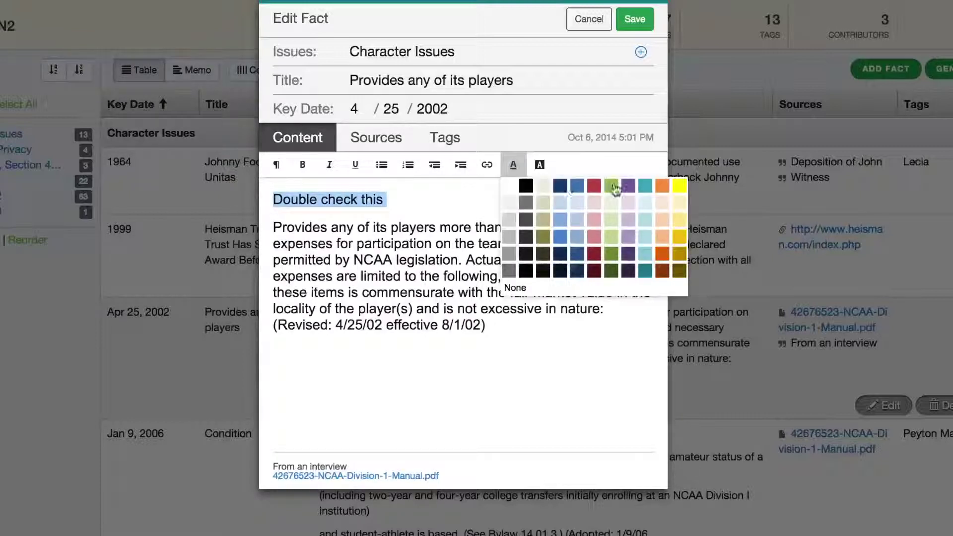
left_click(594, 185)
left_click(634, 19)
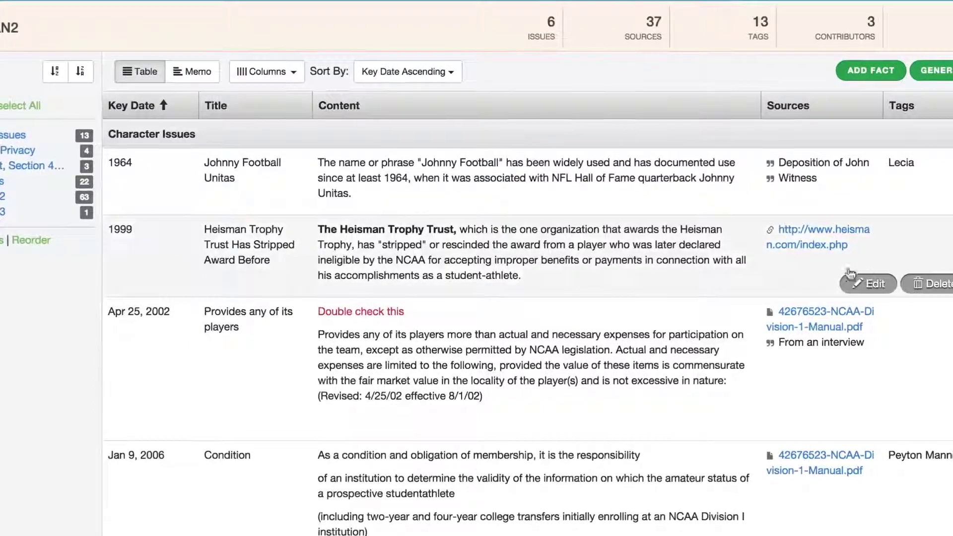
left_click(923, 284)
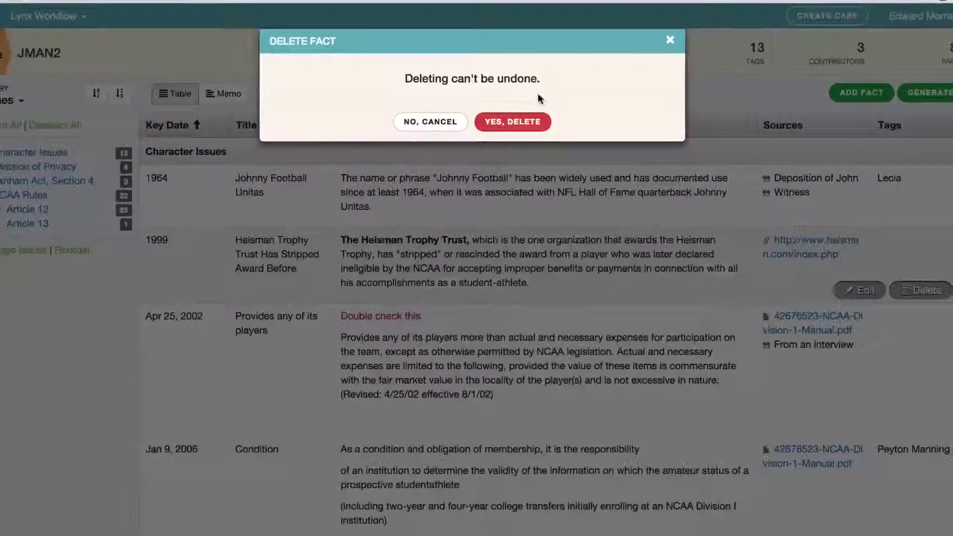
left_click(436, 129)
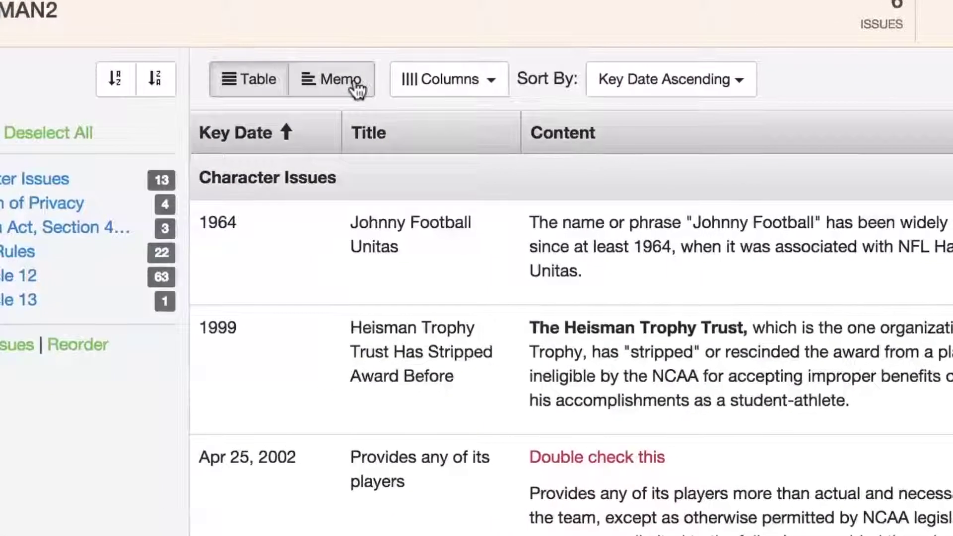
Show the facts as a memo, then uncheck Tags and Key Date in its fields.
left_click(347, 88)
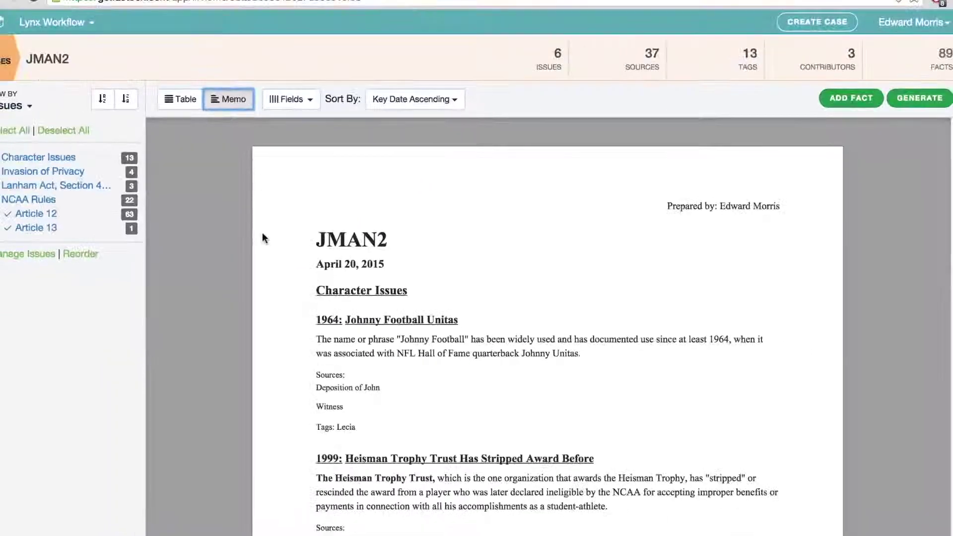
scroll(323, 275, "down", 10)
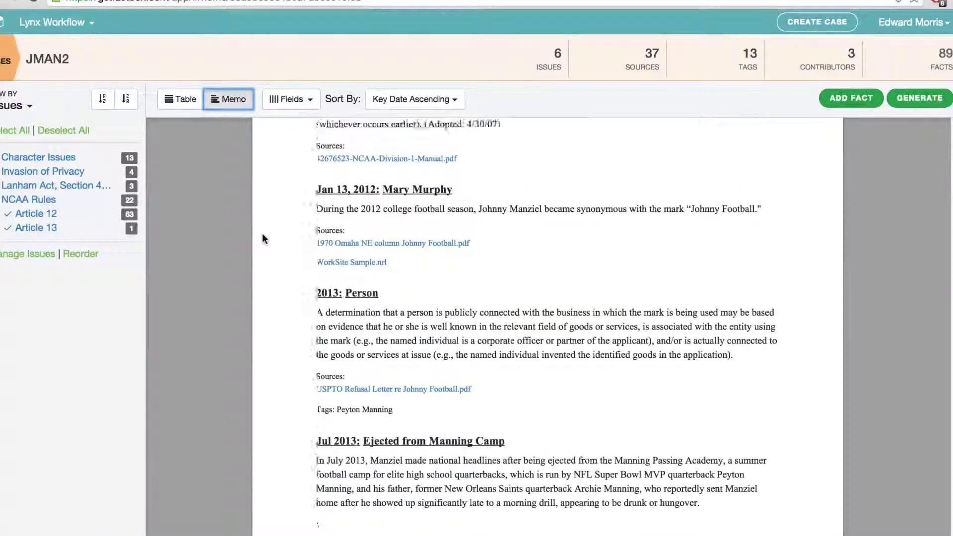
scroll(262, 233, "up", 10)
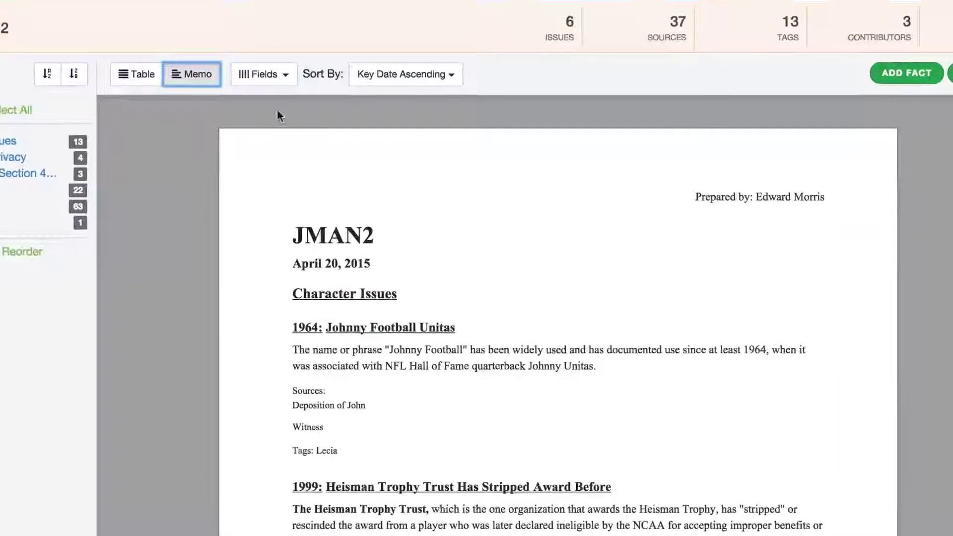
left_click(299, 92)
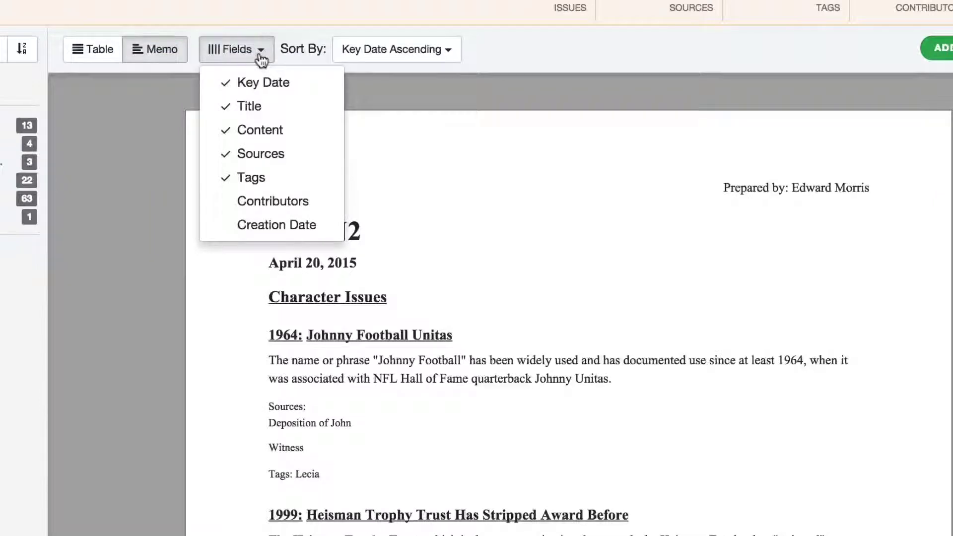
left_click(268, 184)
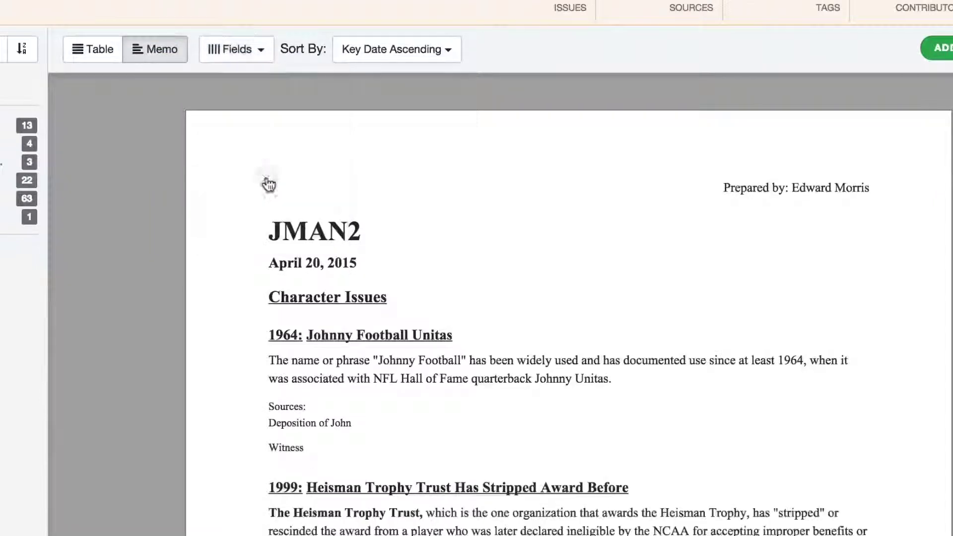
left_click(259, 58)
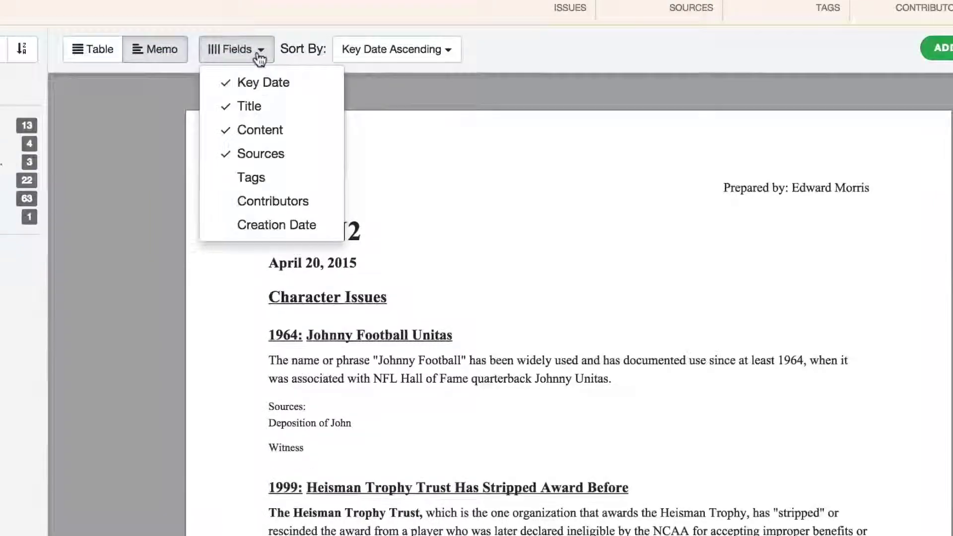
left_click(264, 82)
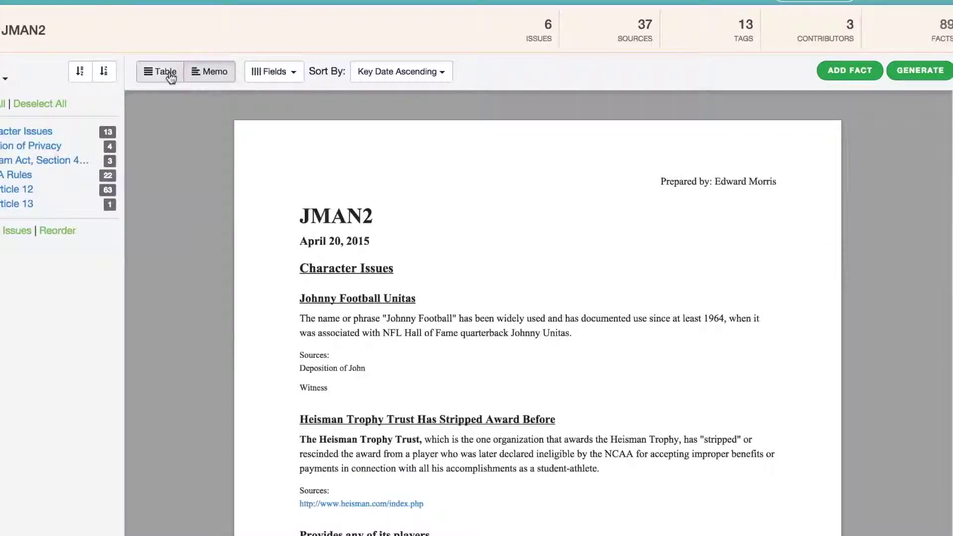
Switch the facts back to table view and export them as a Word document.
left_click(170, 76)
left_click(208, 78)
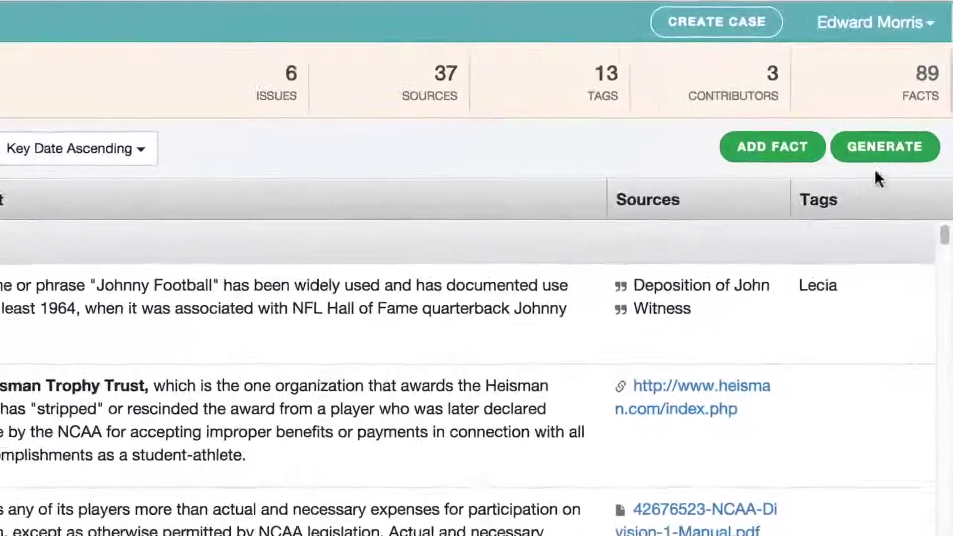
left_click(885, 159)
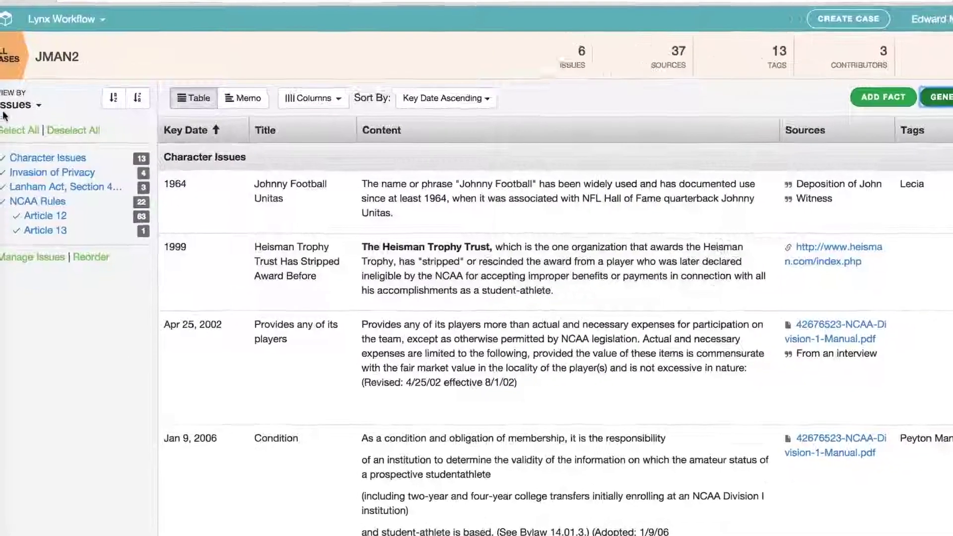
Group the facts by issue in memo layout with creation dates added to the fields.
left_click(30, 105)
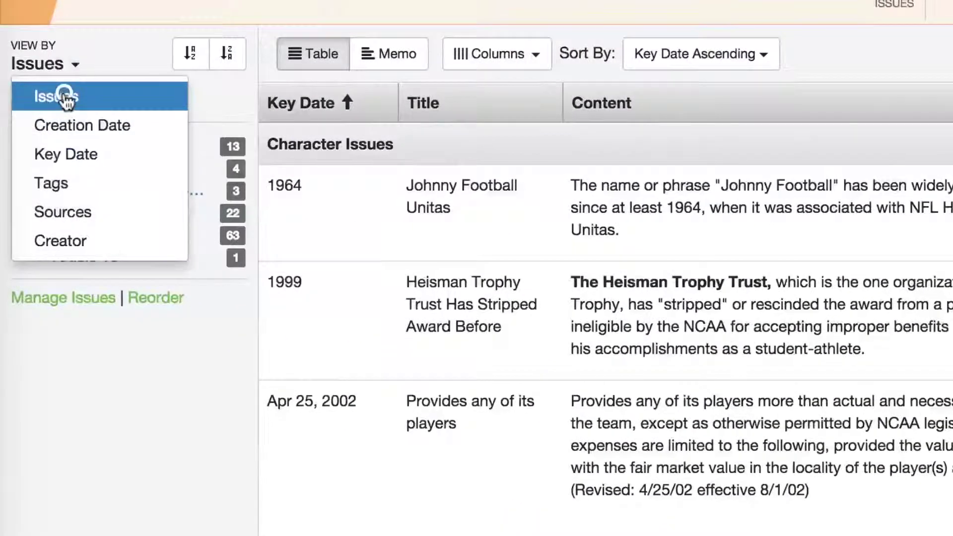
left_click(72, 105)
left_click(377, 64)
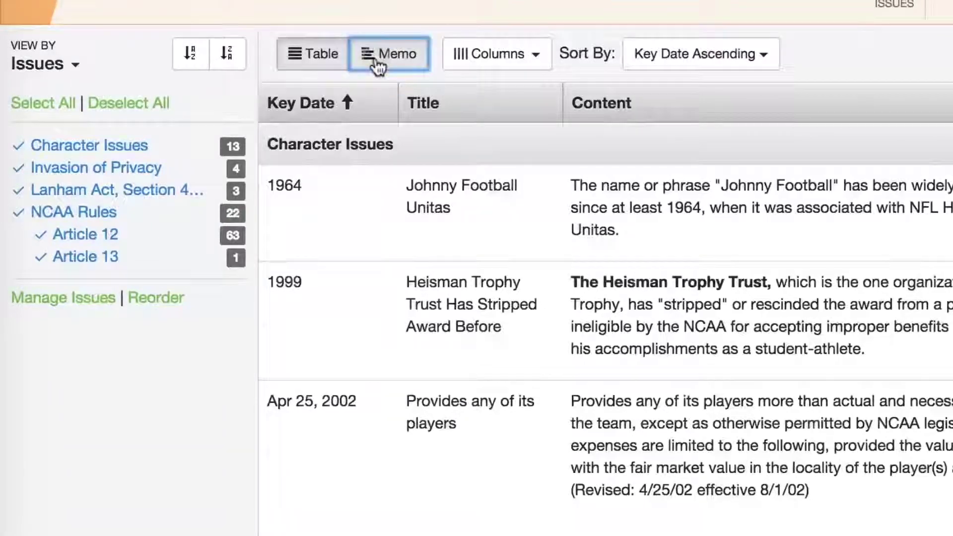
left_click(523, 57)
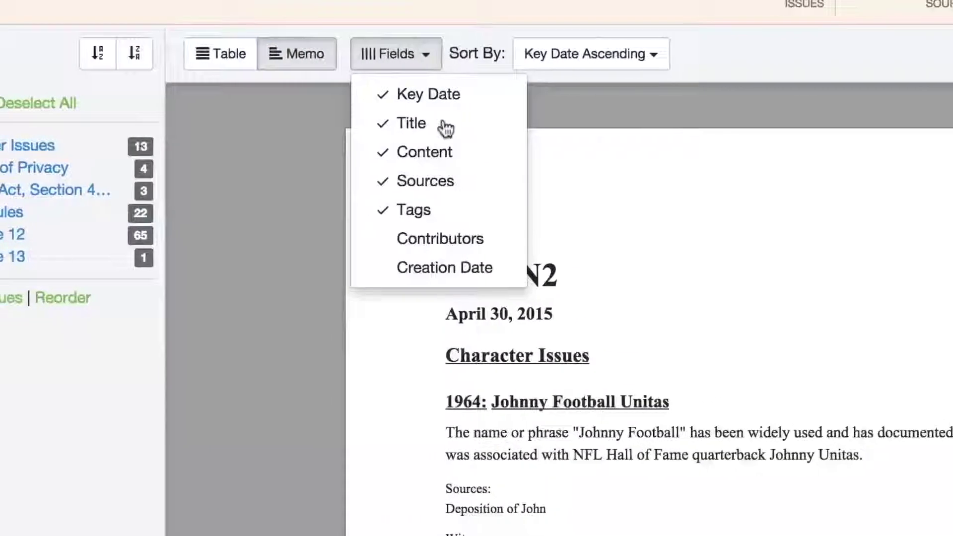
left_click(462, 271)
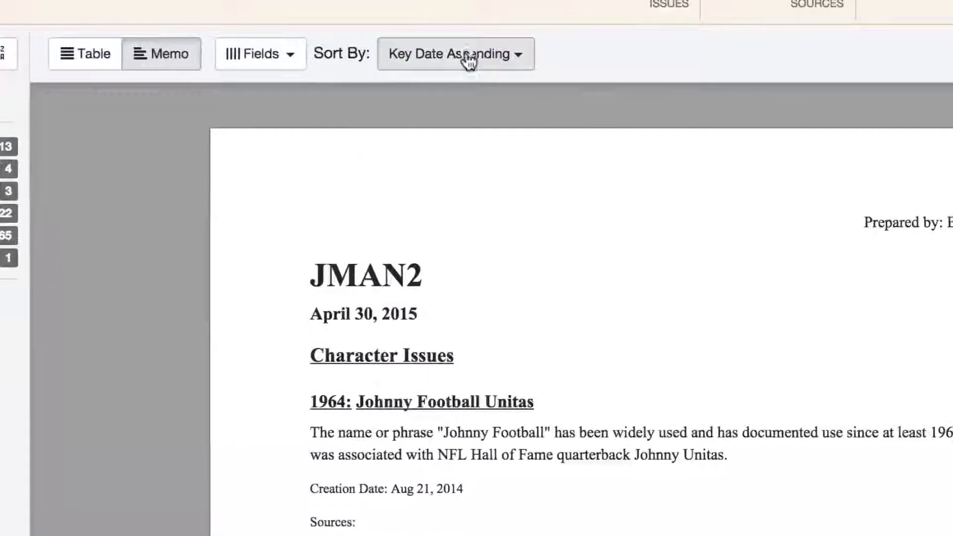
Sort the memo by Creation Date Ascending and export it as a Word document.
left_click(468, 61)
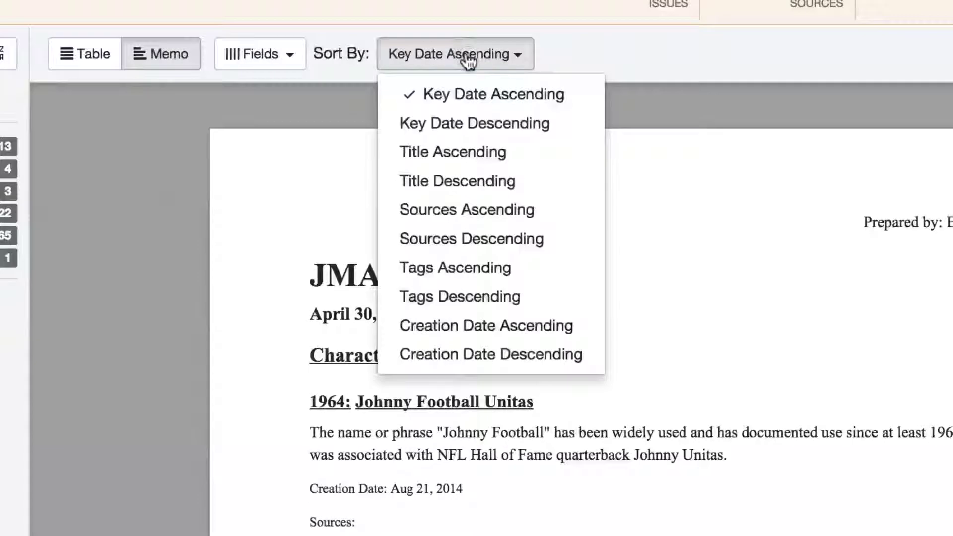
left_click(465, 284)
scroll(525, 406, "down", 3)
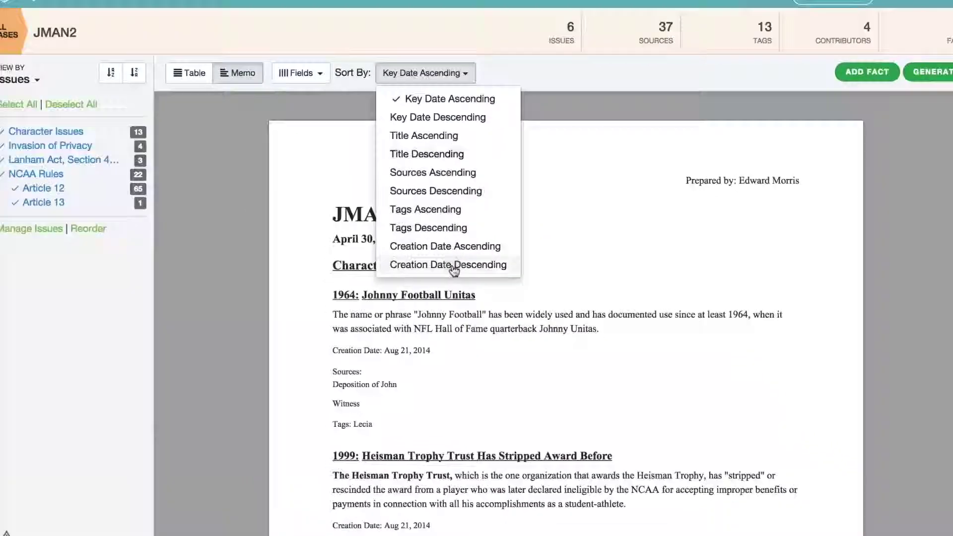
scroll(499, 341, "up", 3)
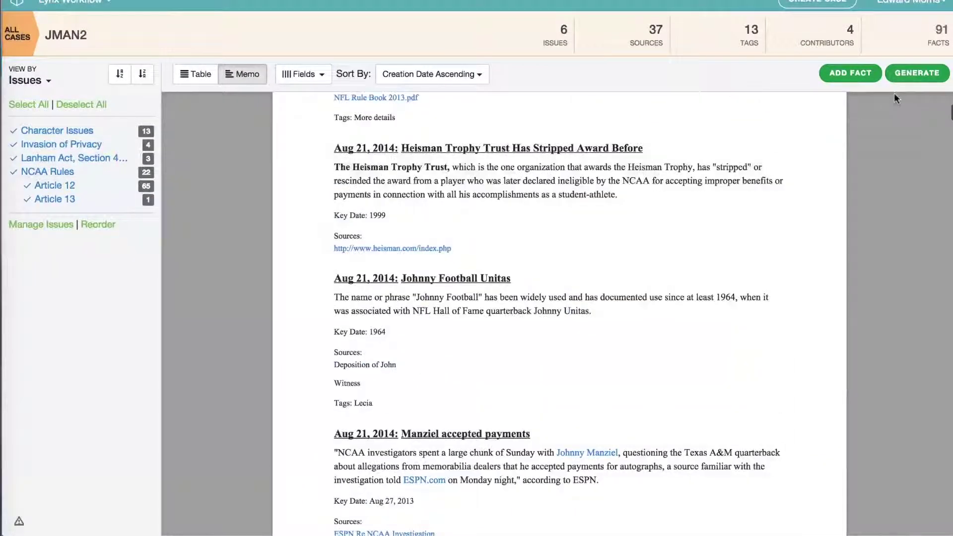
left_click(918, 73)
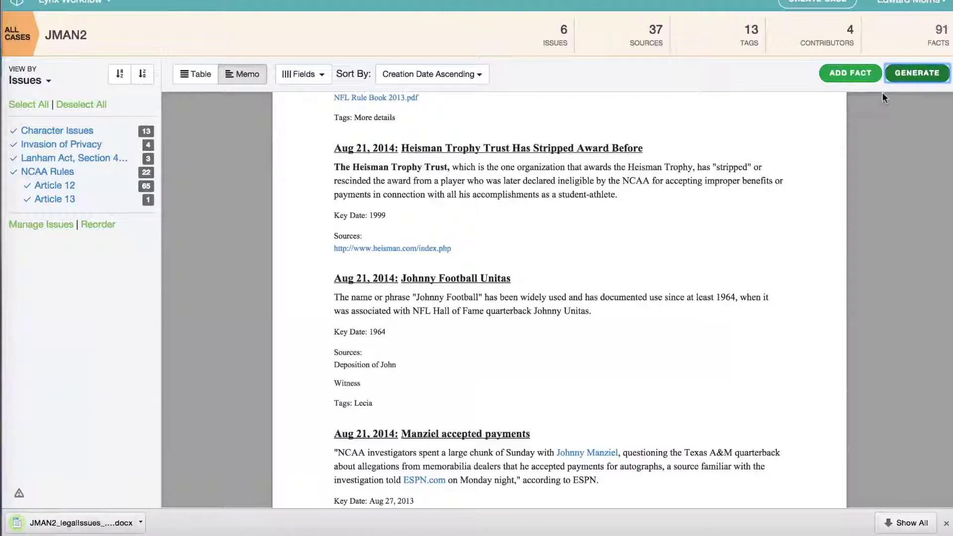
Open the downloaded JMAN2 legal issues .docx in Word and scroll through its entries.
left_click(100, 530)
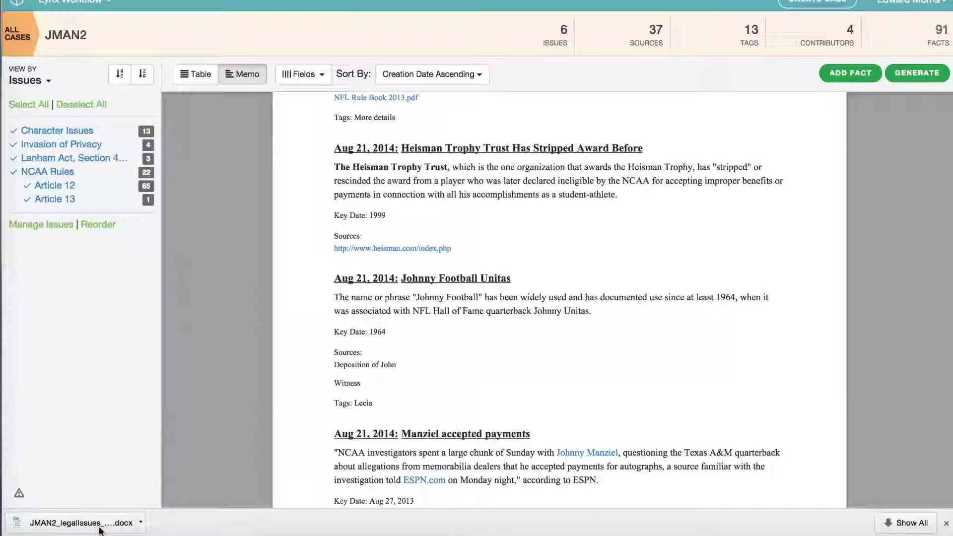
scroll(416, 280, "down", 15)
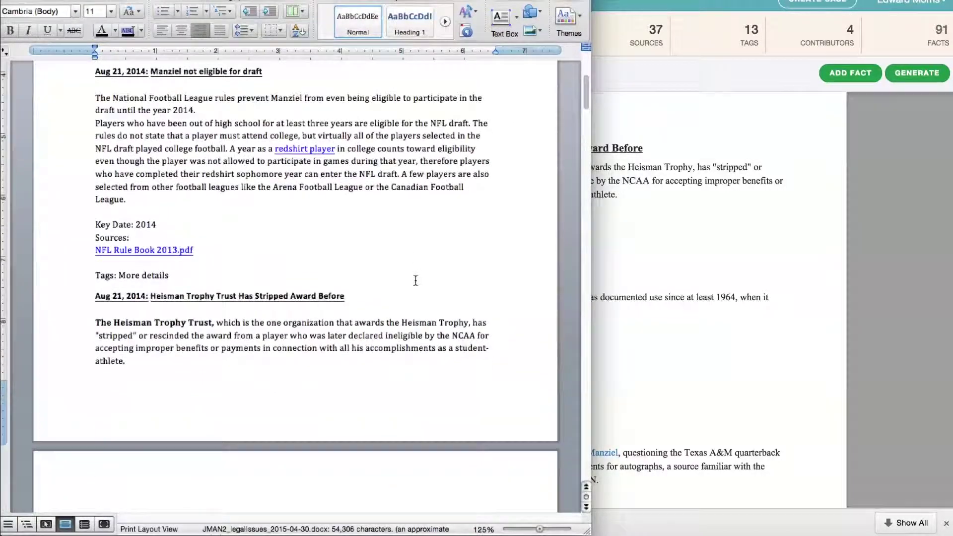
scroll(416, 281, "up", 15)
scroll(414, 278, "down", 12)
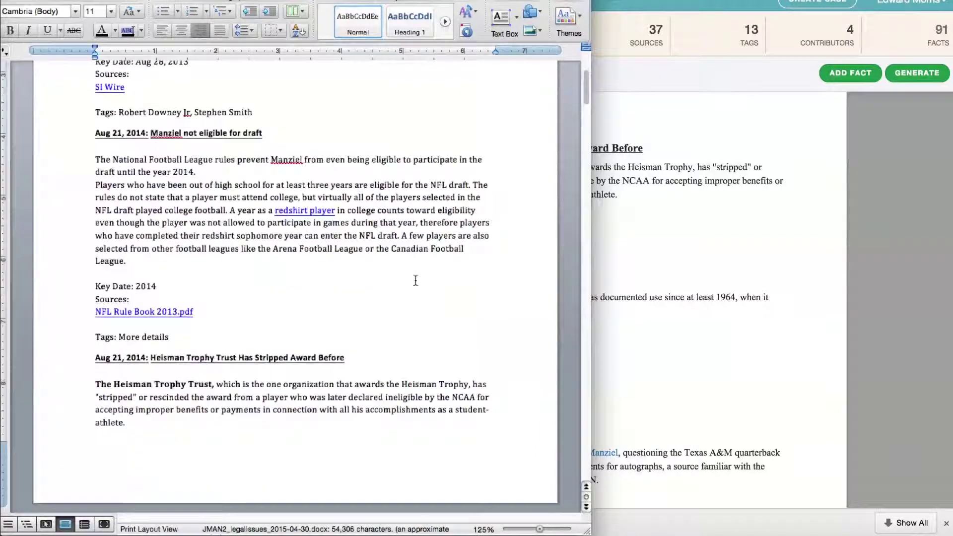
scroll(383, 262, "down", 10)
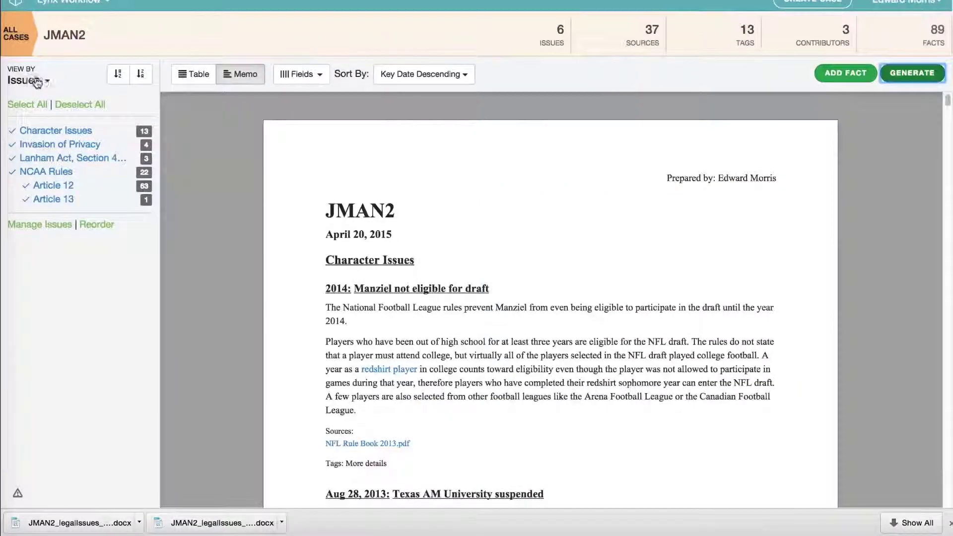
left_click(28, 80)
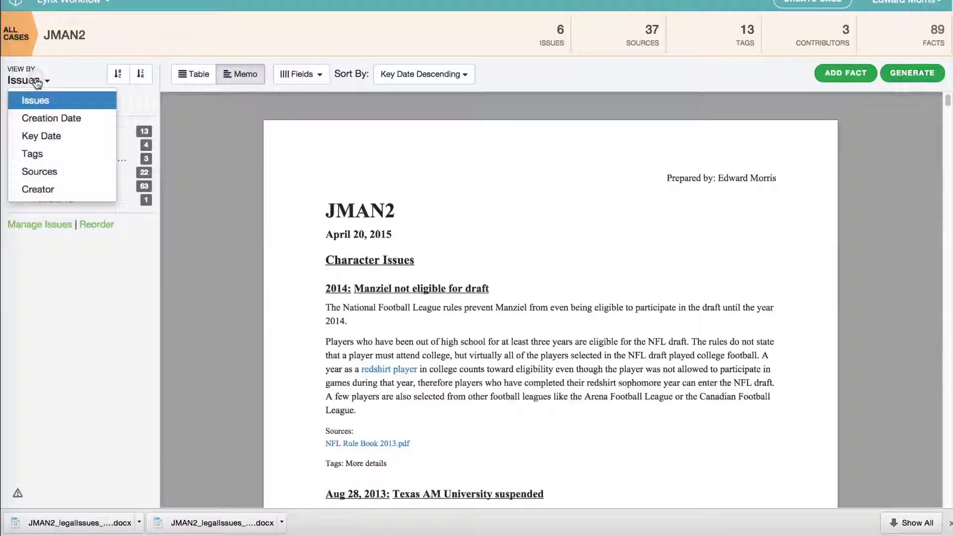
Filter the facts table to only the 11-fact tag and export it as a Word document.
left_click(39, 156)
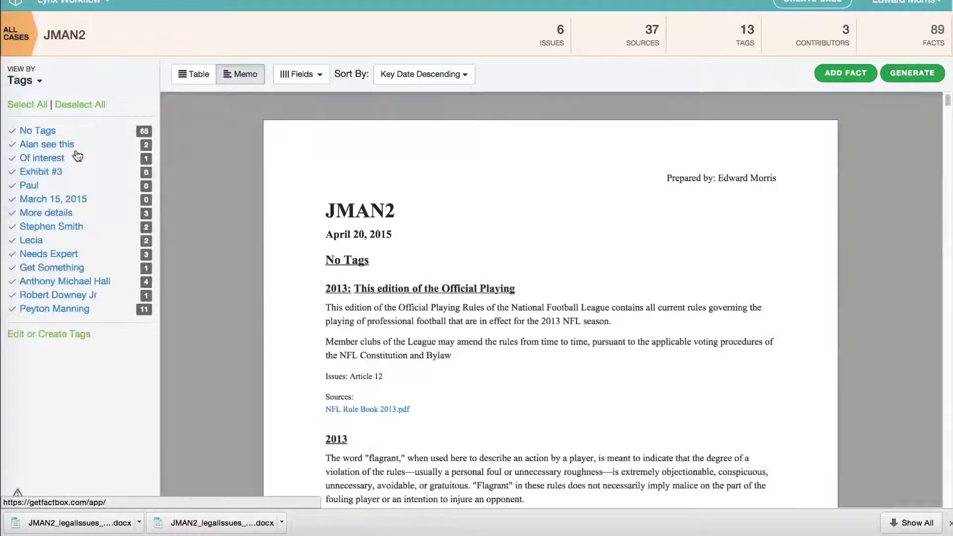
left_click(196, 74)
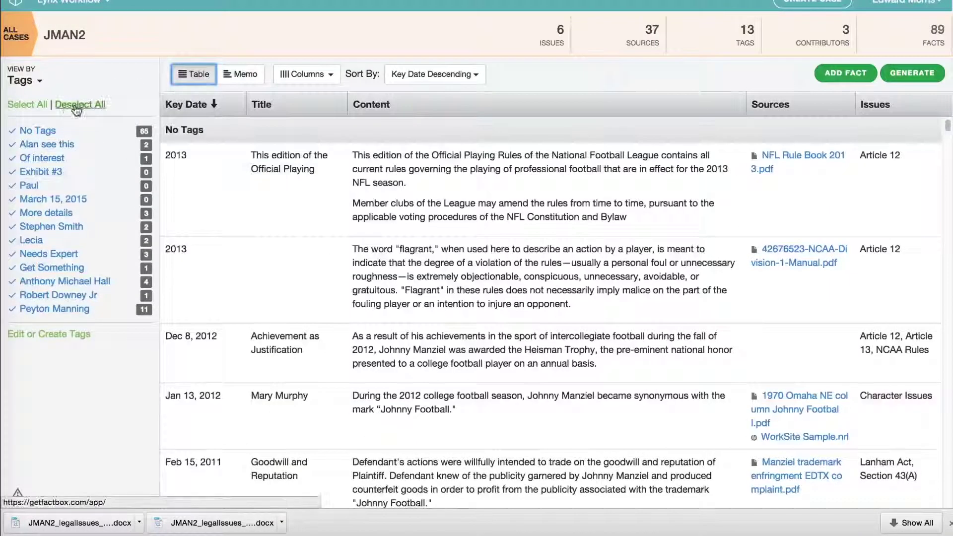
left_click(78, 105)
left_click(58, 310)
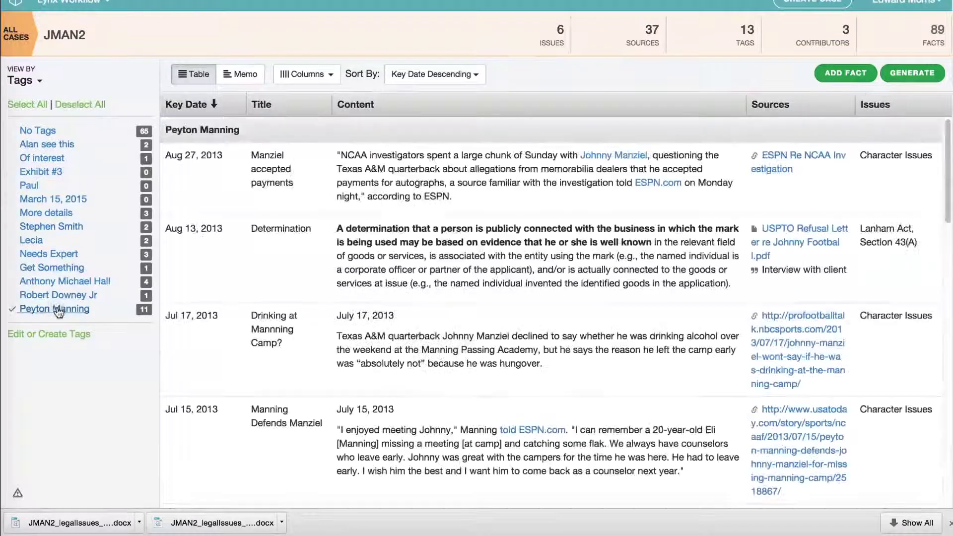
left_click(911, 73)
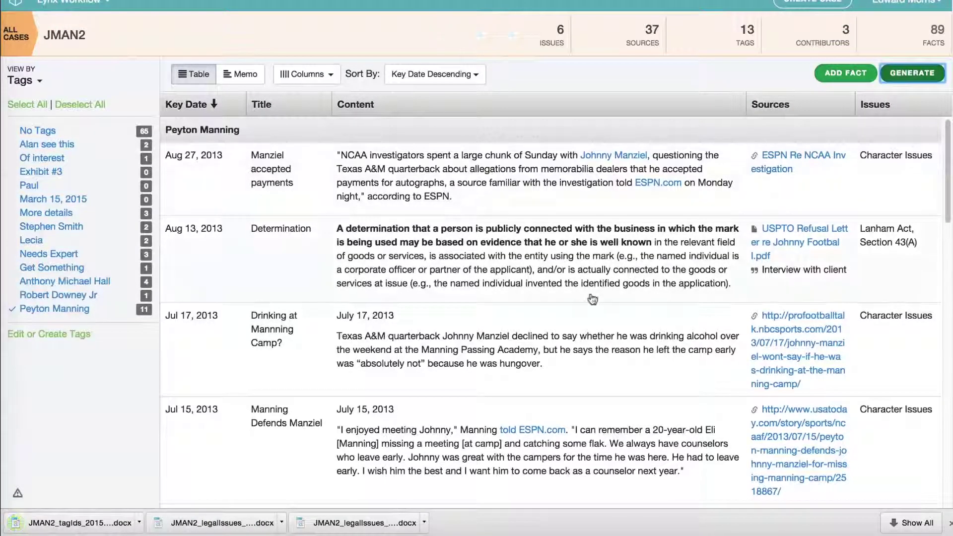
Look through the USPTO refusal letter source PDF, then return to the facts table.
left_click(770, 243)
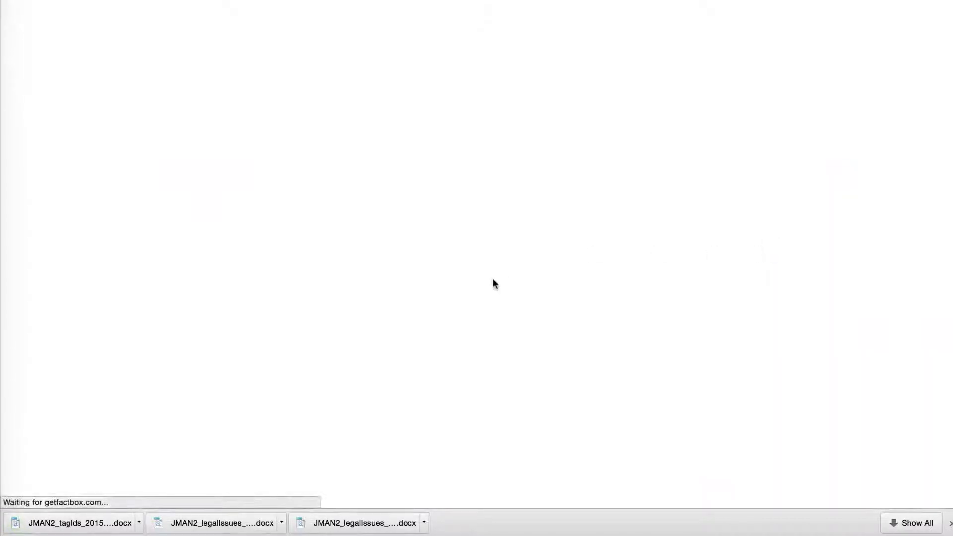
scroll(480, 279, "down", 15)
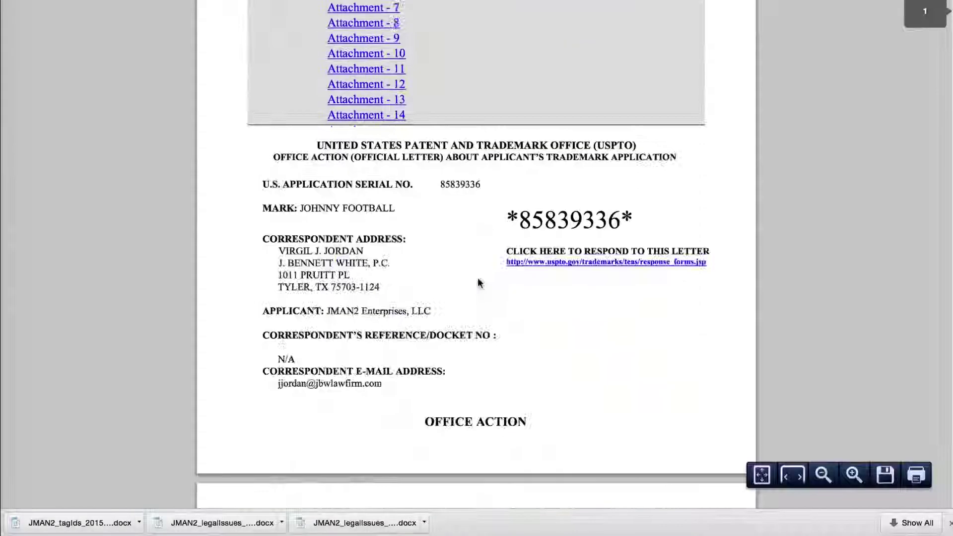
scroll(478, 281, "up", 15)
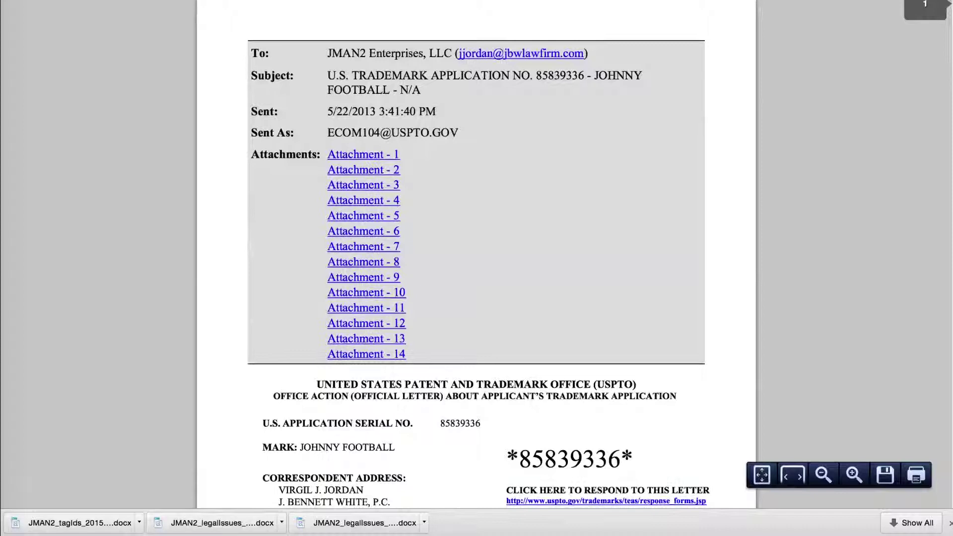
key("super+w")
left_click(39, 82)
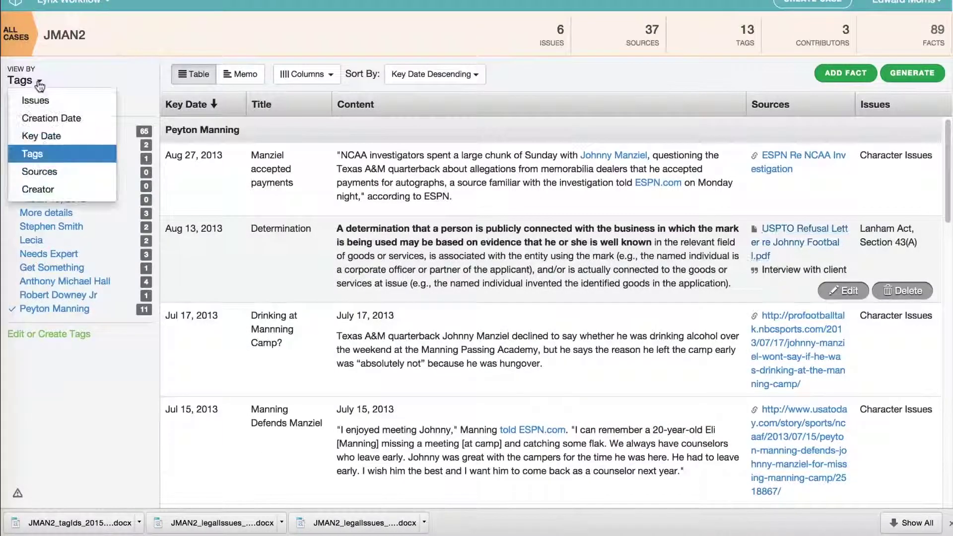
Group by creator, keep only the 83-fact creator, and export those facts to Word.
left_click(38, 189)
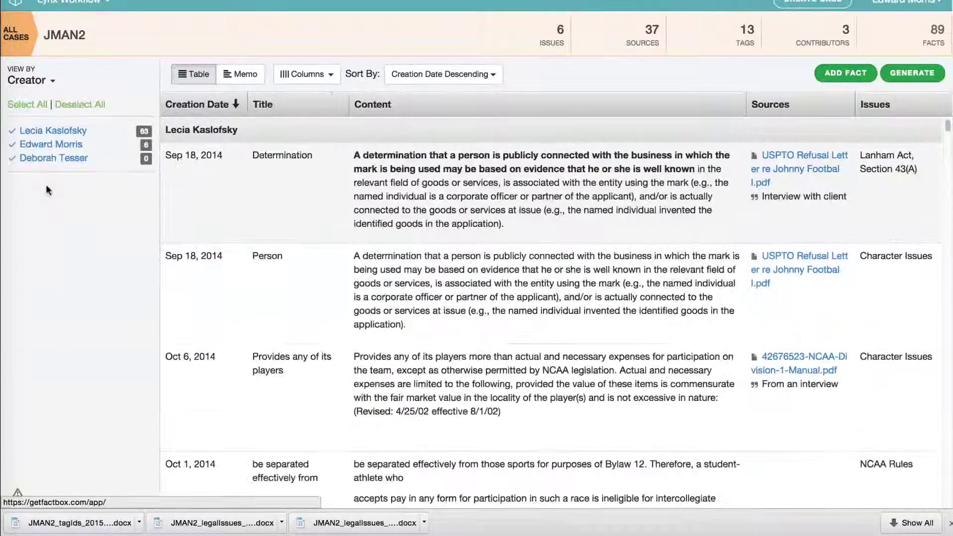
left_click(75, 105)
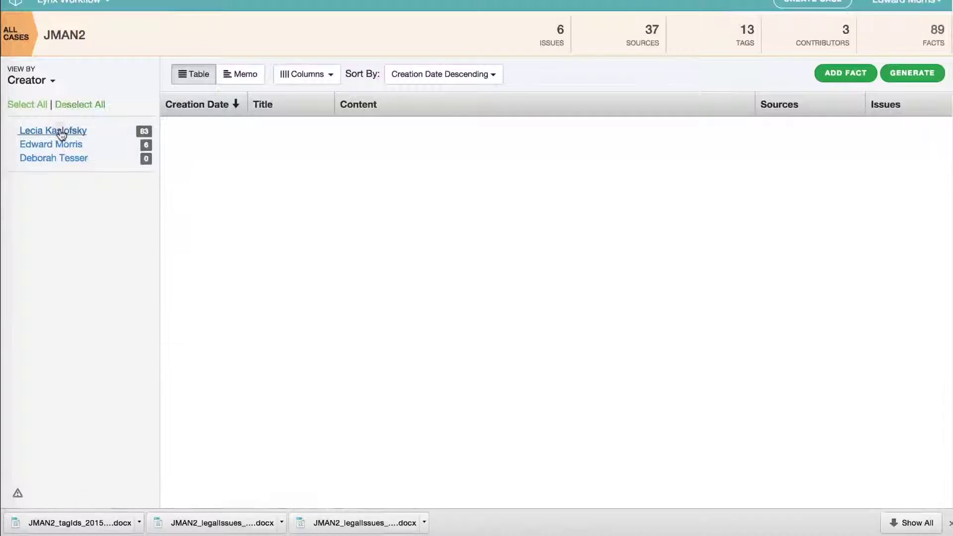
left_click(61, 133)
left_click(913, 74)
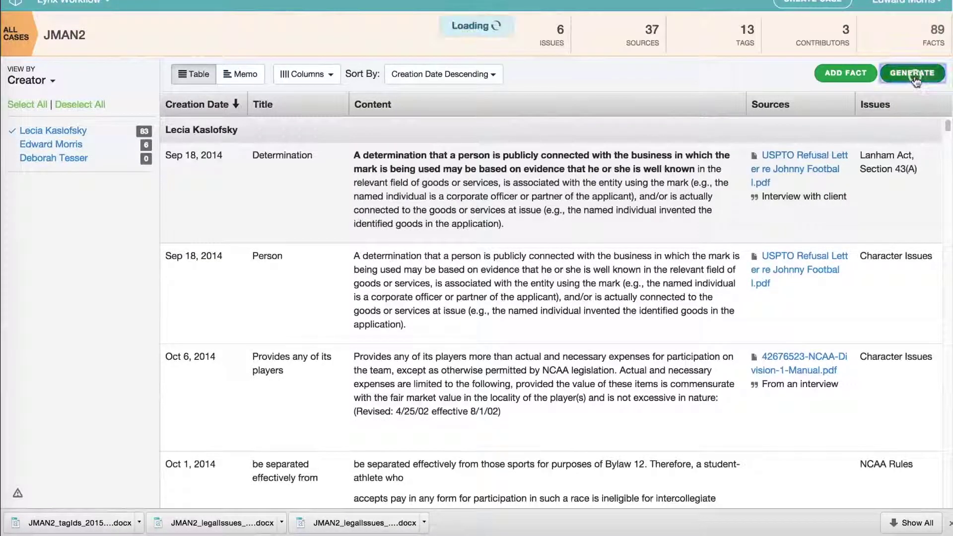